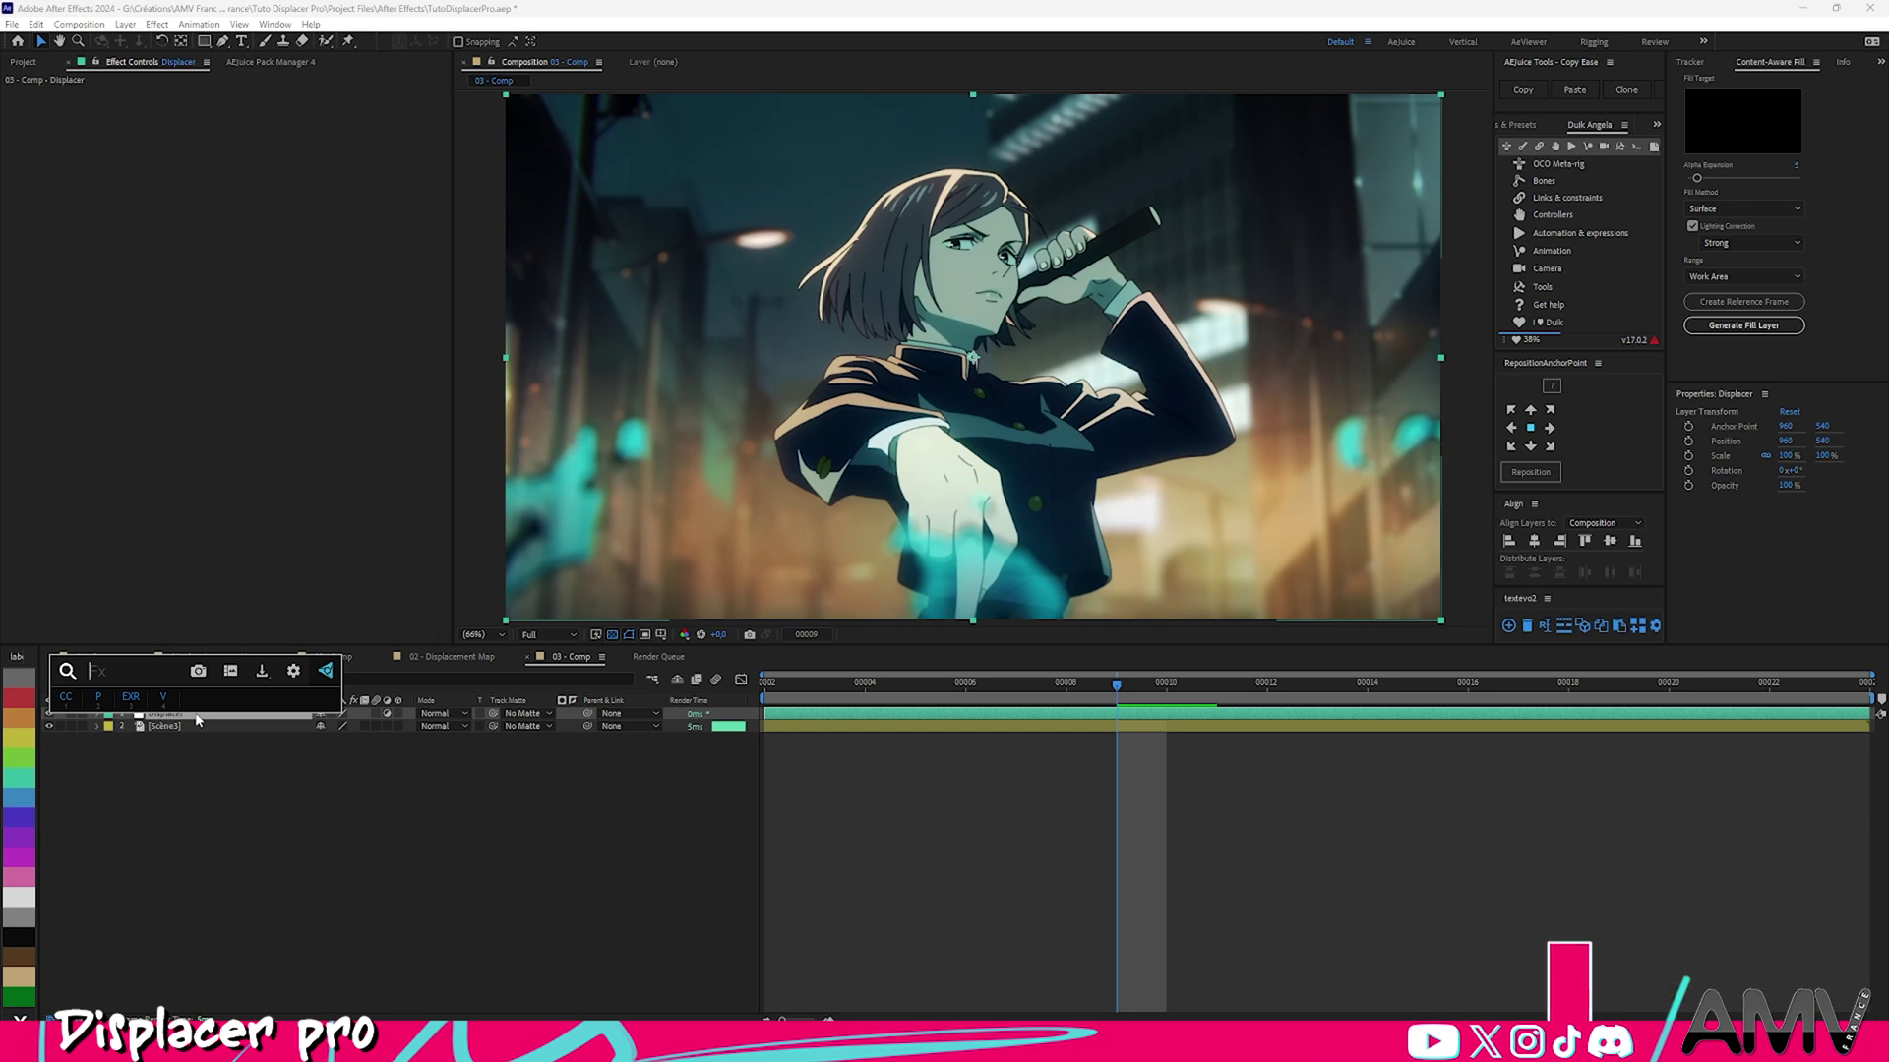
Step: Apply Displacer Pro to the Displacer layer and briefly preview its grayscale map
{"action": "key", "text": "Return"}
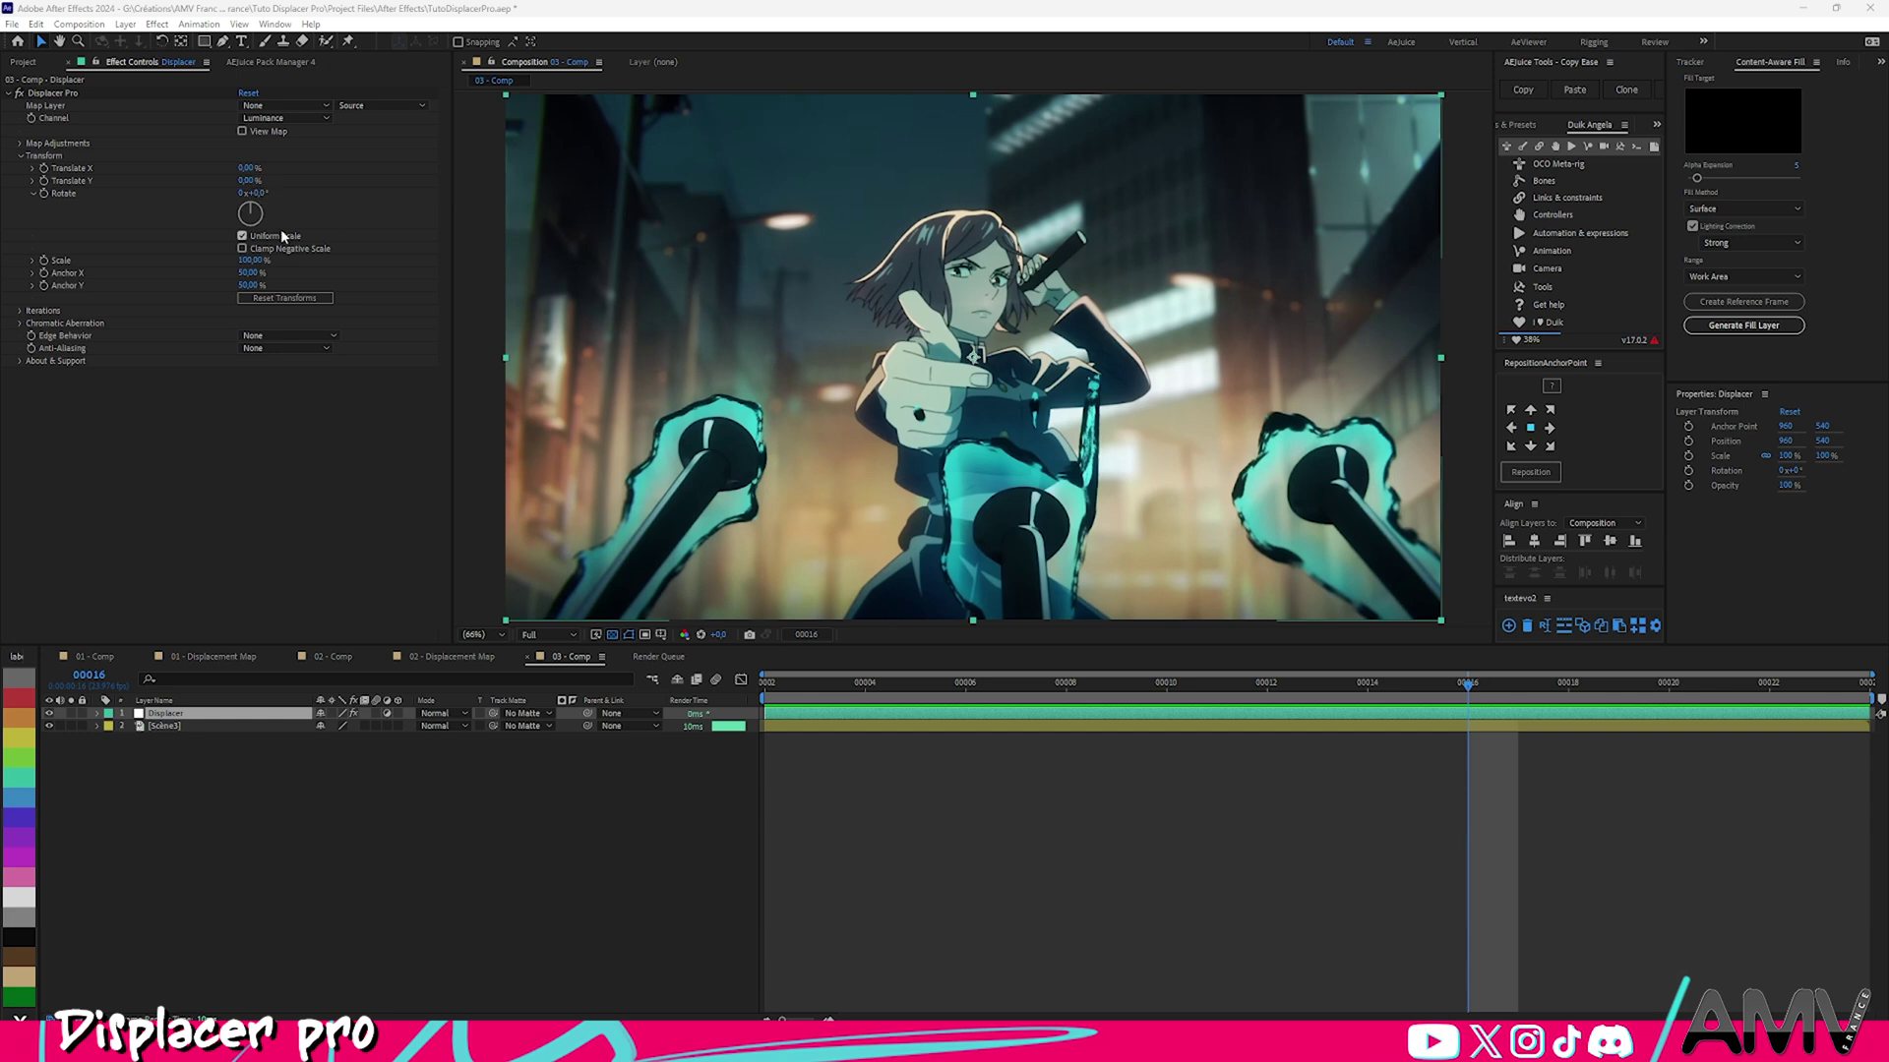
{"action": "left_click", "coordinate": [242, 131]}
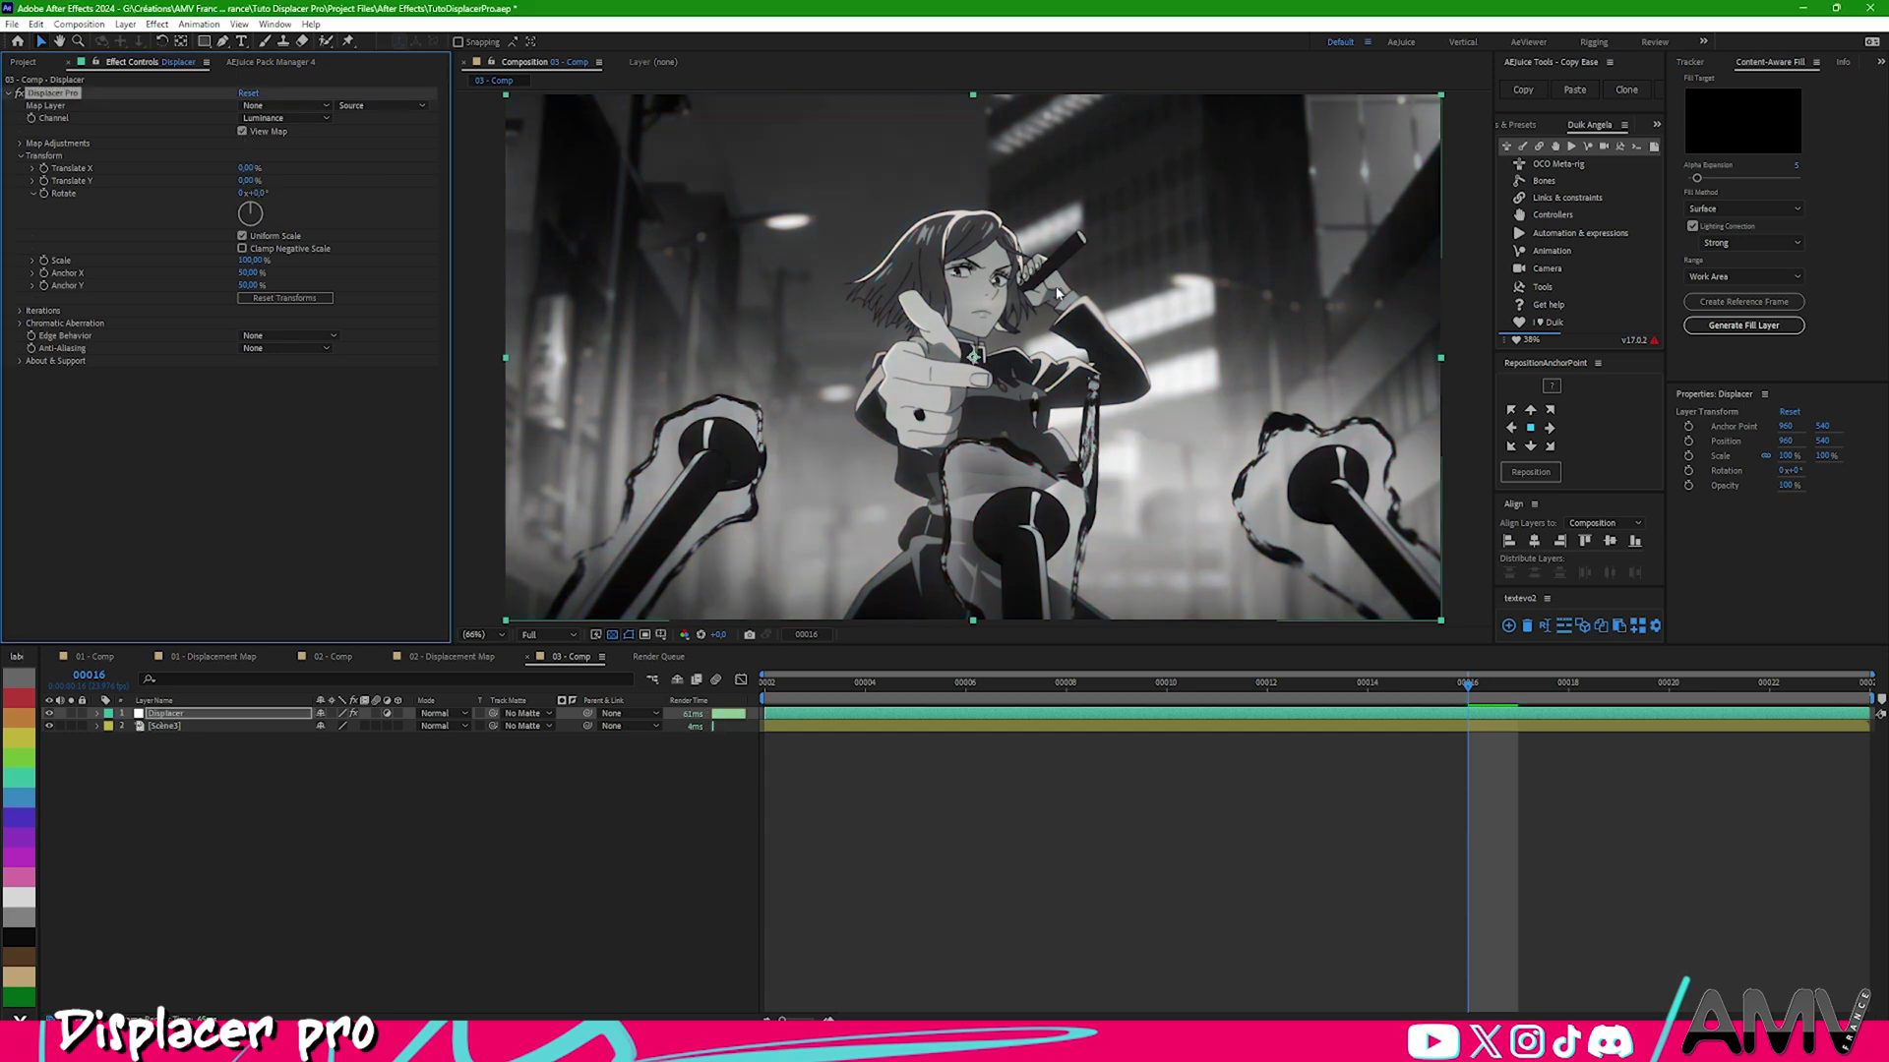
{"action": "left_click", "coordinate": [242, 131]}
Step: Create a 'Displacement Map' solid below Scène3 and apply Gradient Ramp to it
{"action": "left_click", "coordinate": [258, 793]}
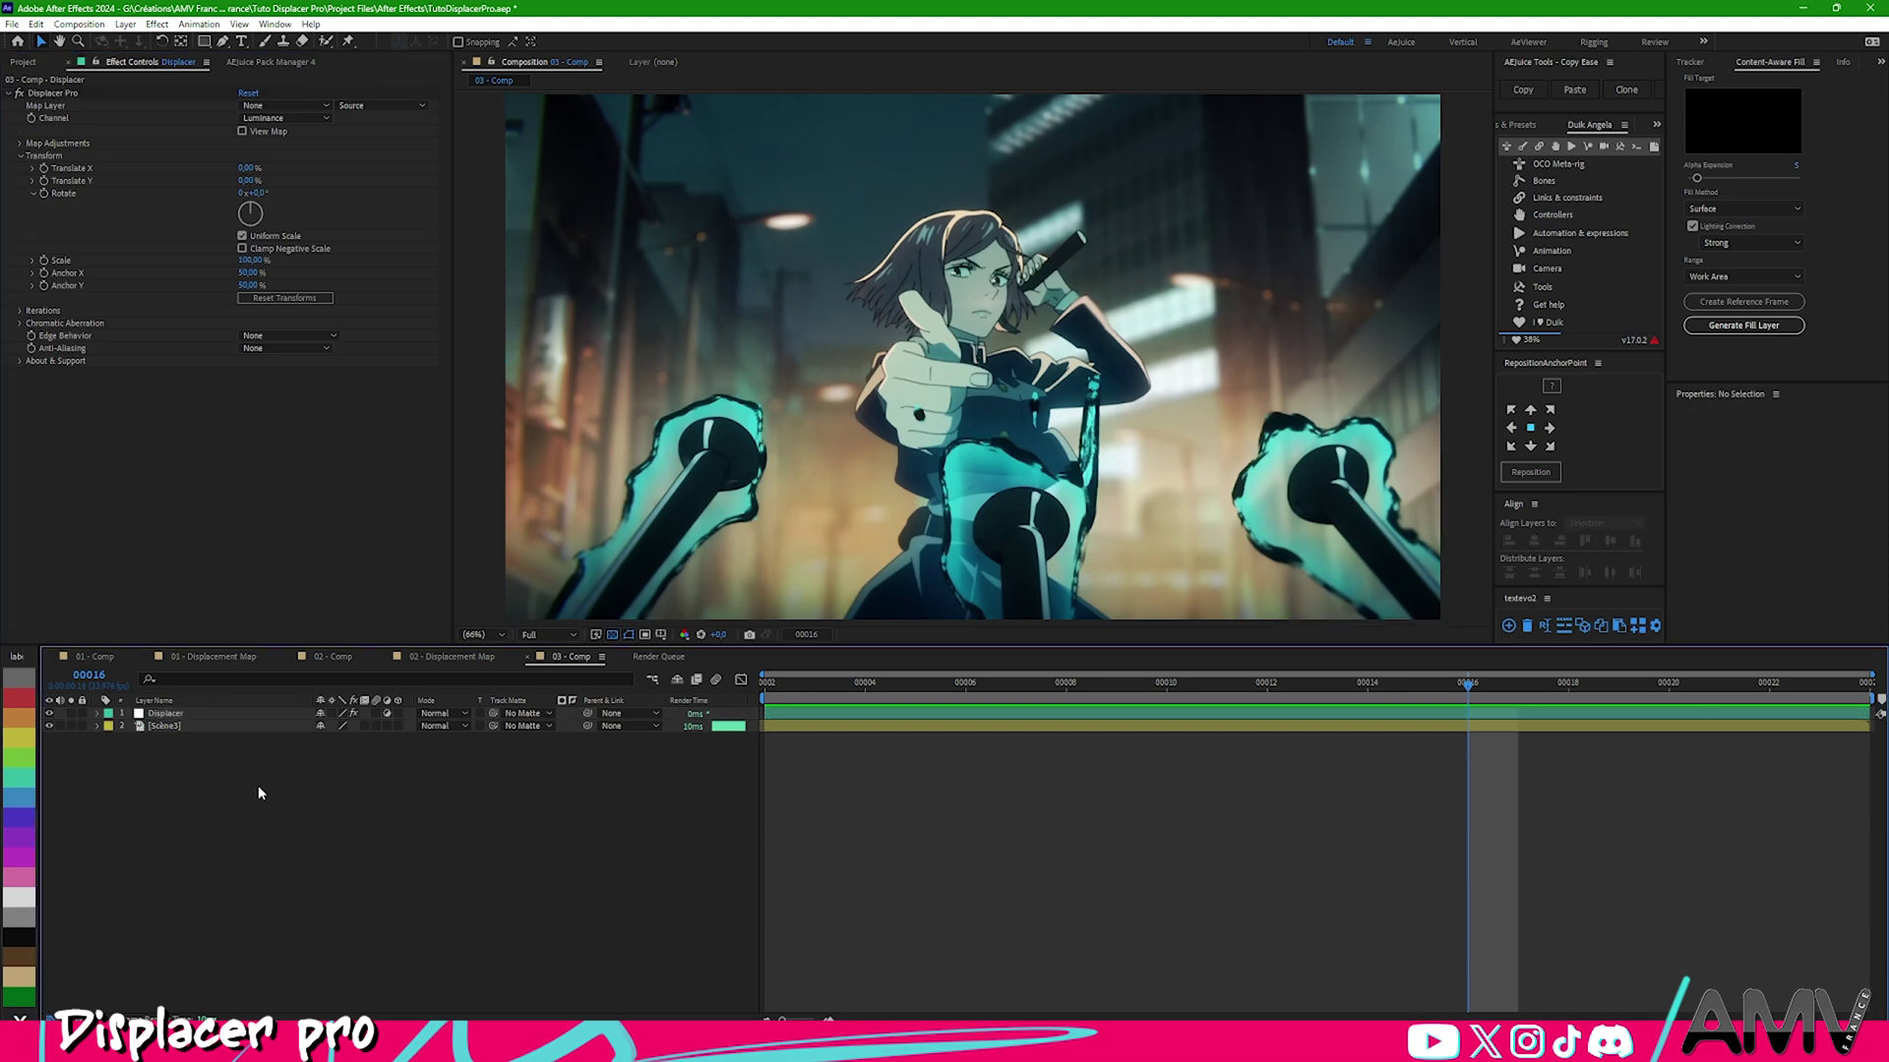
{"action": "key", "text": "ctrl+y"}
{"action": "type", "text": "Displacement Map"}
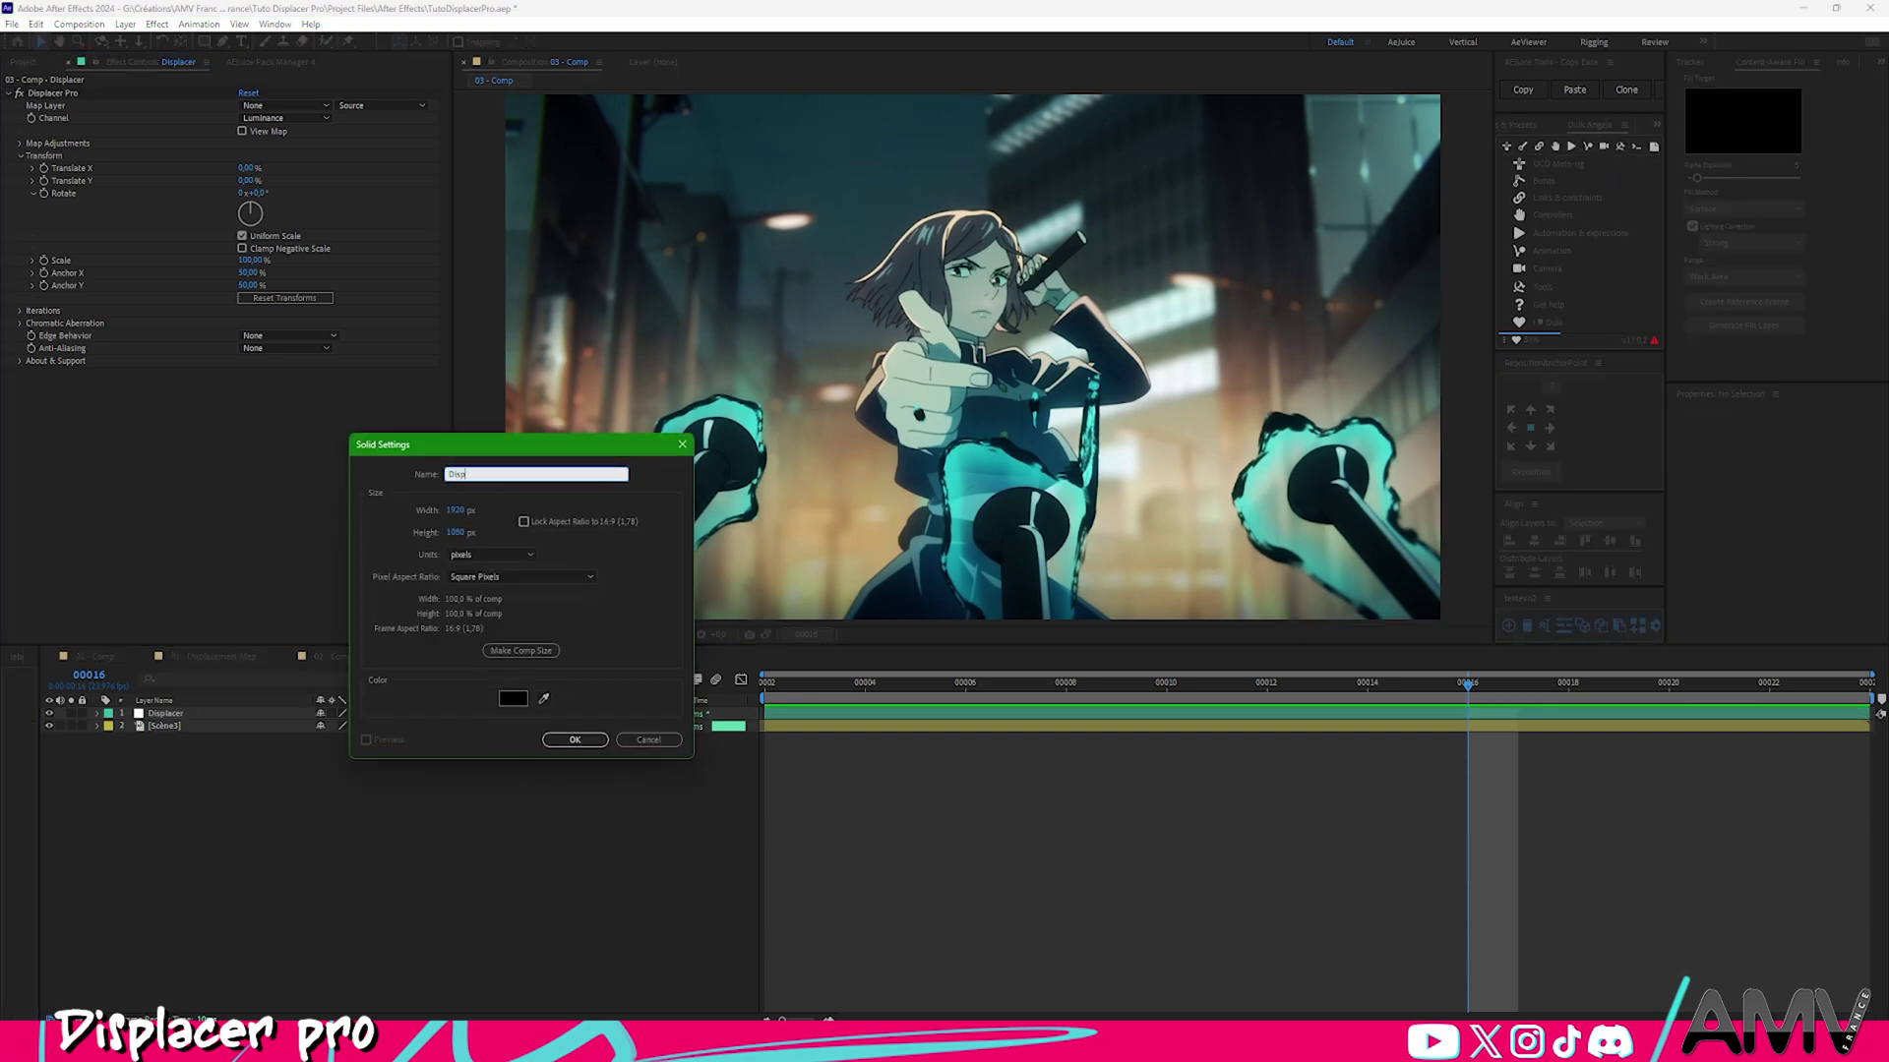
{"action": "key", "text": "Return"}
{"action": "left_click_drag", "start_coordinate": [209, 713], "coordinate": [51, 786]}
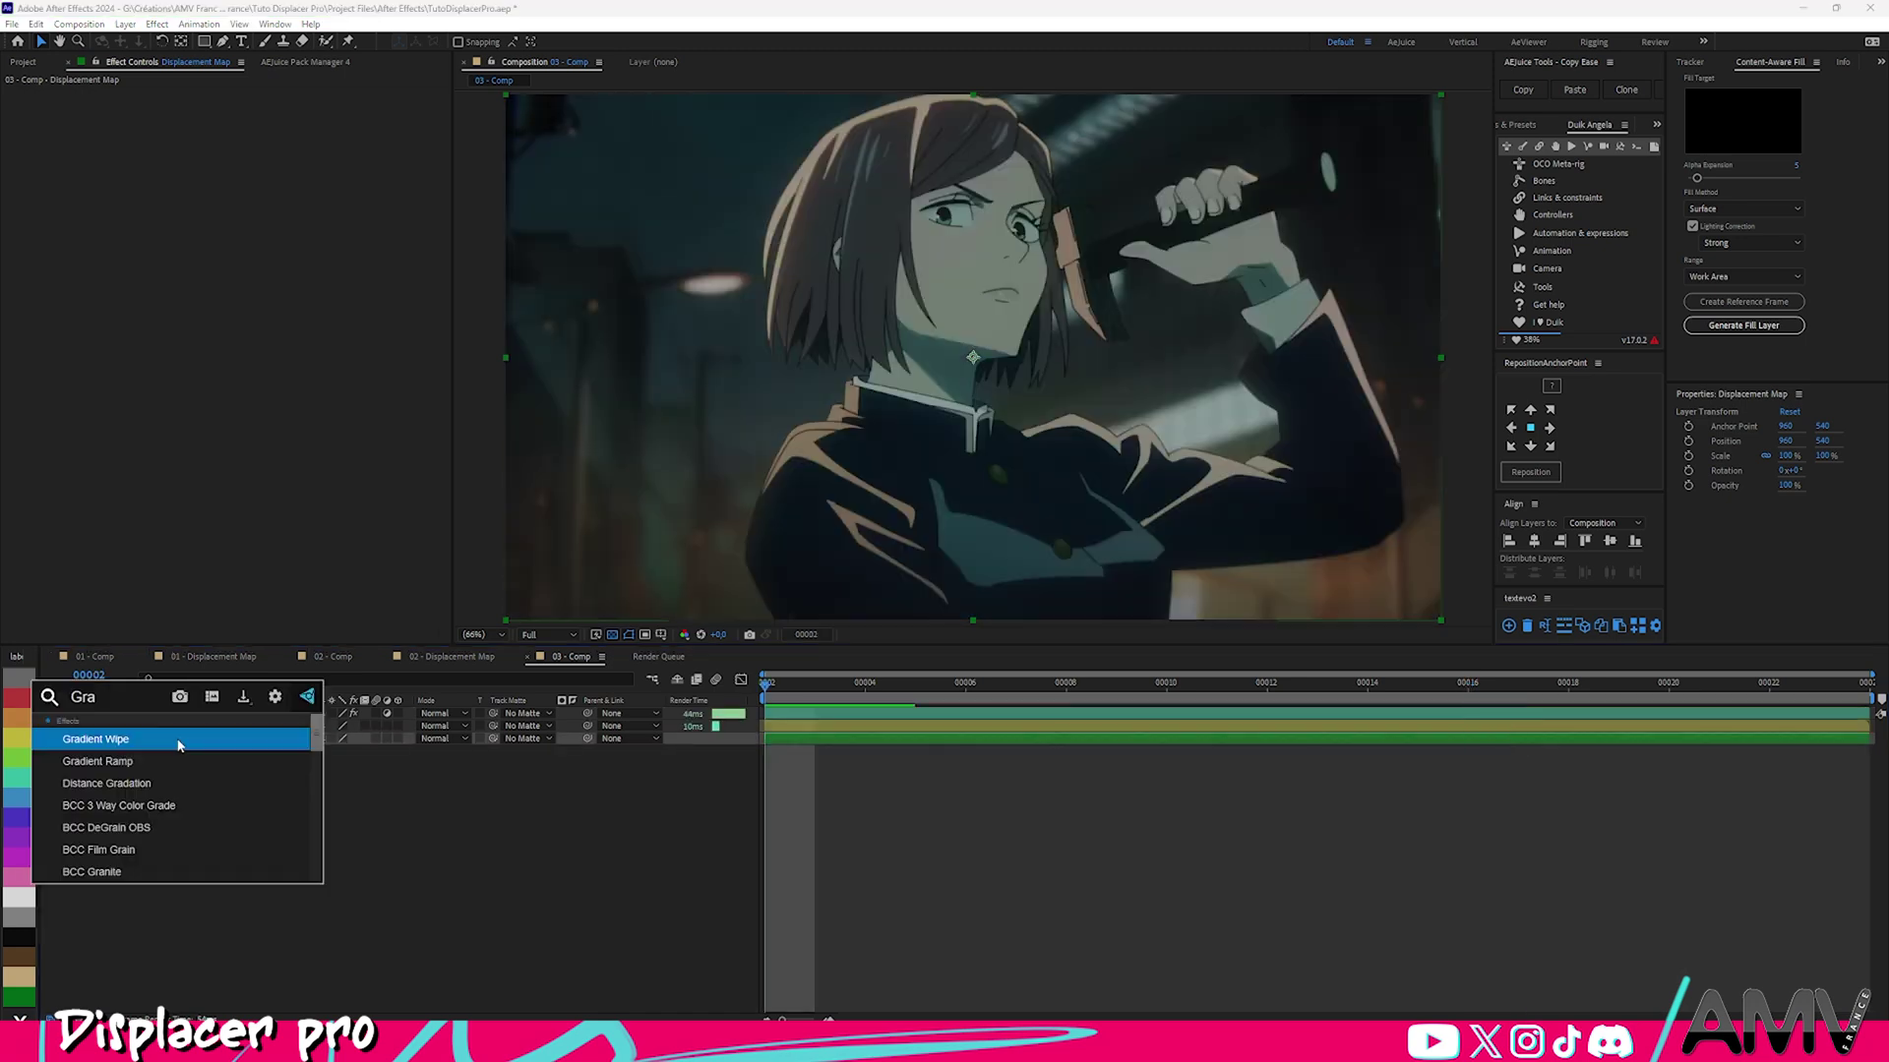
{"action": "key", "text": "Down"}
{"action": "key", "text": "Return"}
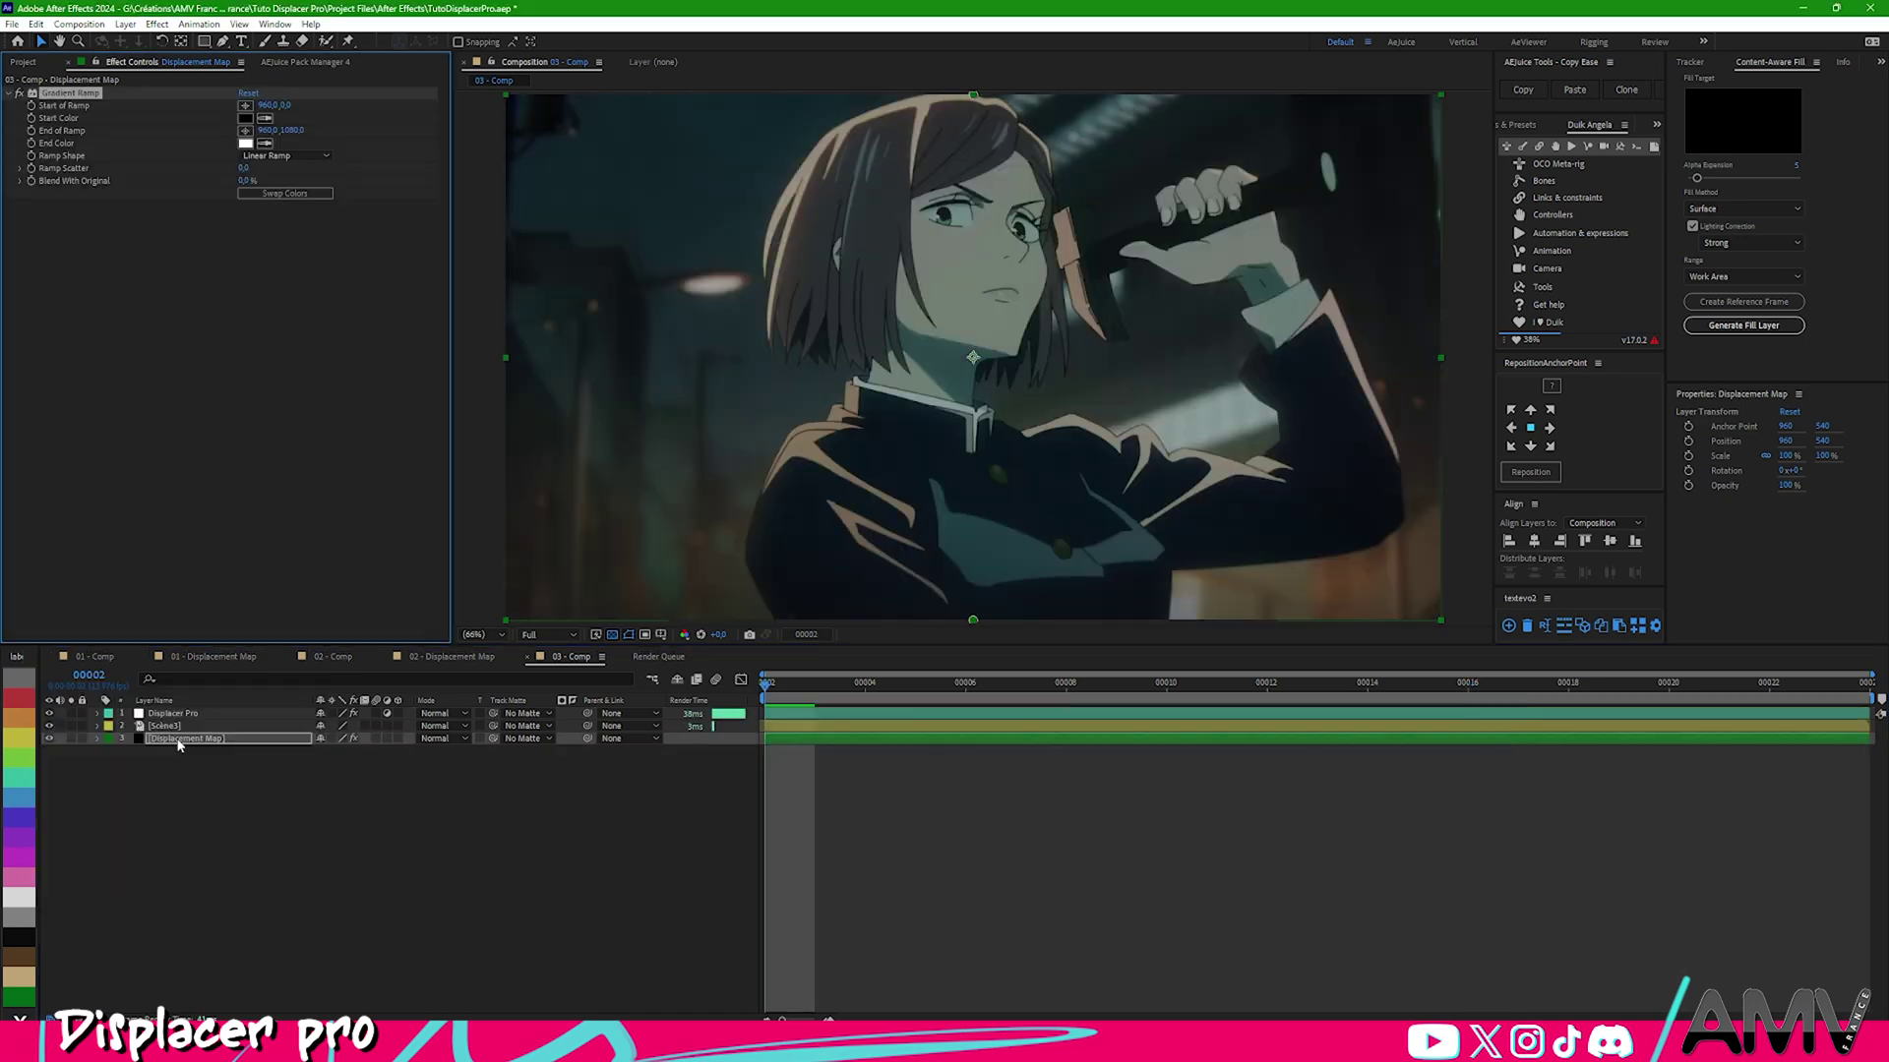
Step: Apply the Posterize effect to the Displacement Map layer
{"action": "key", "text": "ctrl+space"}
{"action": "type", "text": "pste"}
{"action": "key", "text": "BackSpace"}
{"action": "key", "text": "BackSpace"}
{"action": "key", "text": "BackSpace"}
{"action": "type", "text": "oste"}
{"action": "key", "text": "Return"}
Step: Unsolo and hide the Displacement Map layer, then select the Displacer Pro layer
{"action": "left_click", "coordinate": [170, 740]}
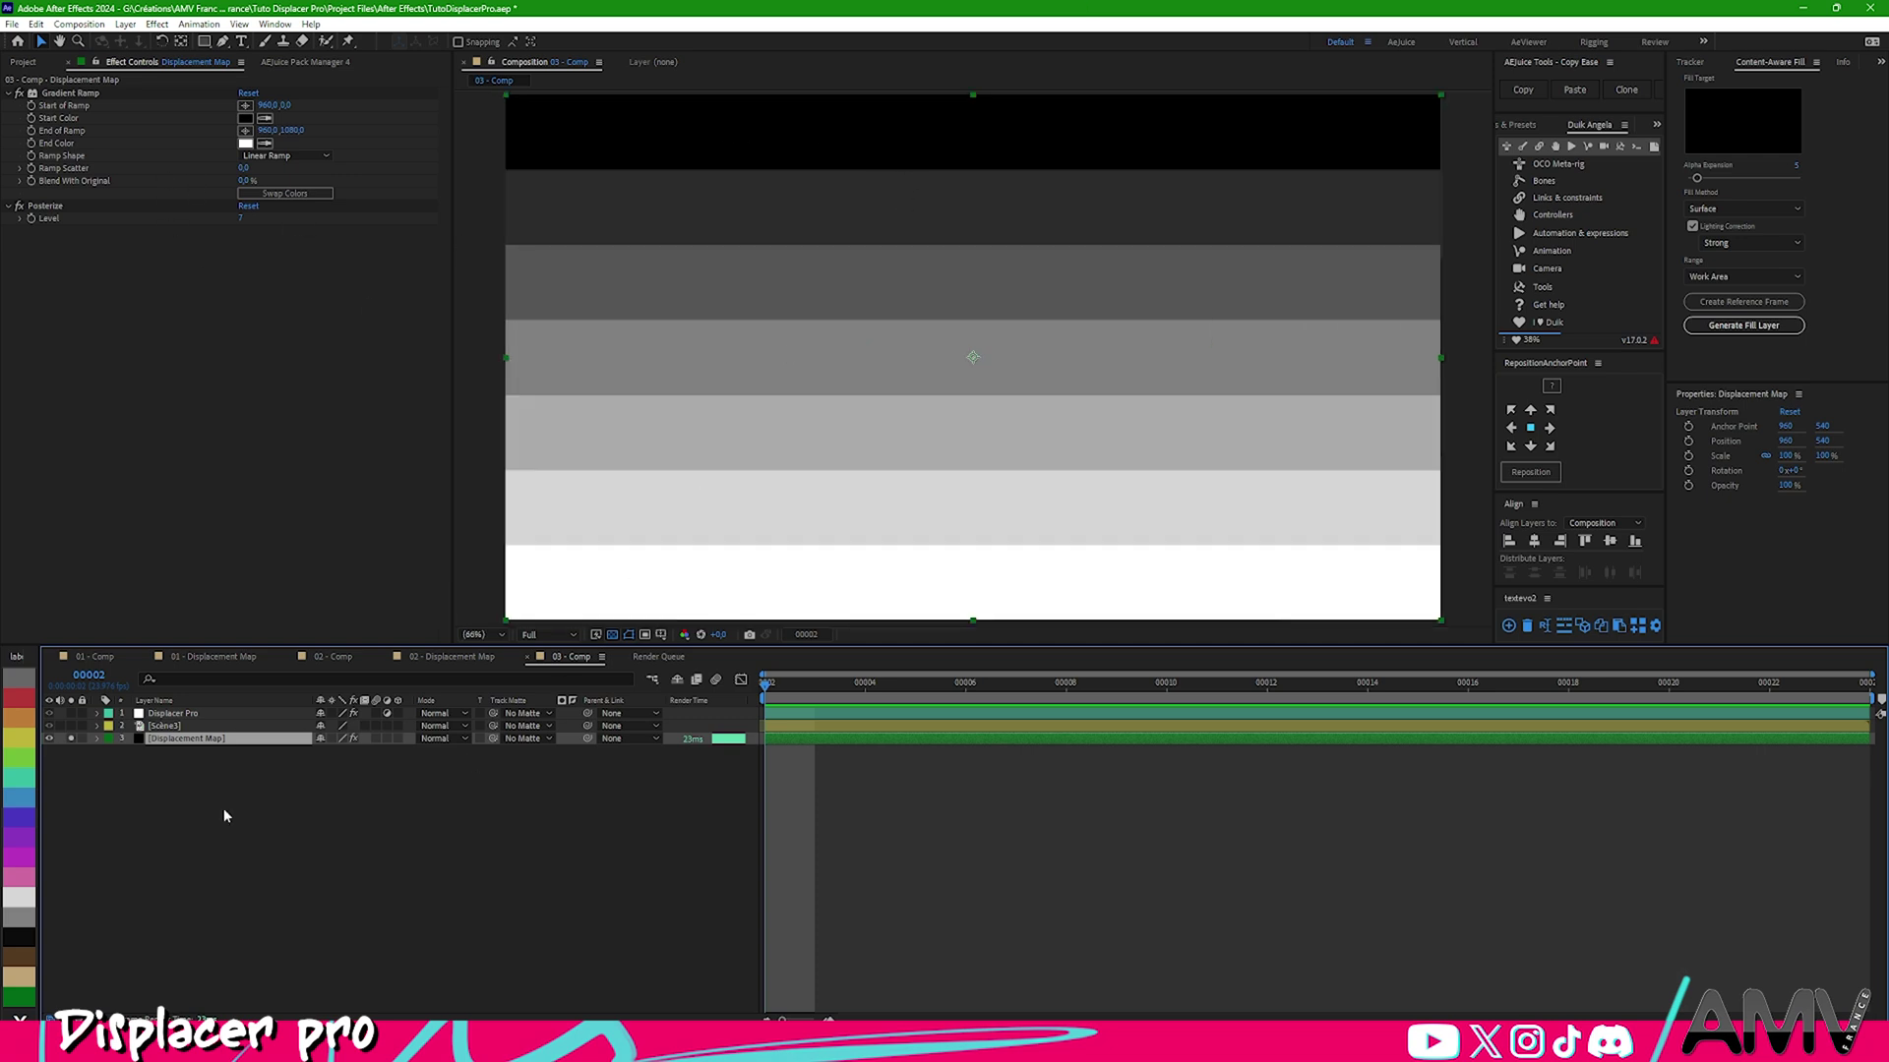
{"action": "left_click", "coordinate": [71, 739]}
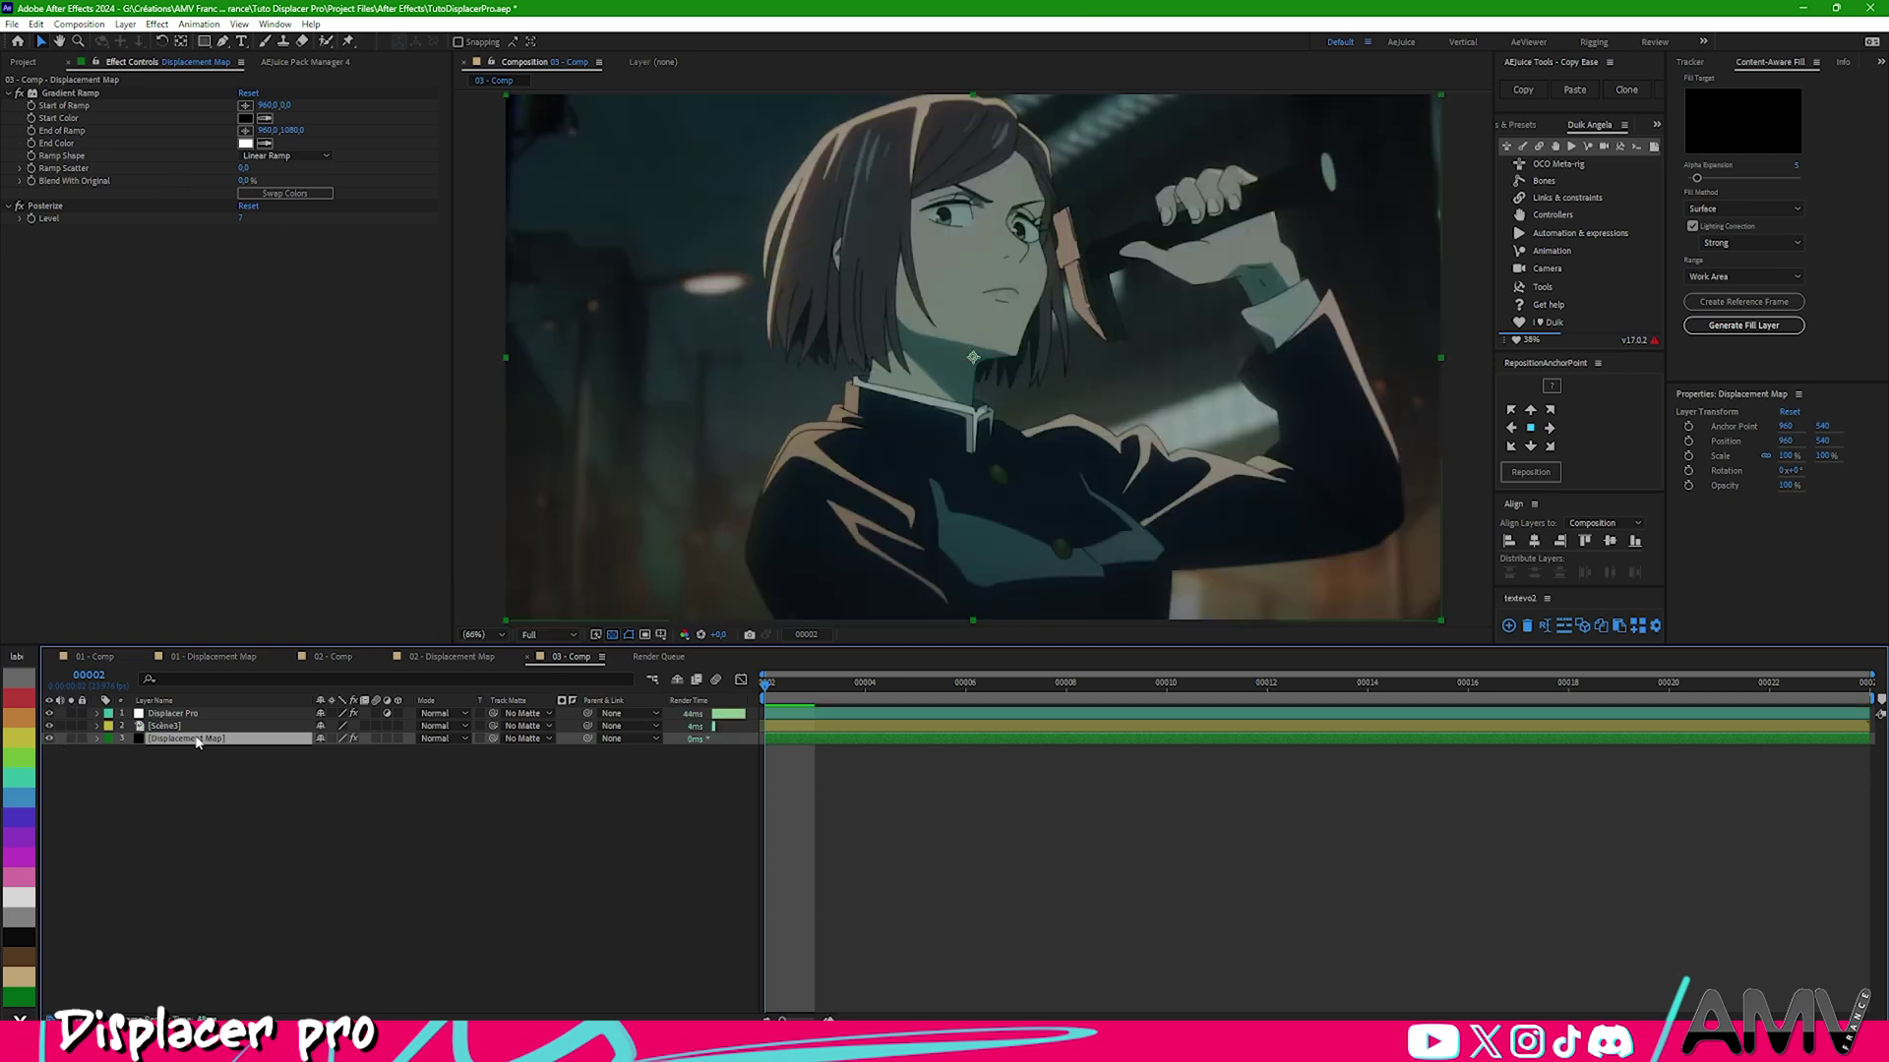
{"action": "left_click", "coordinate": [50, 739]}
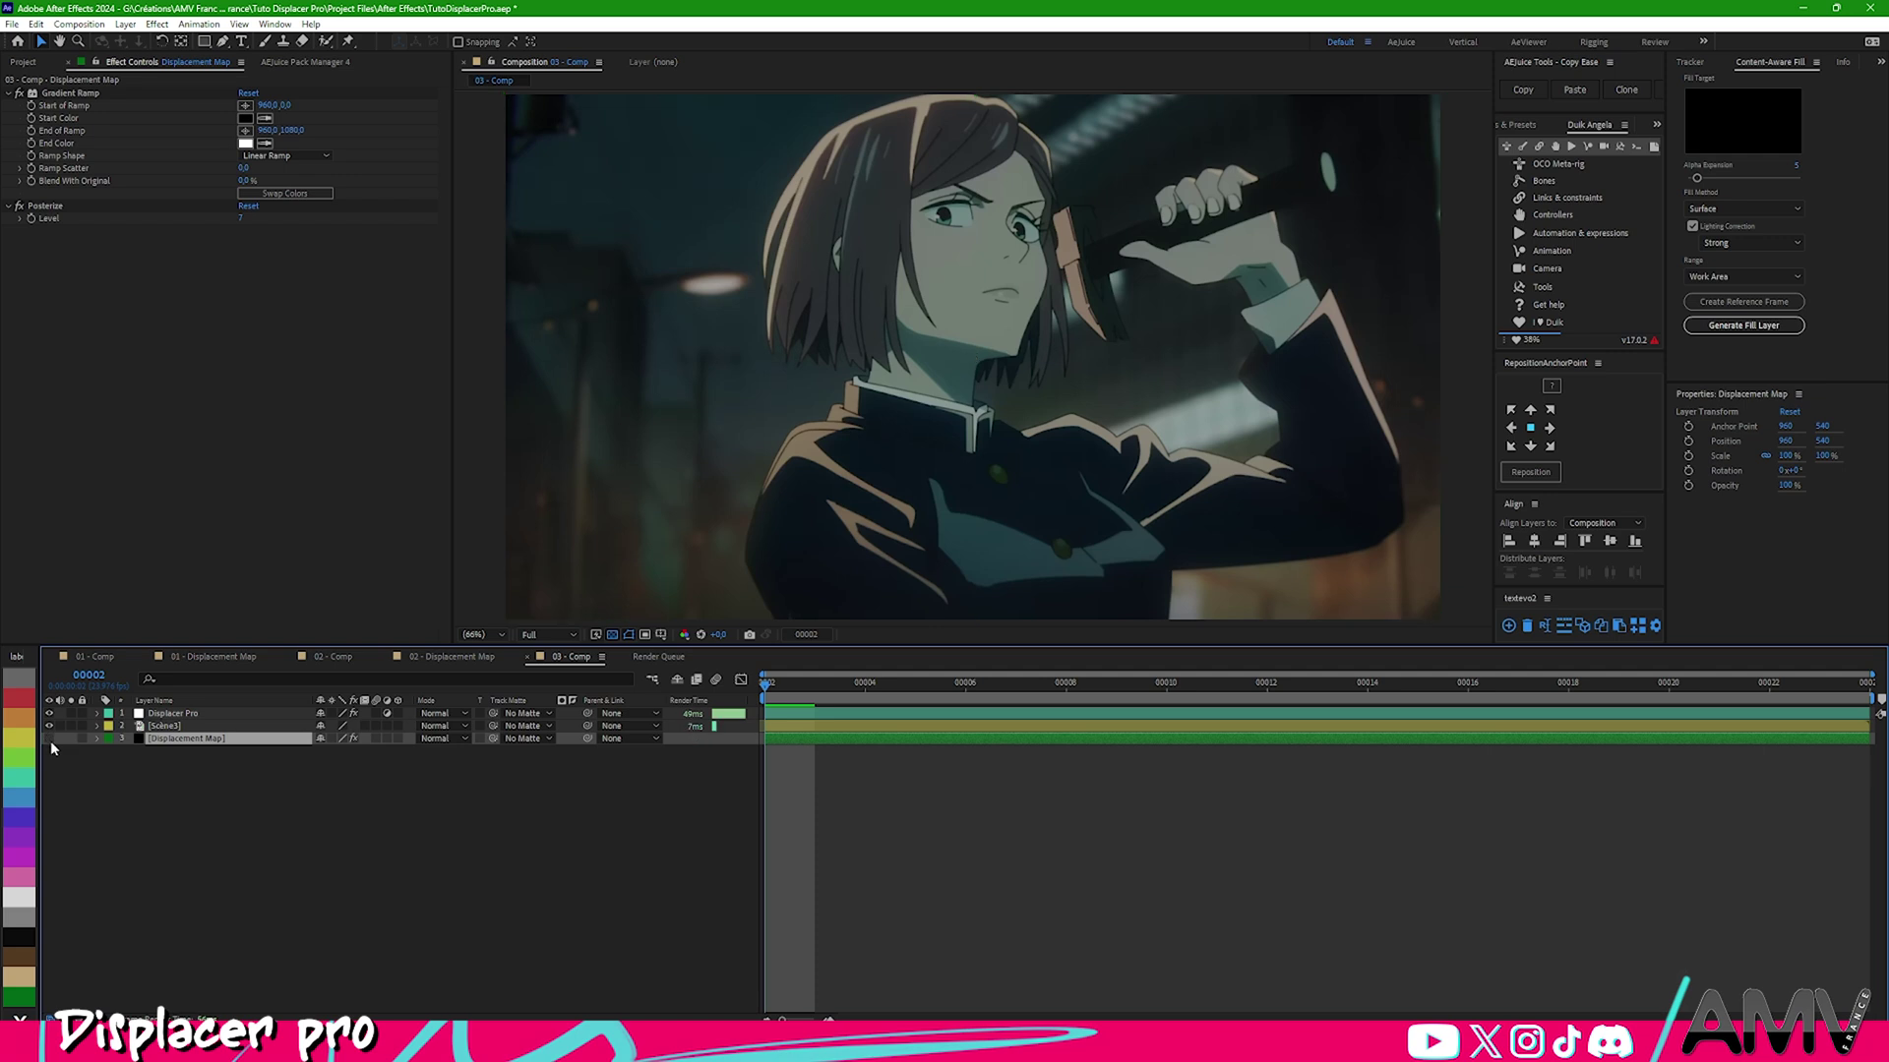
{"action": "left_click", "coordinate": [173, 713]}
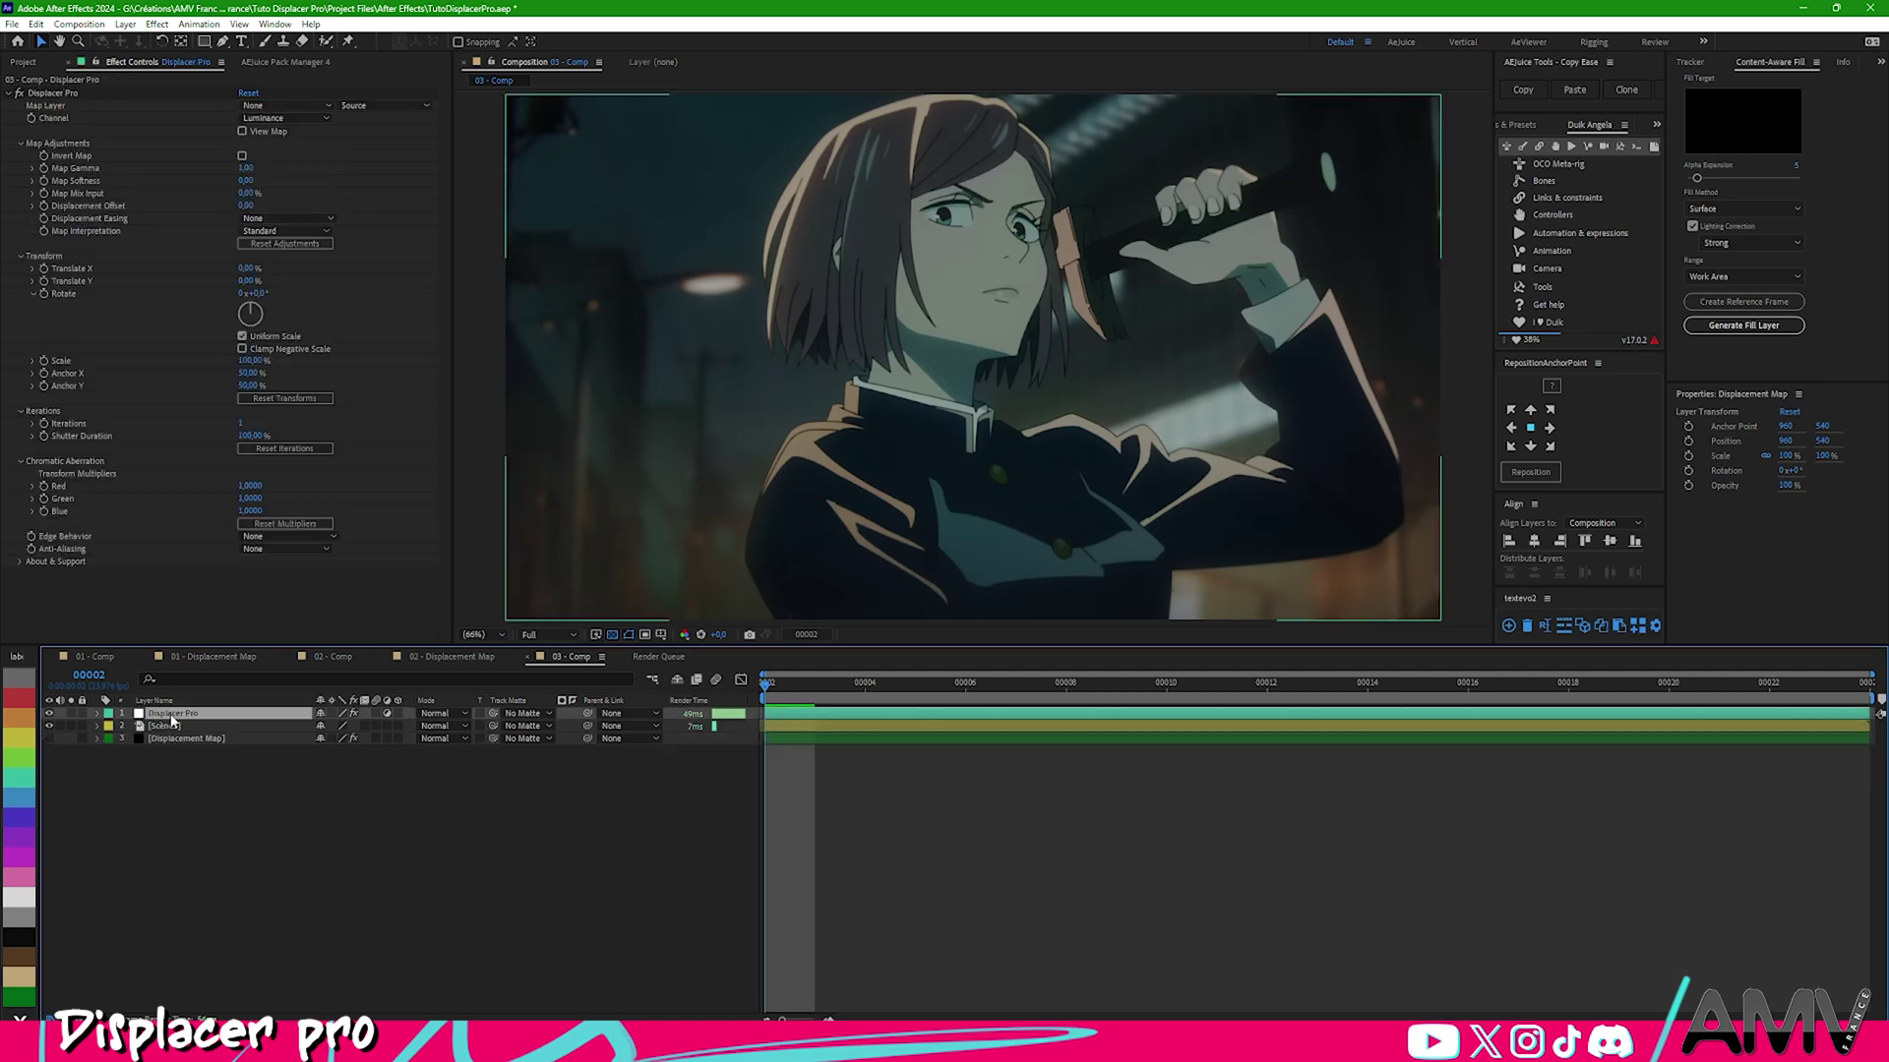
Step: Set Map Layer to Displacement Map, Source to Effects & Masks, and Translate X to 15%
{"action": "left_click", "coordinate": [253, 107]}
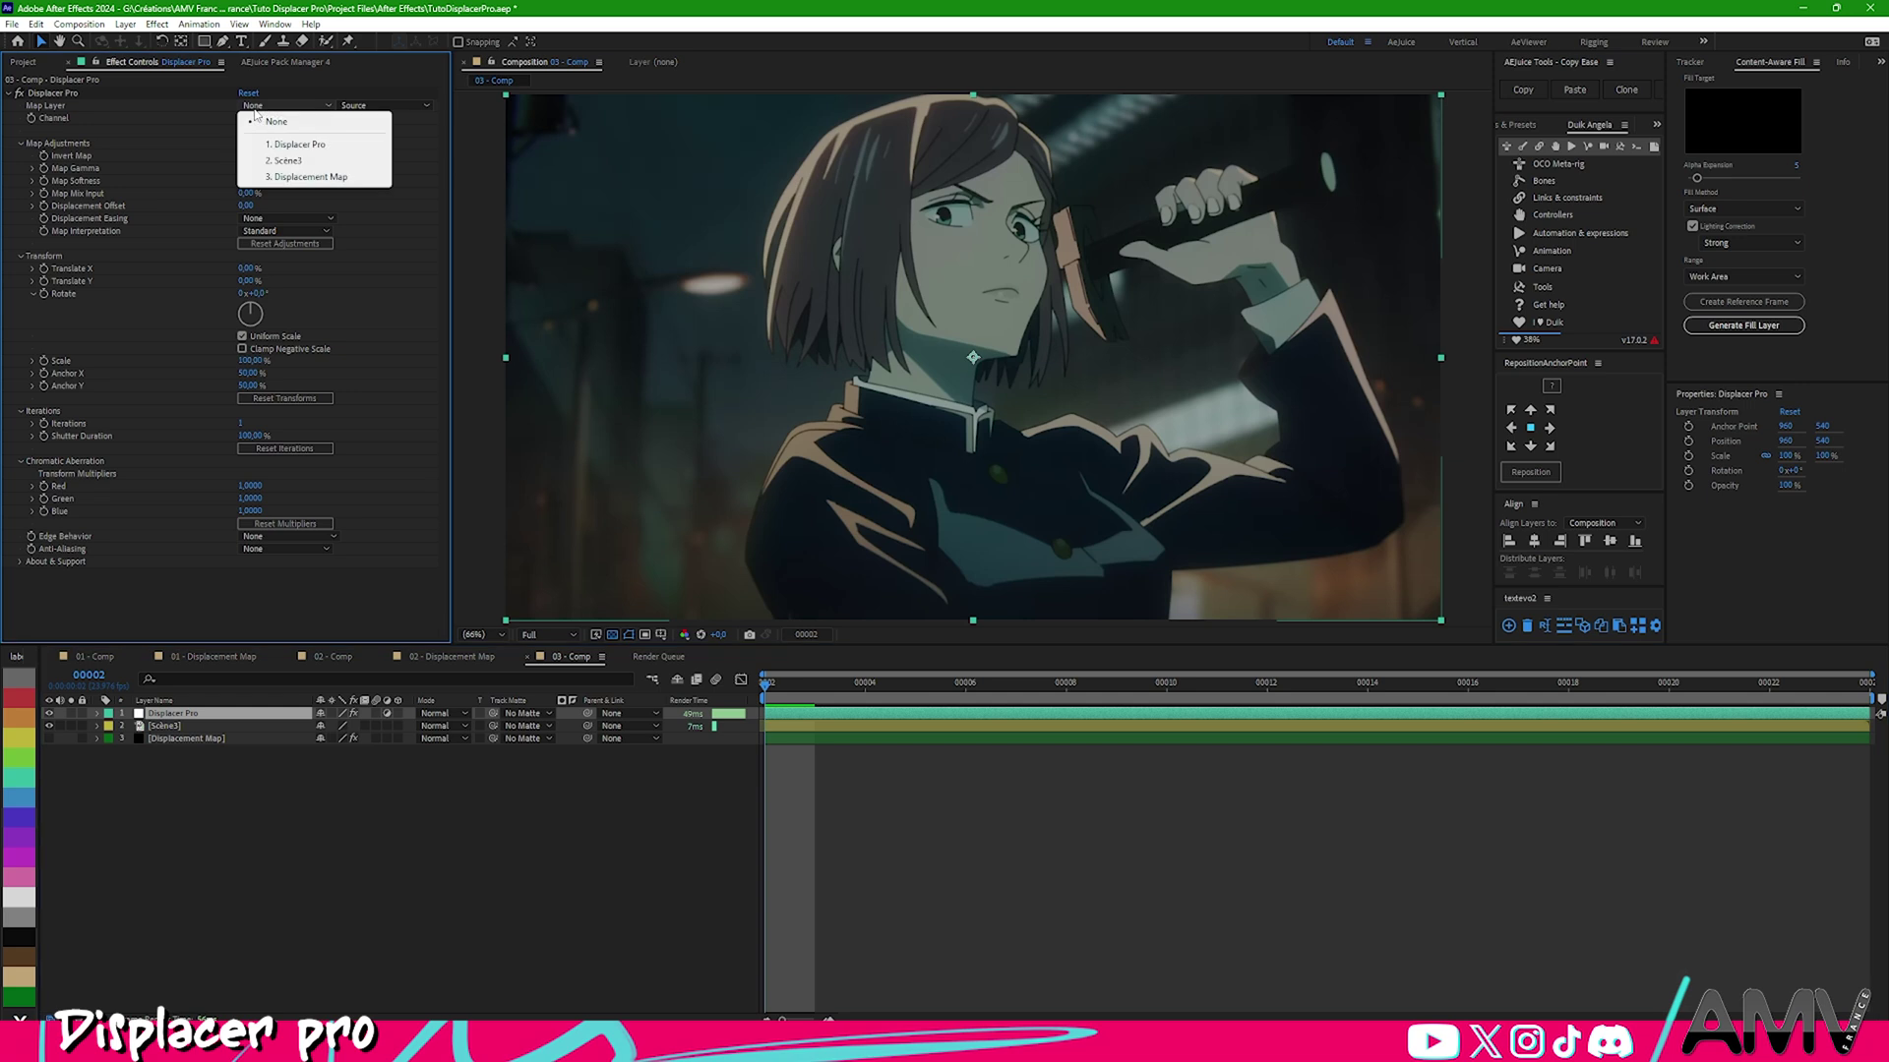
{"action": "left_click", "coordinate": [295, 176]}
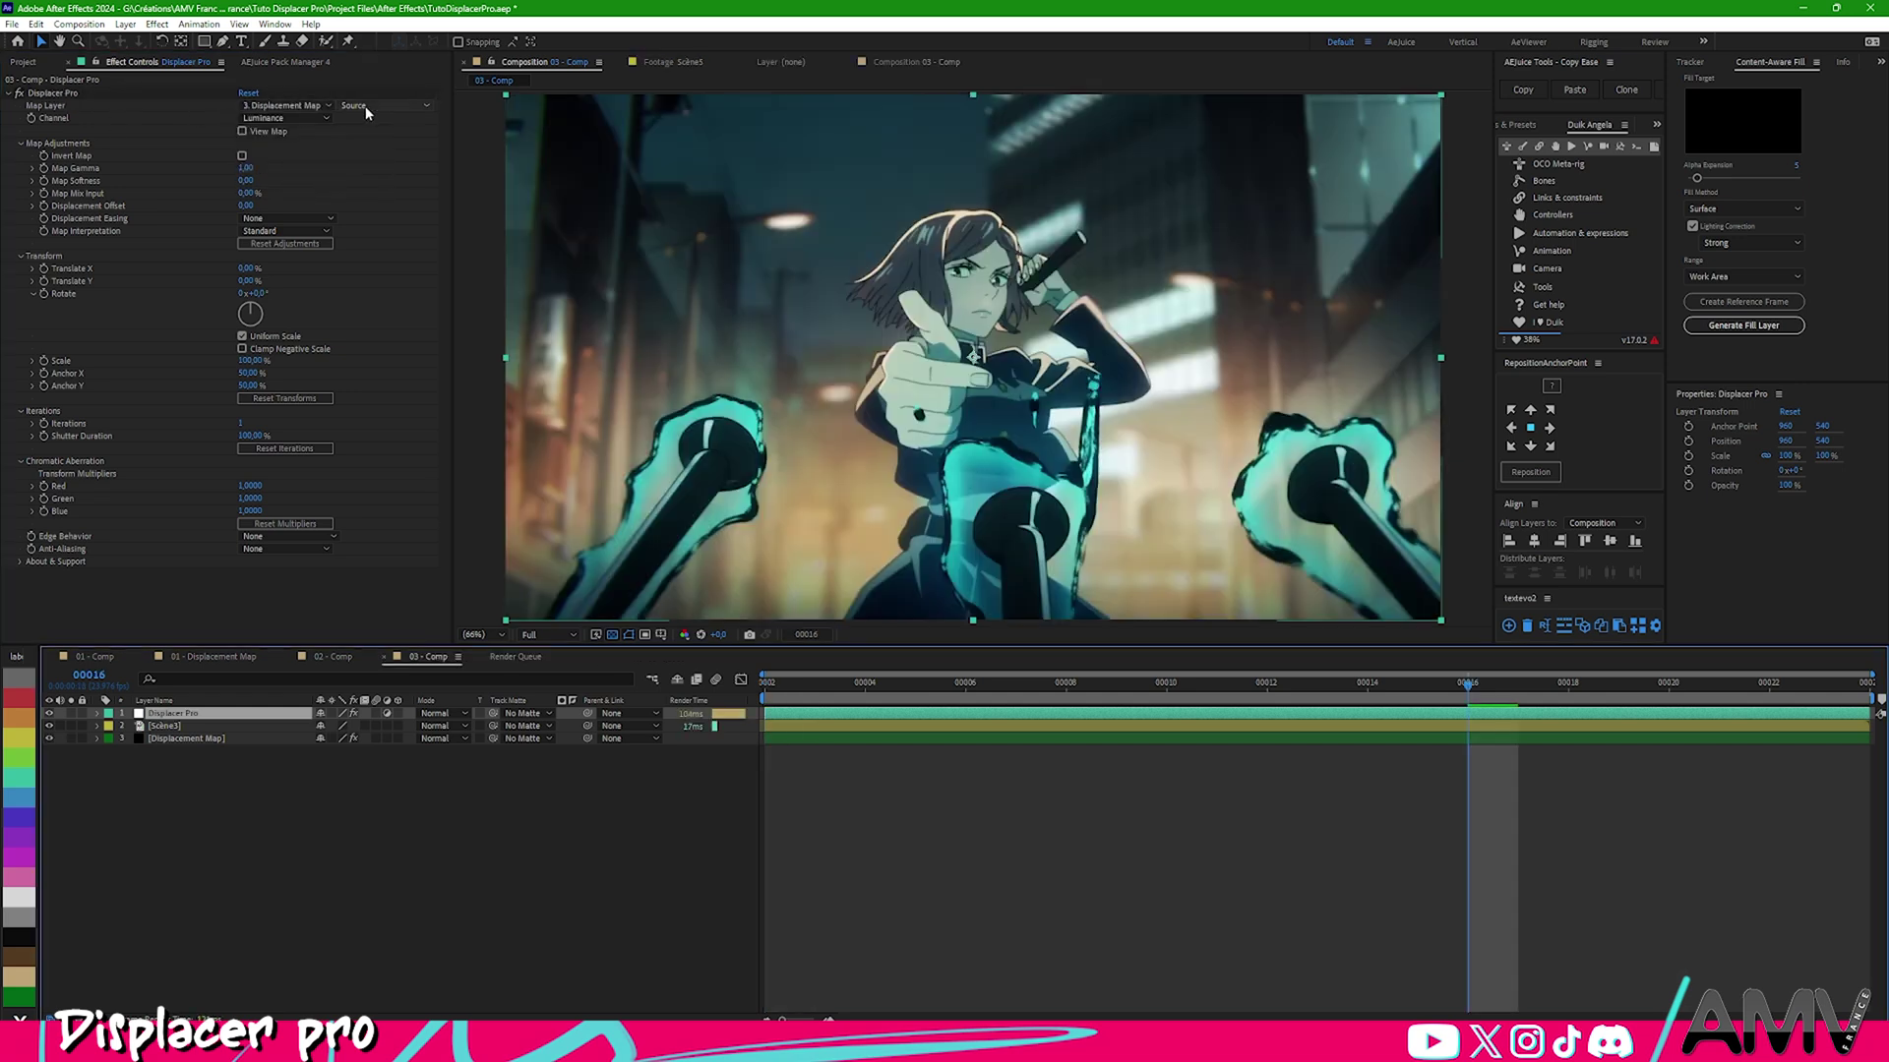
{"action": "left_click", "coordinate": [364, 104]}
{"action": "left_click", "coordinate": [385, 155]}
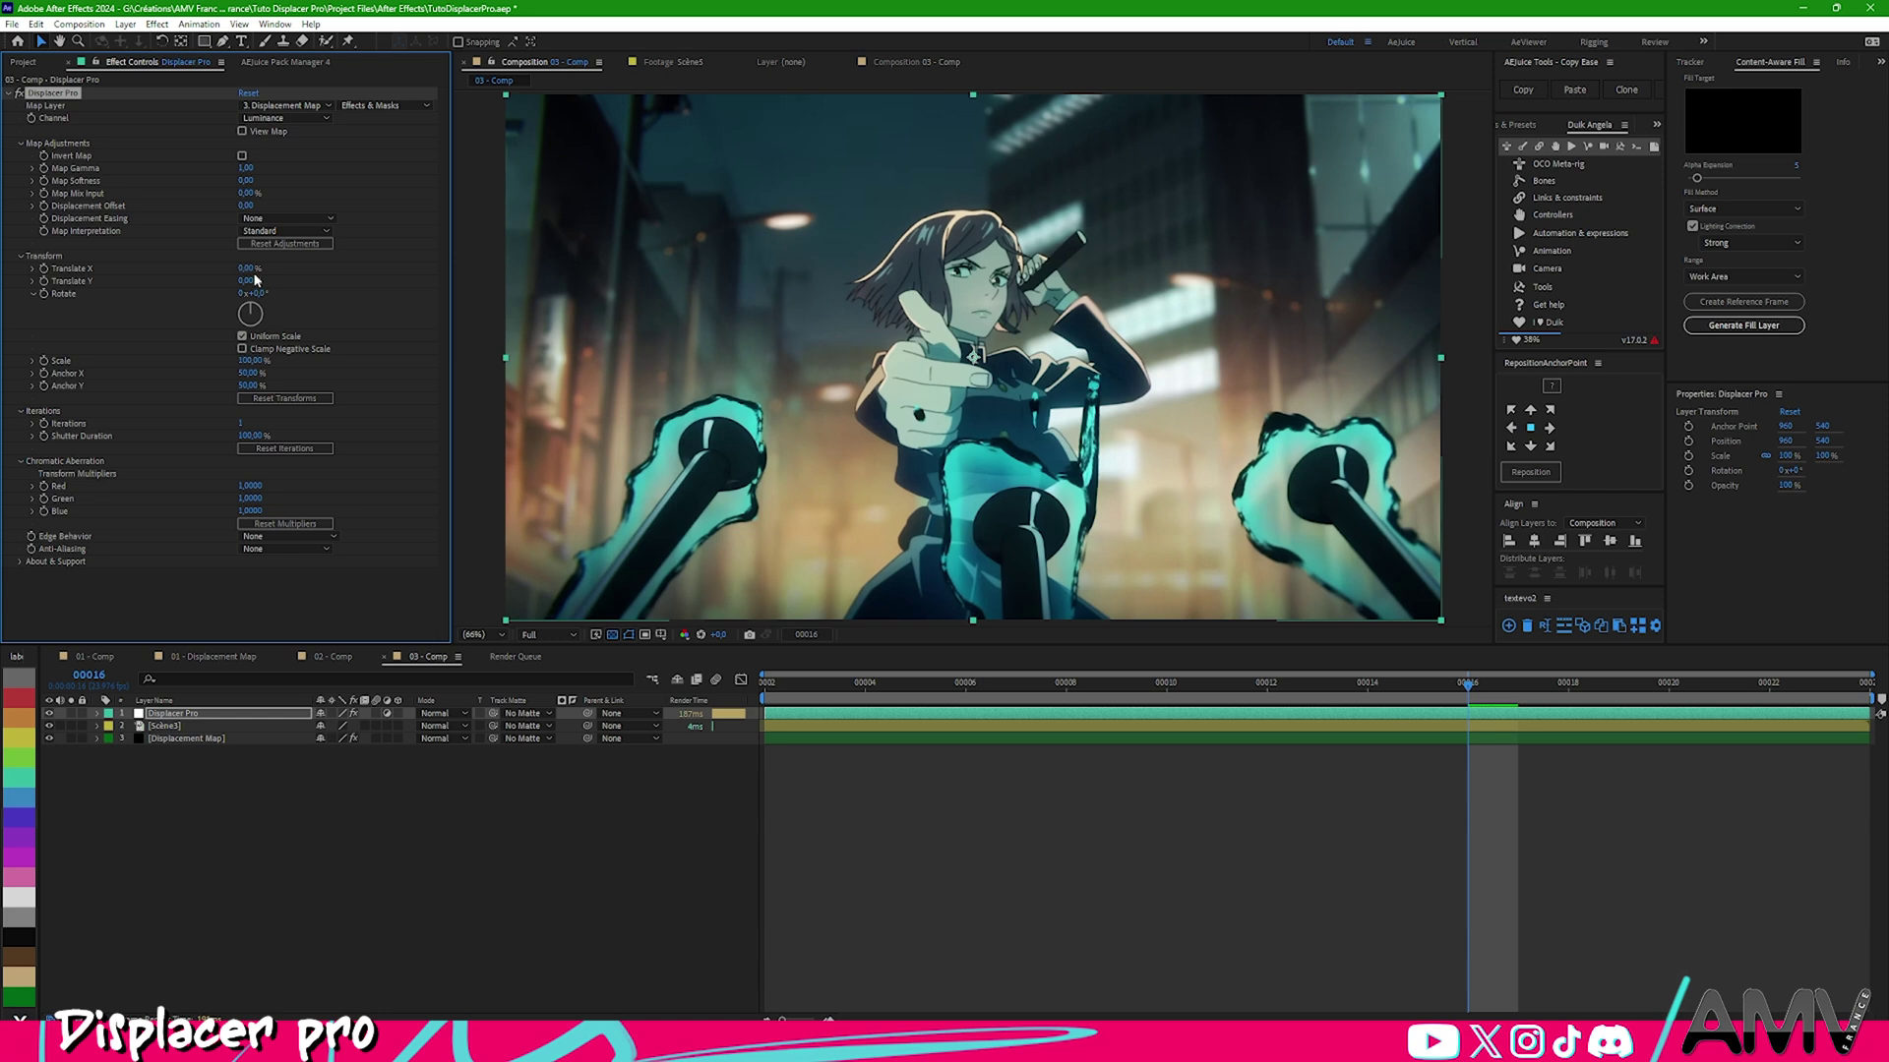
{"action": "left_click_drag", "start_coordinate": [250, 267], "coordinate": [259, 267]}
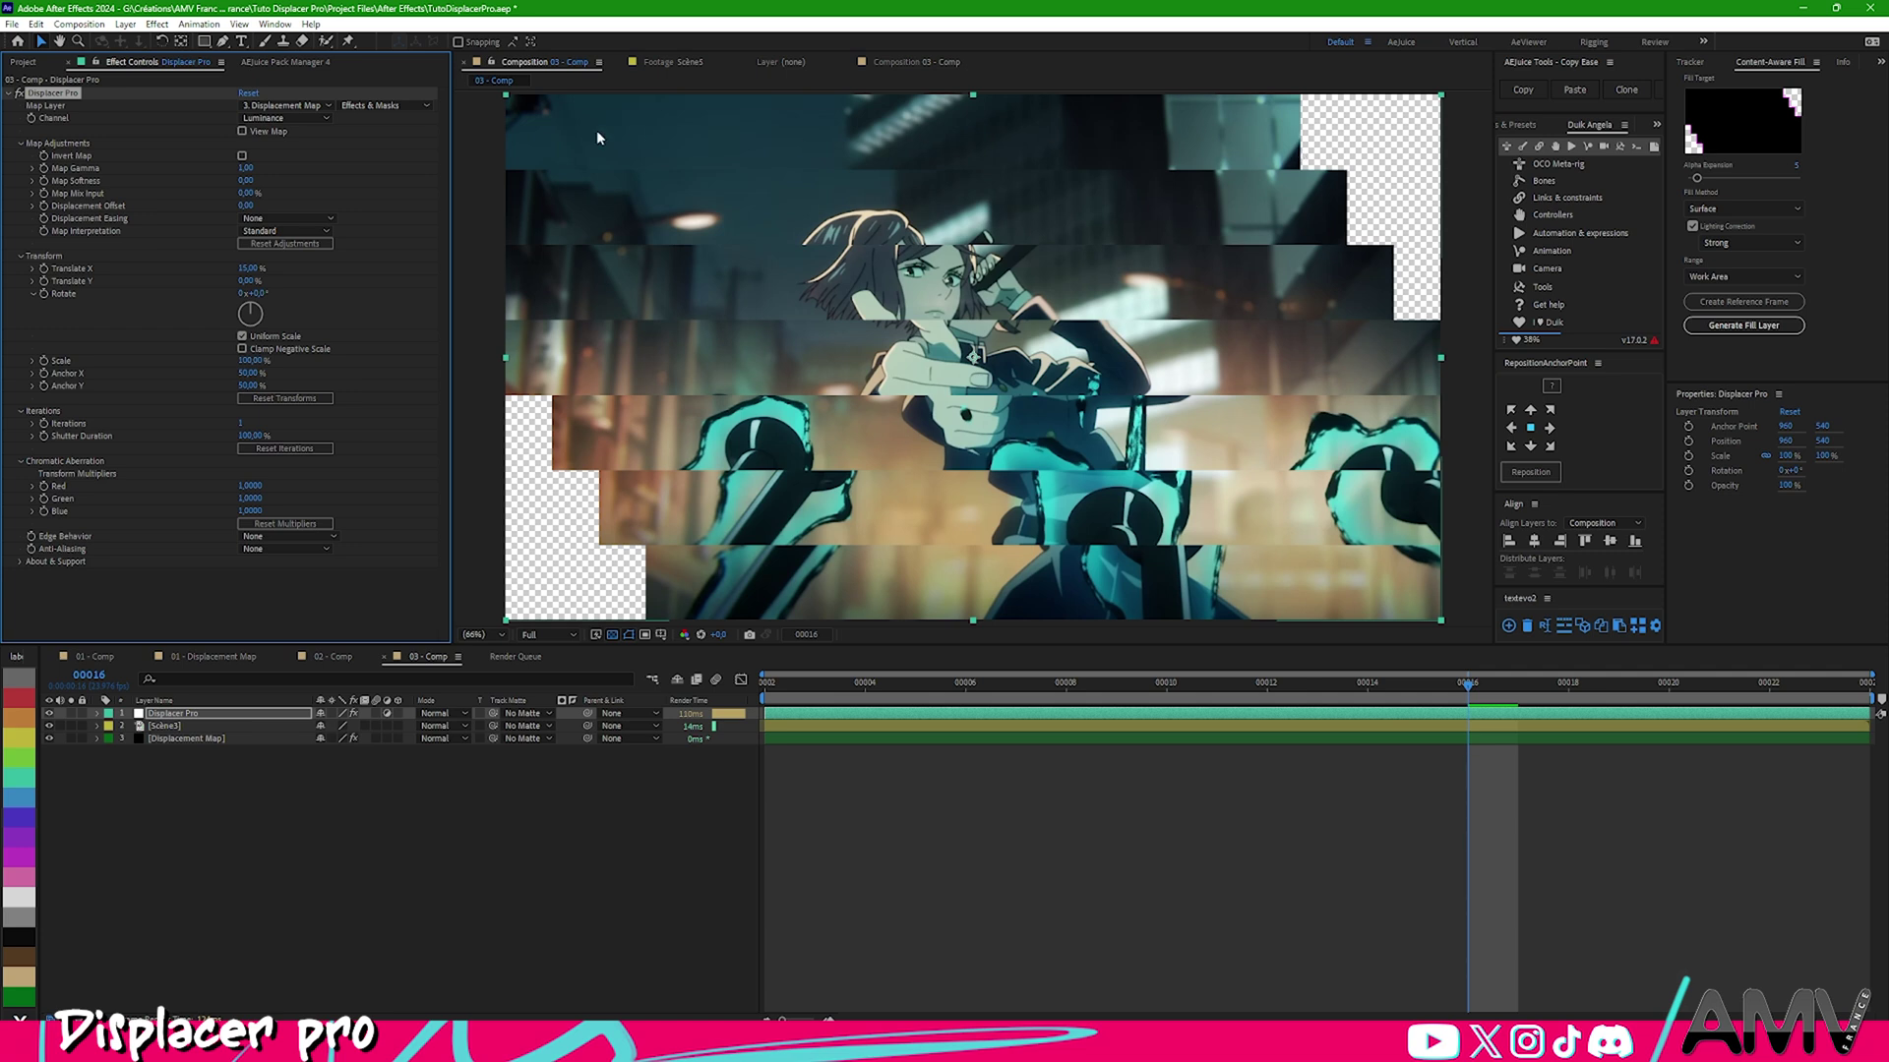
Step: Preview the displacement map and keep the map channel at Luminance
{"action": "left_click", "coordinate": [242, 131]}
{"action": "left_click", "coordinate": [242, 132]}
{"action": "left_click", "coordinate": [272, 119]}
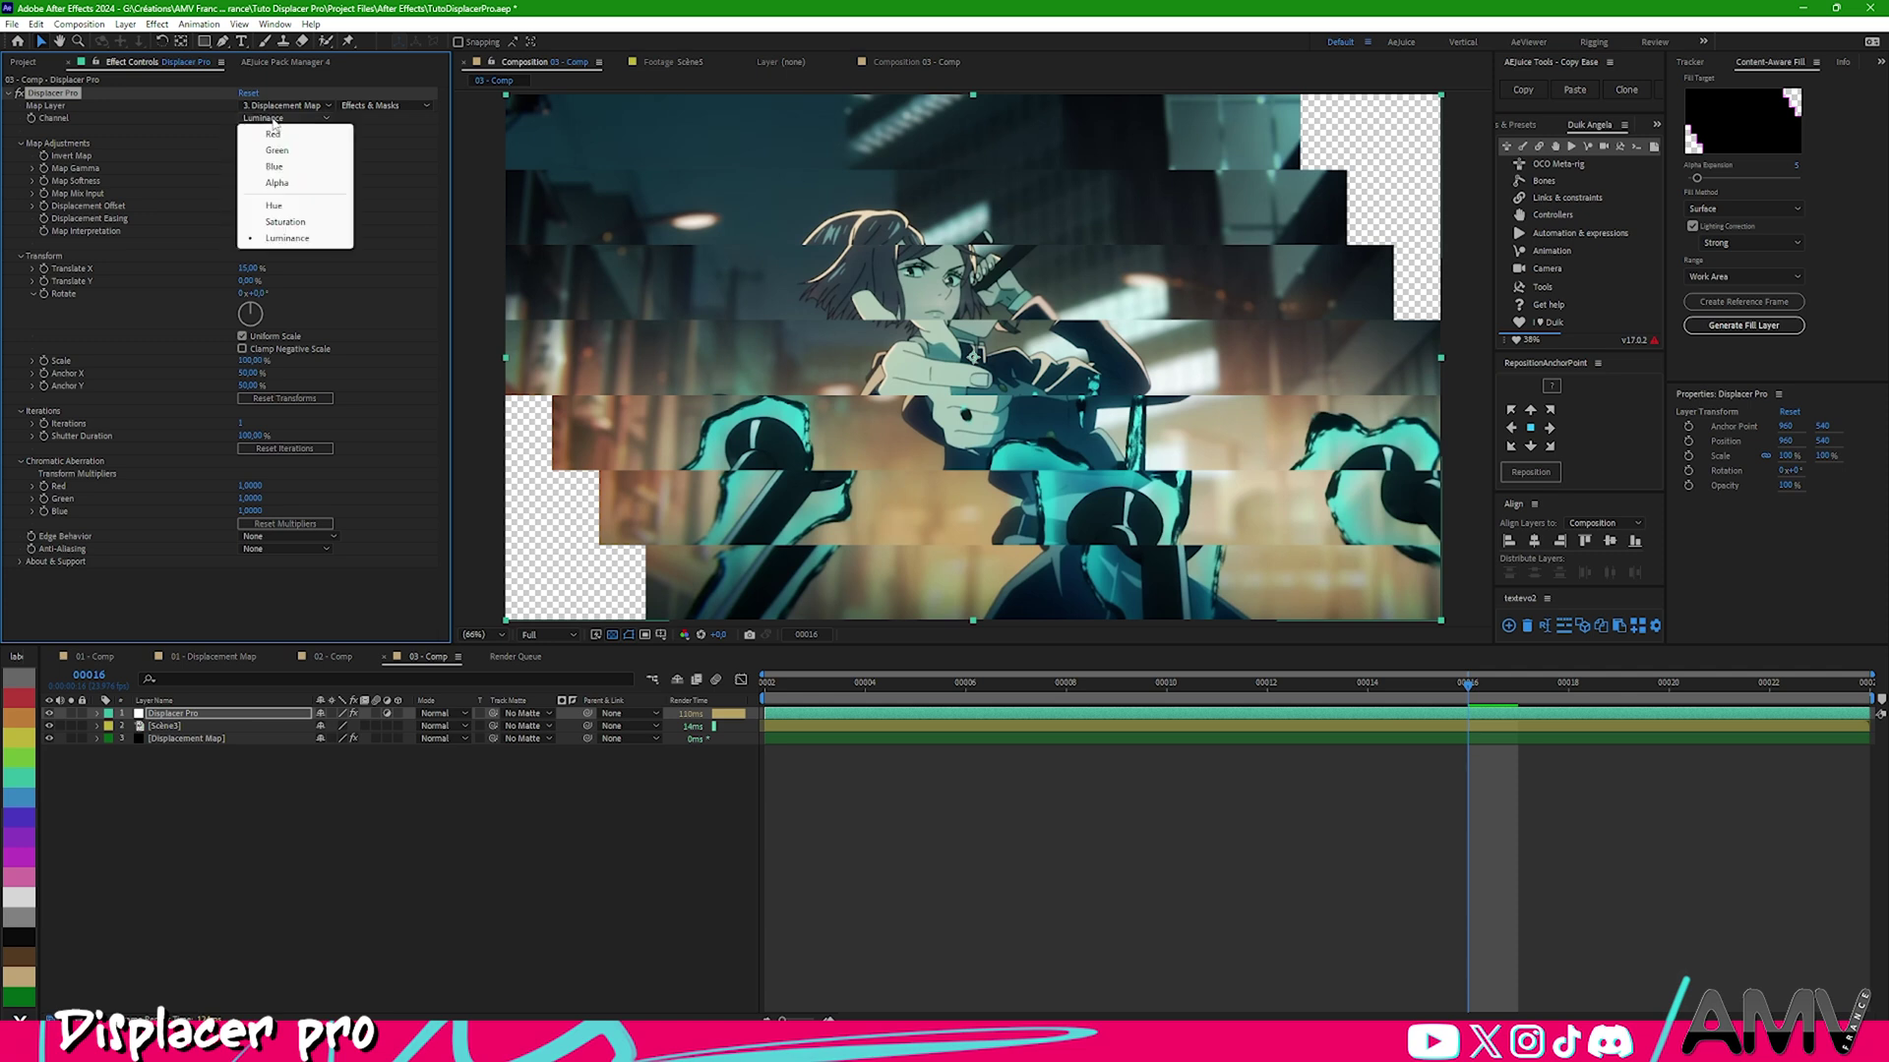
{"action": "left_click", "coordinate": [270, 118]}
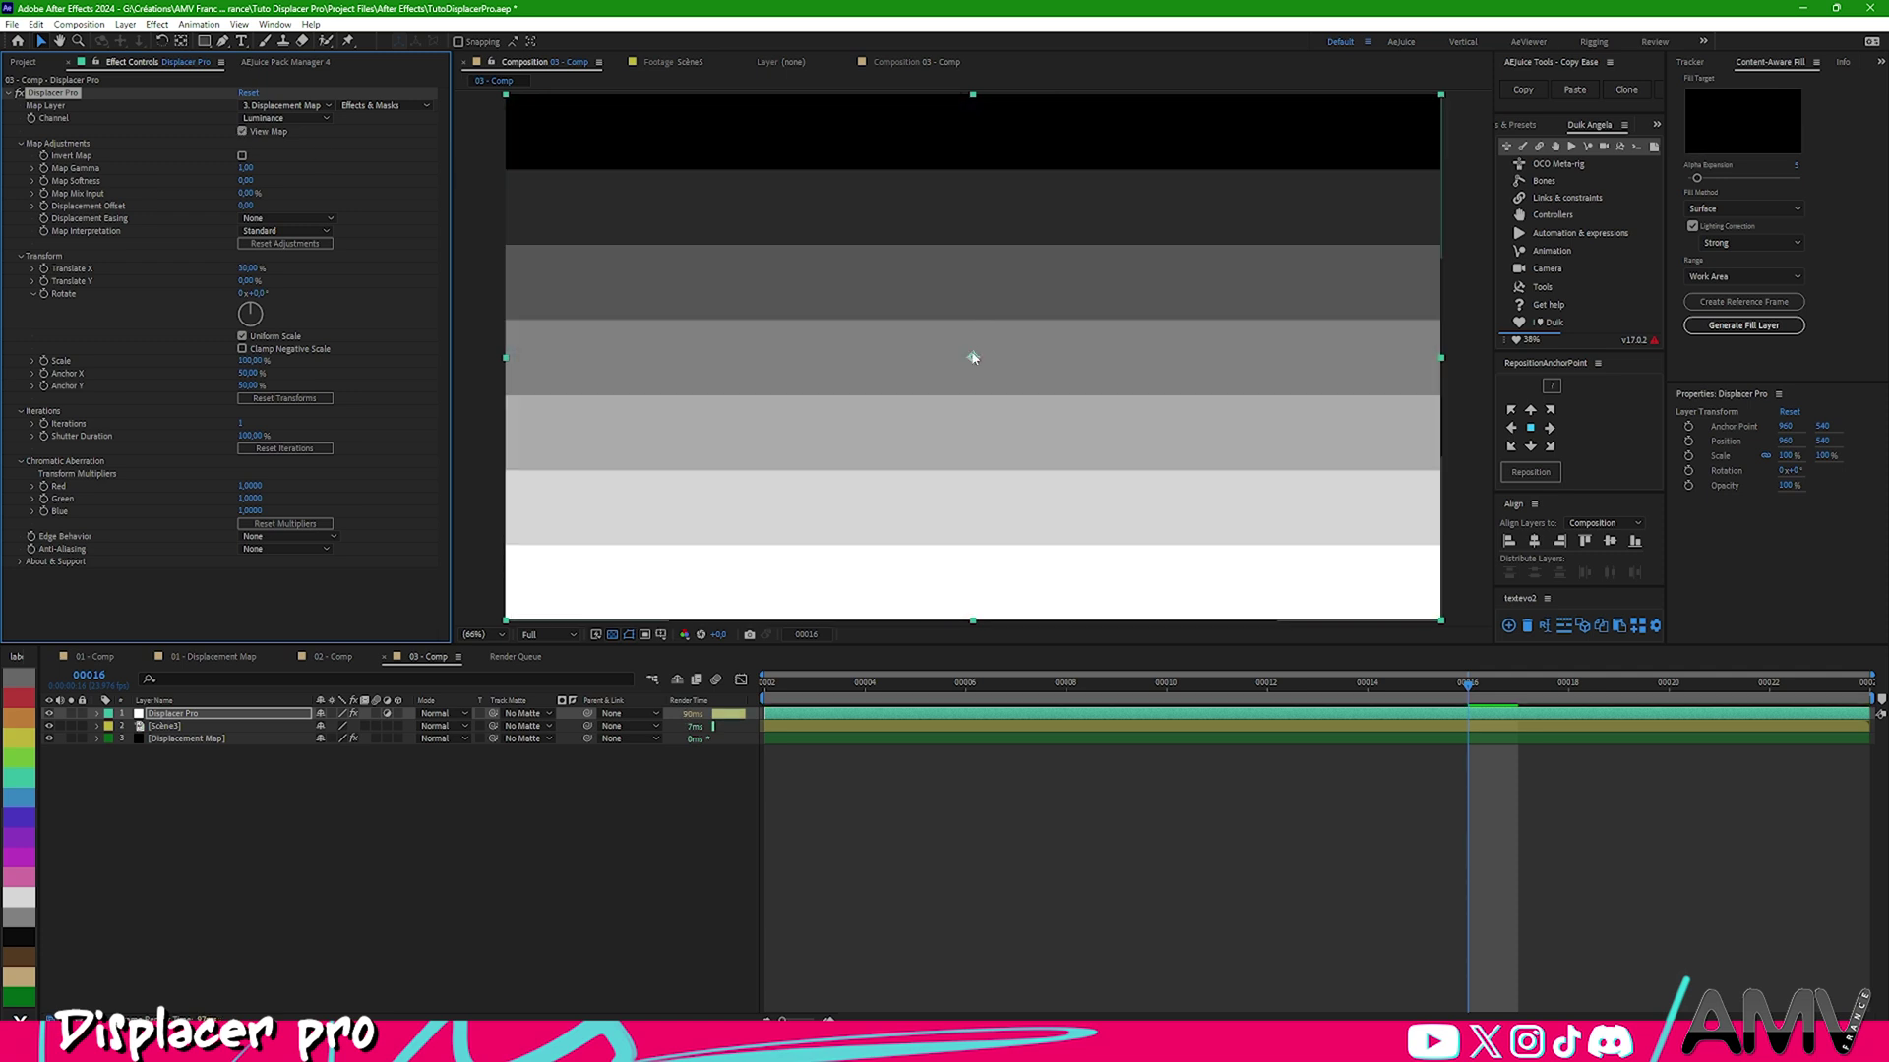
{"action": "left_click", "coordinate": [242, 131]}
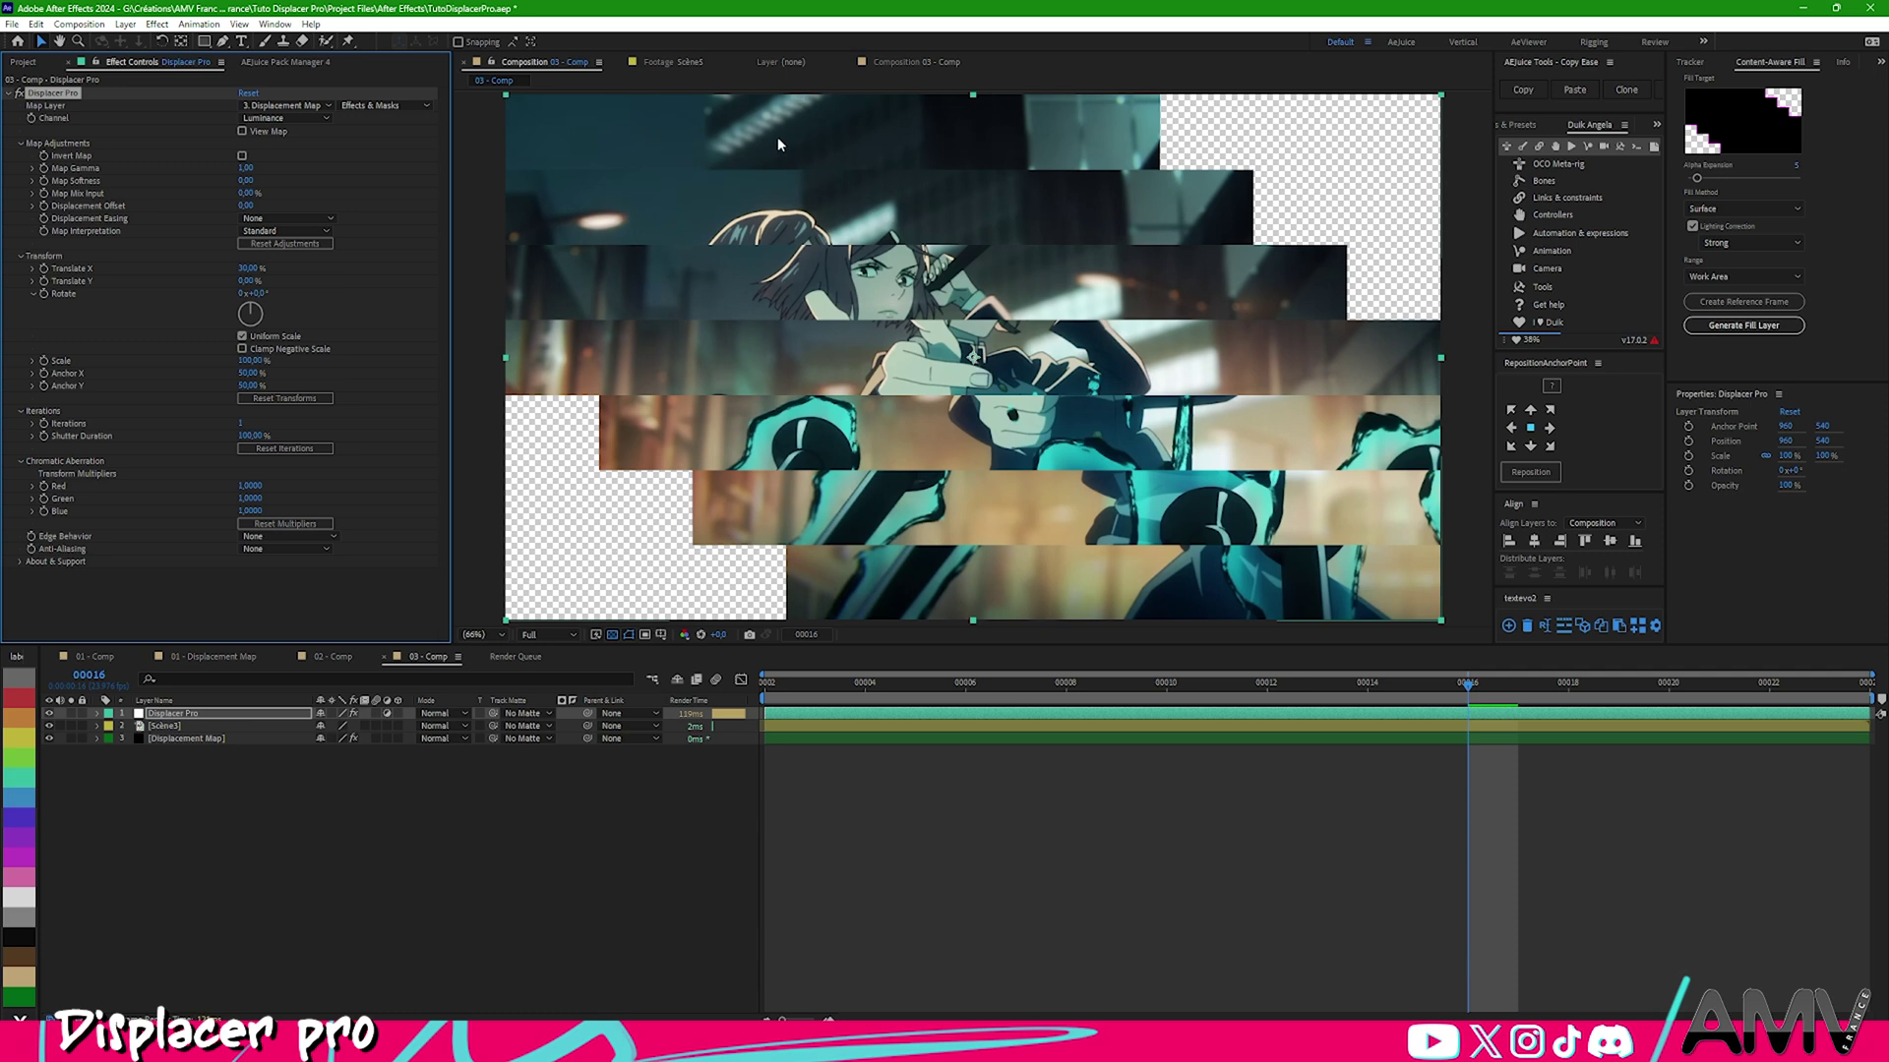
Step: Reset Translate X to 0% and undo the trial Translate Y, rotation and scale changes
{"action": "left_click", "coordinate": [243, 267]}
{"action": "type", "text": "0"}
{"action": "key", "text": "Return"}
{"action": "mouse_move", "coordinate": [248, 281]}
{"action": "left_mouse_down"}
{"action": "mouse_move", "coordinate": [285, 298]}
{"action": "mouse_move", "coordinate": [248, 296]}
{"action": "left_mouse_up"}
{"action": "key", "text": "ctrl+z"}
{"action": "left_click_drag", "start_coordinate": [254, 362], "coordinate": [246, 361]}
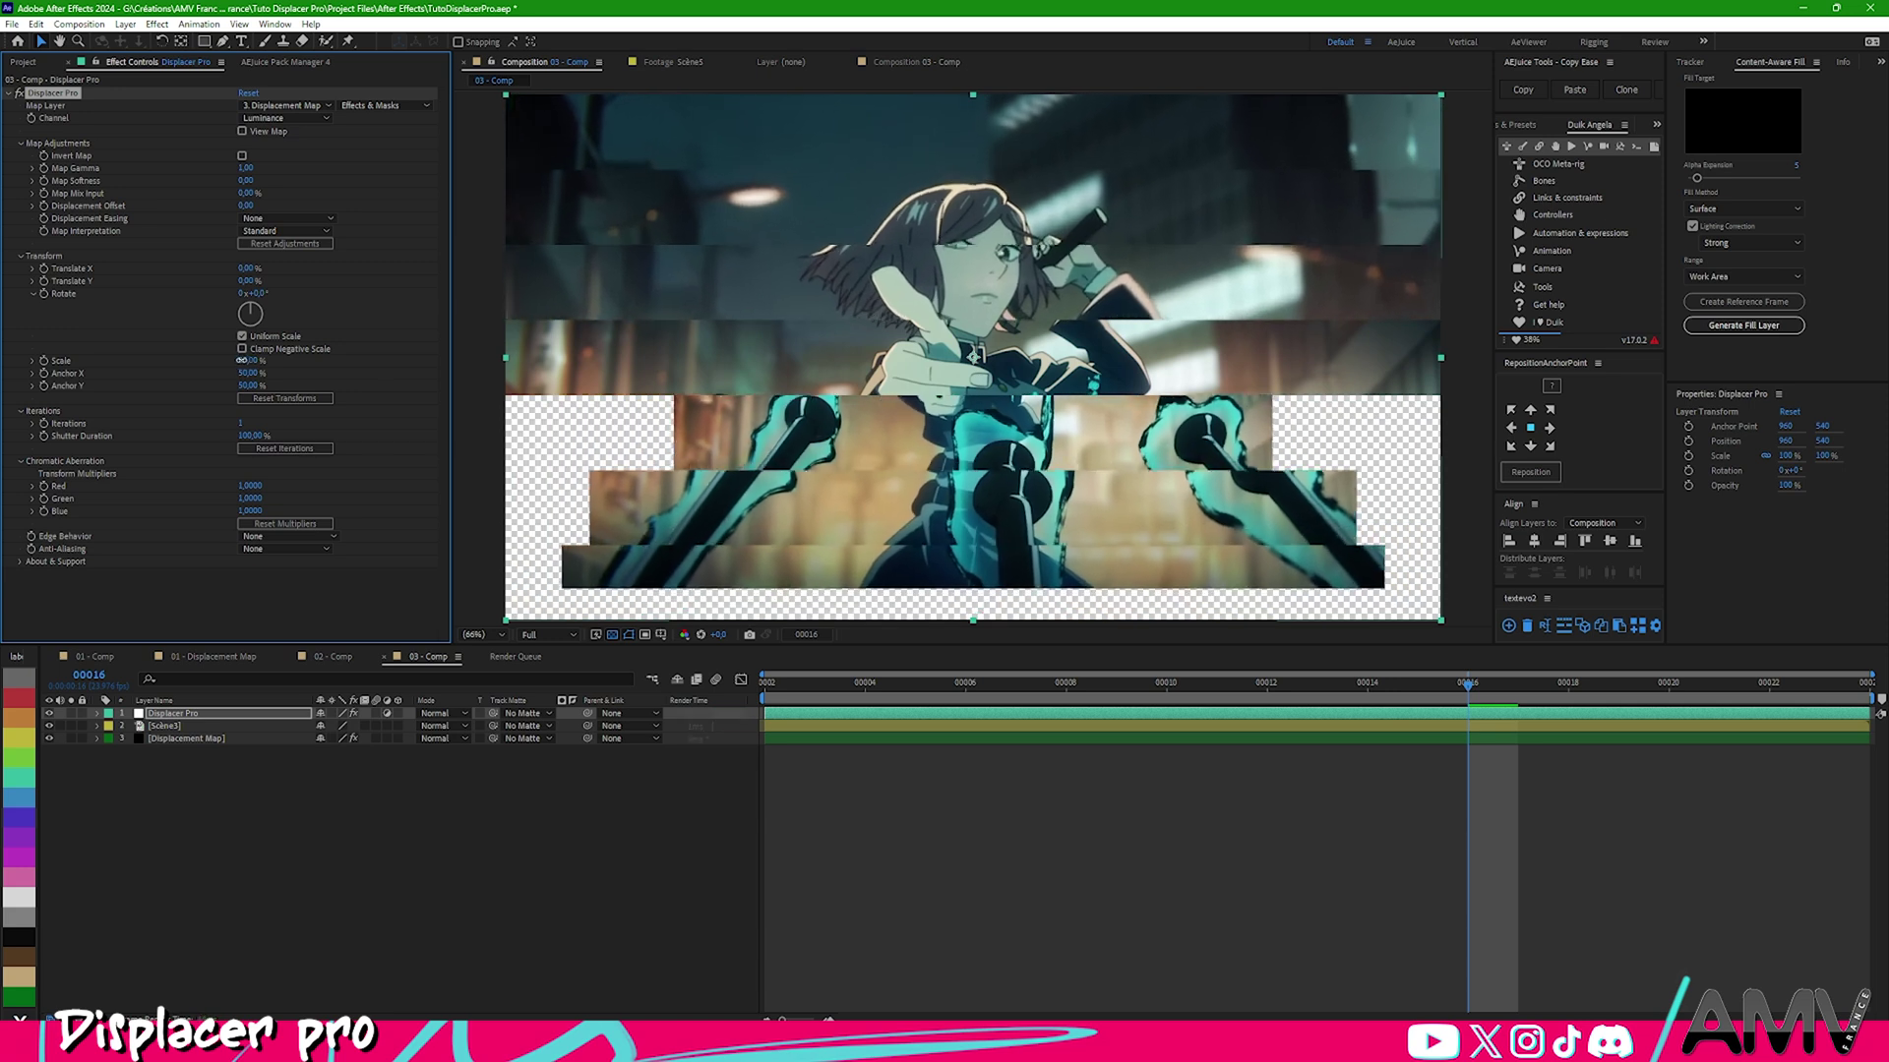
{"action": "key", "text": "ctrl+z"}
Step: Solo the Displacement Map layer and switch its Gradient Ramp to Radial Ramp
{"action": "left_click", "coordinate": [173, 739]}
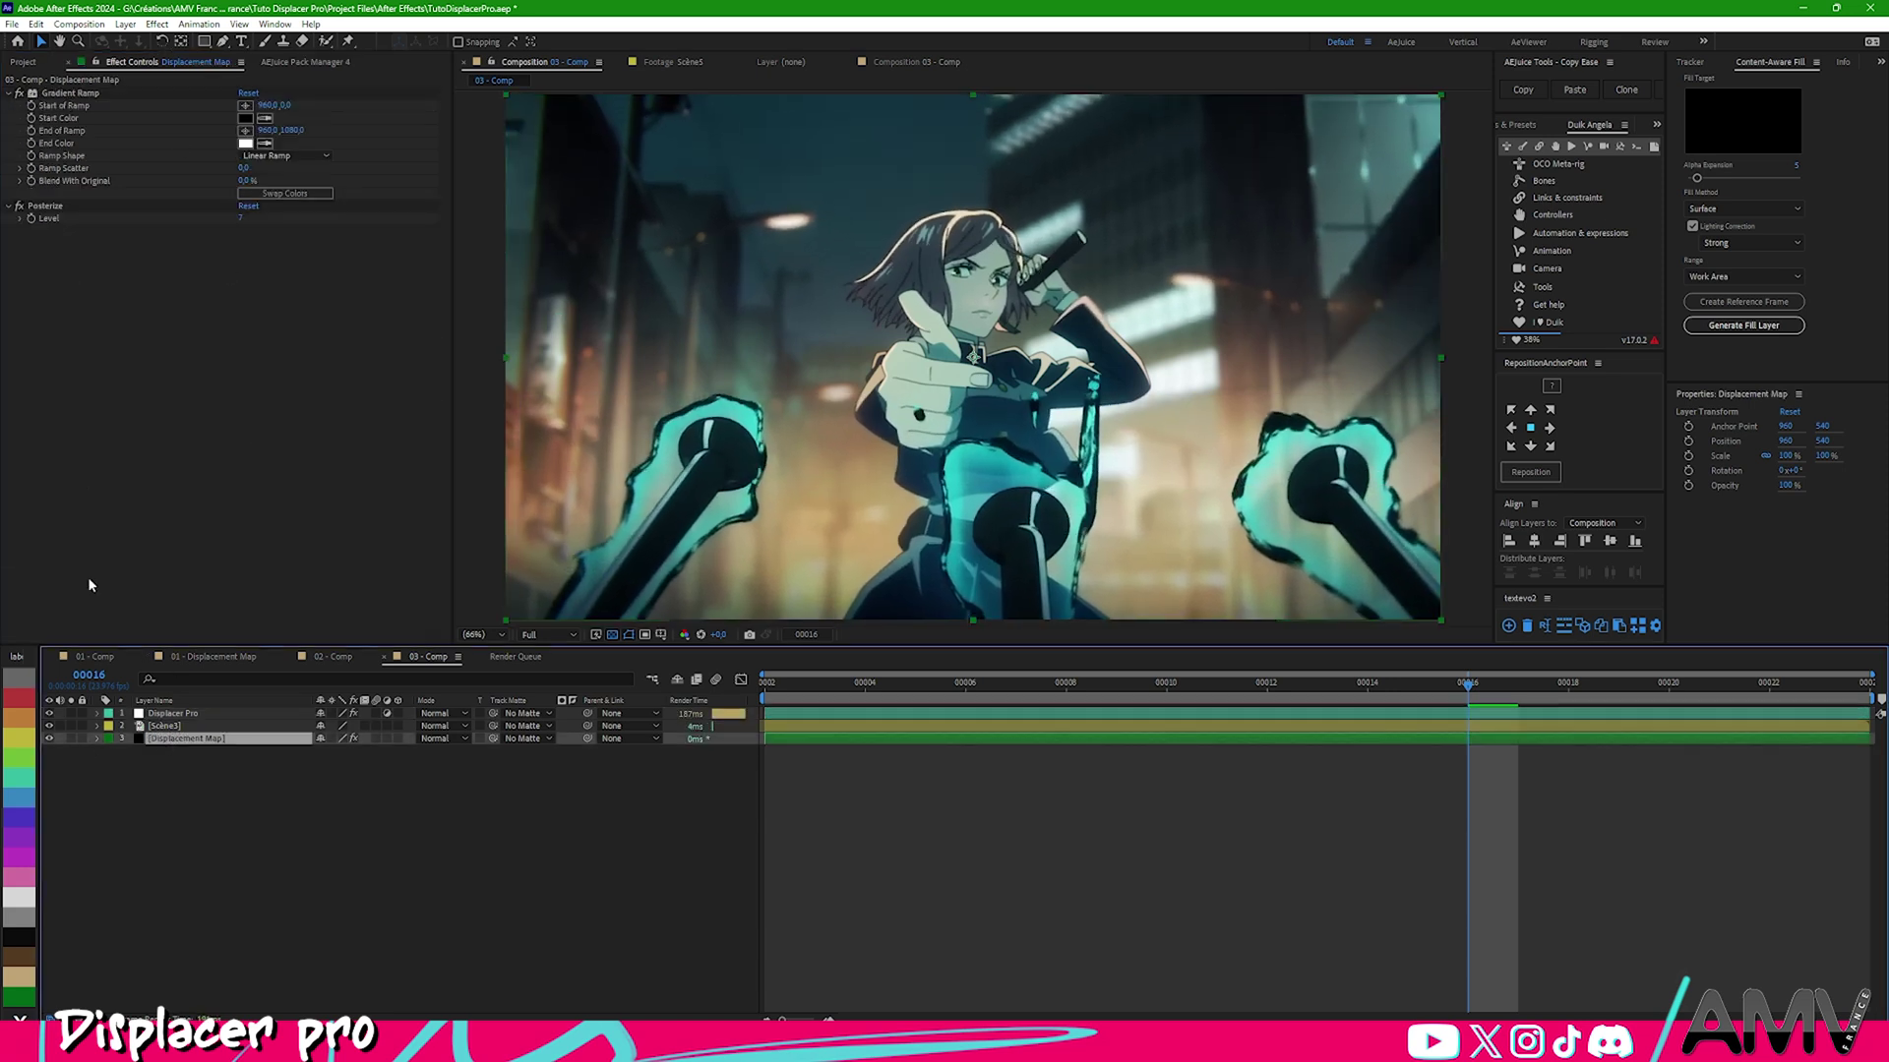
{"action": "left_click", "coordinate": [71, 738]}
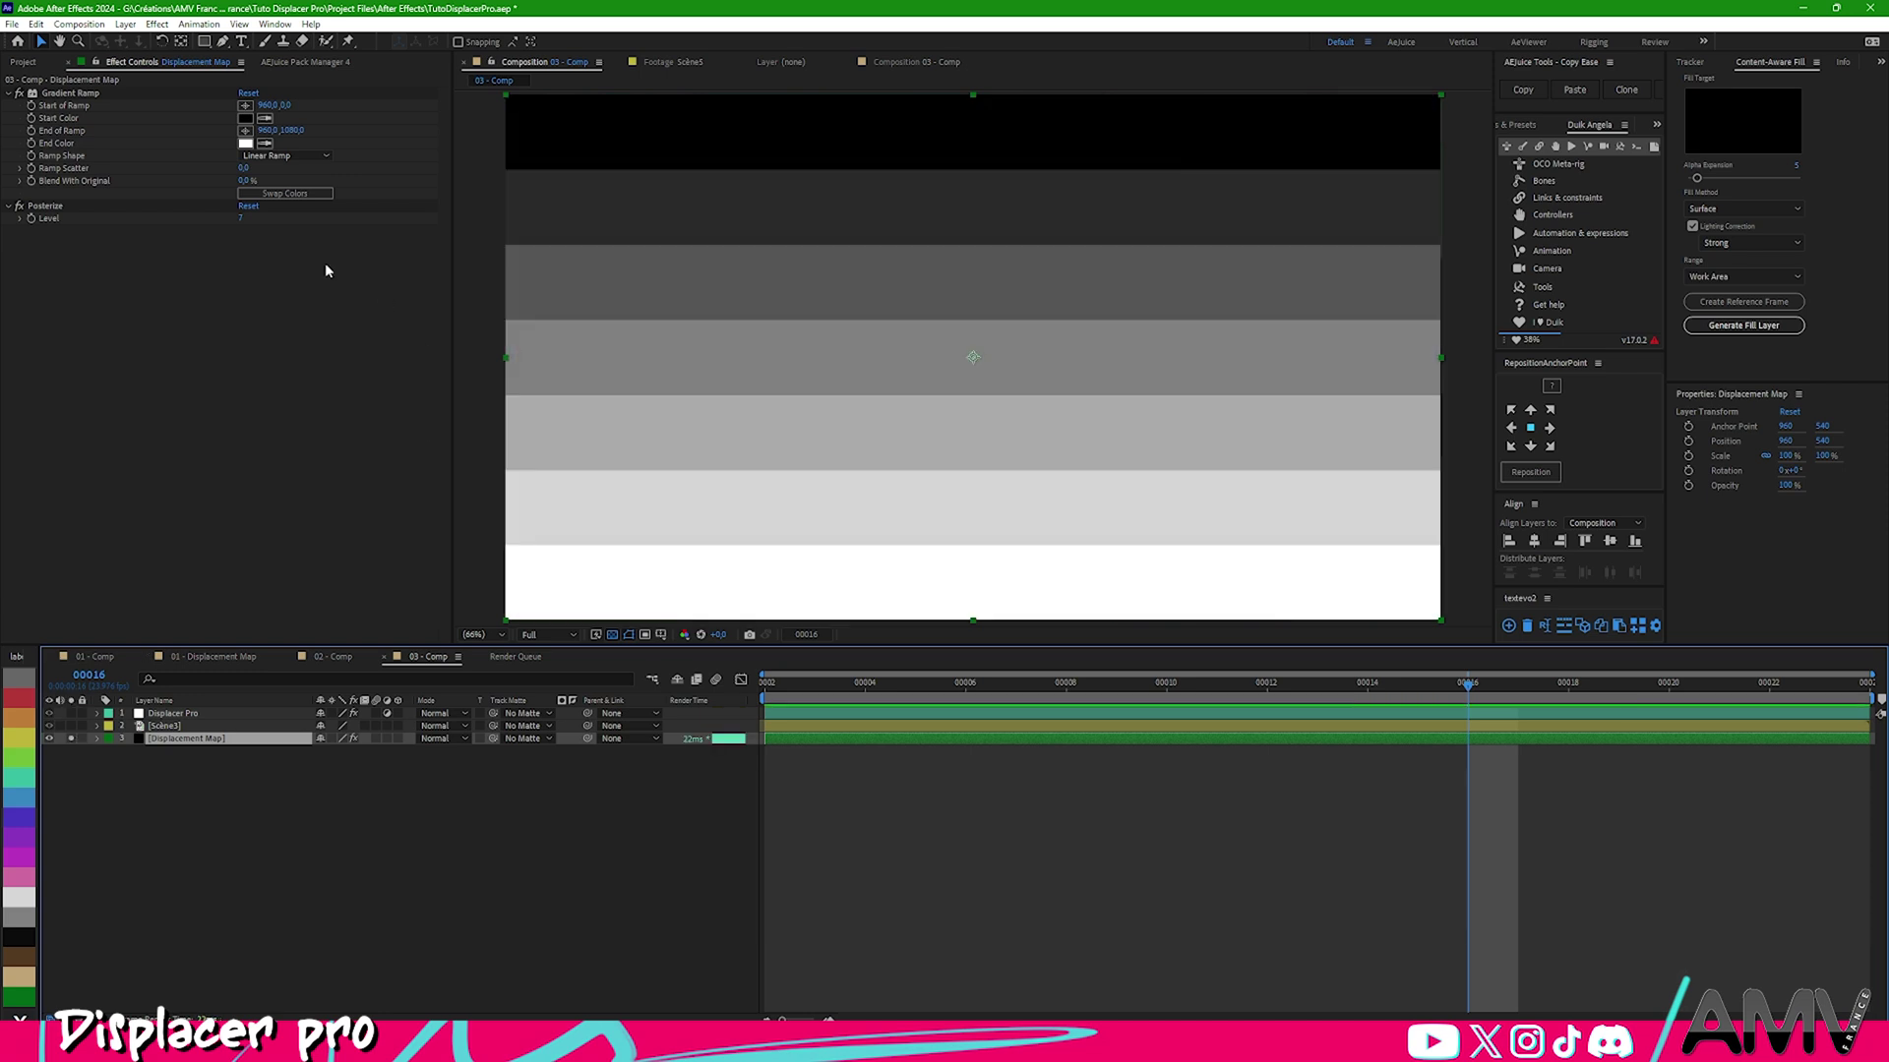
{"action": "left_click", "coordinate": [285, 156]}
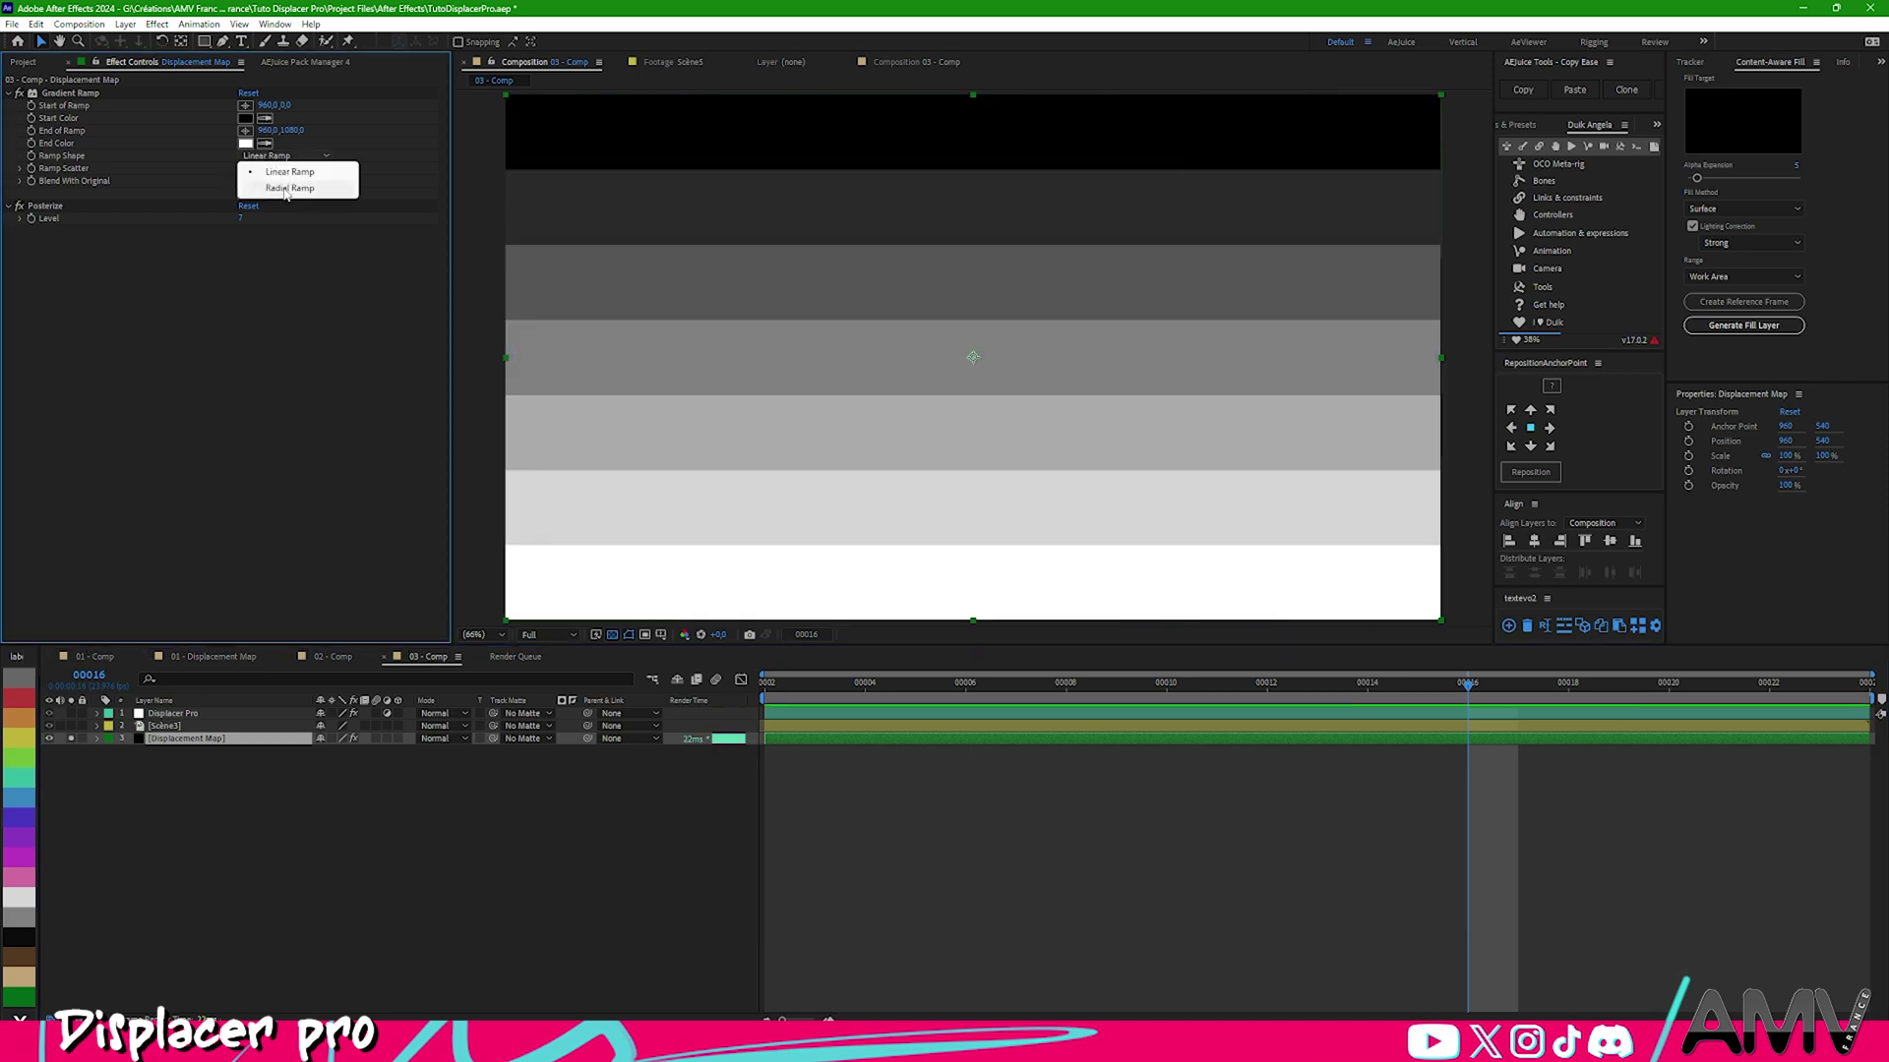
{"action": "left_click", "coordinate": [274, 186]}
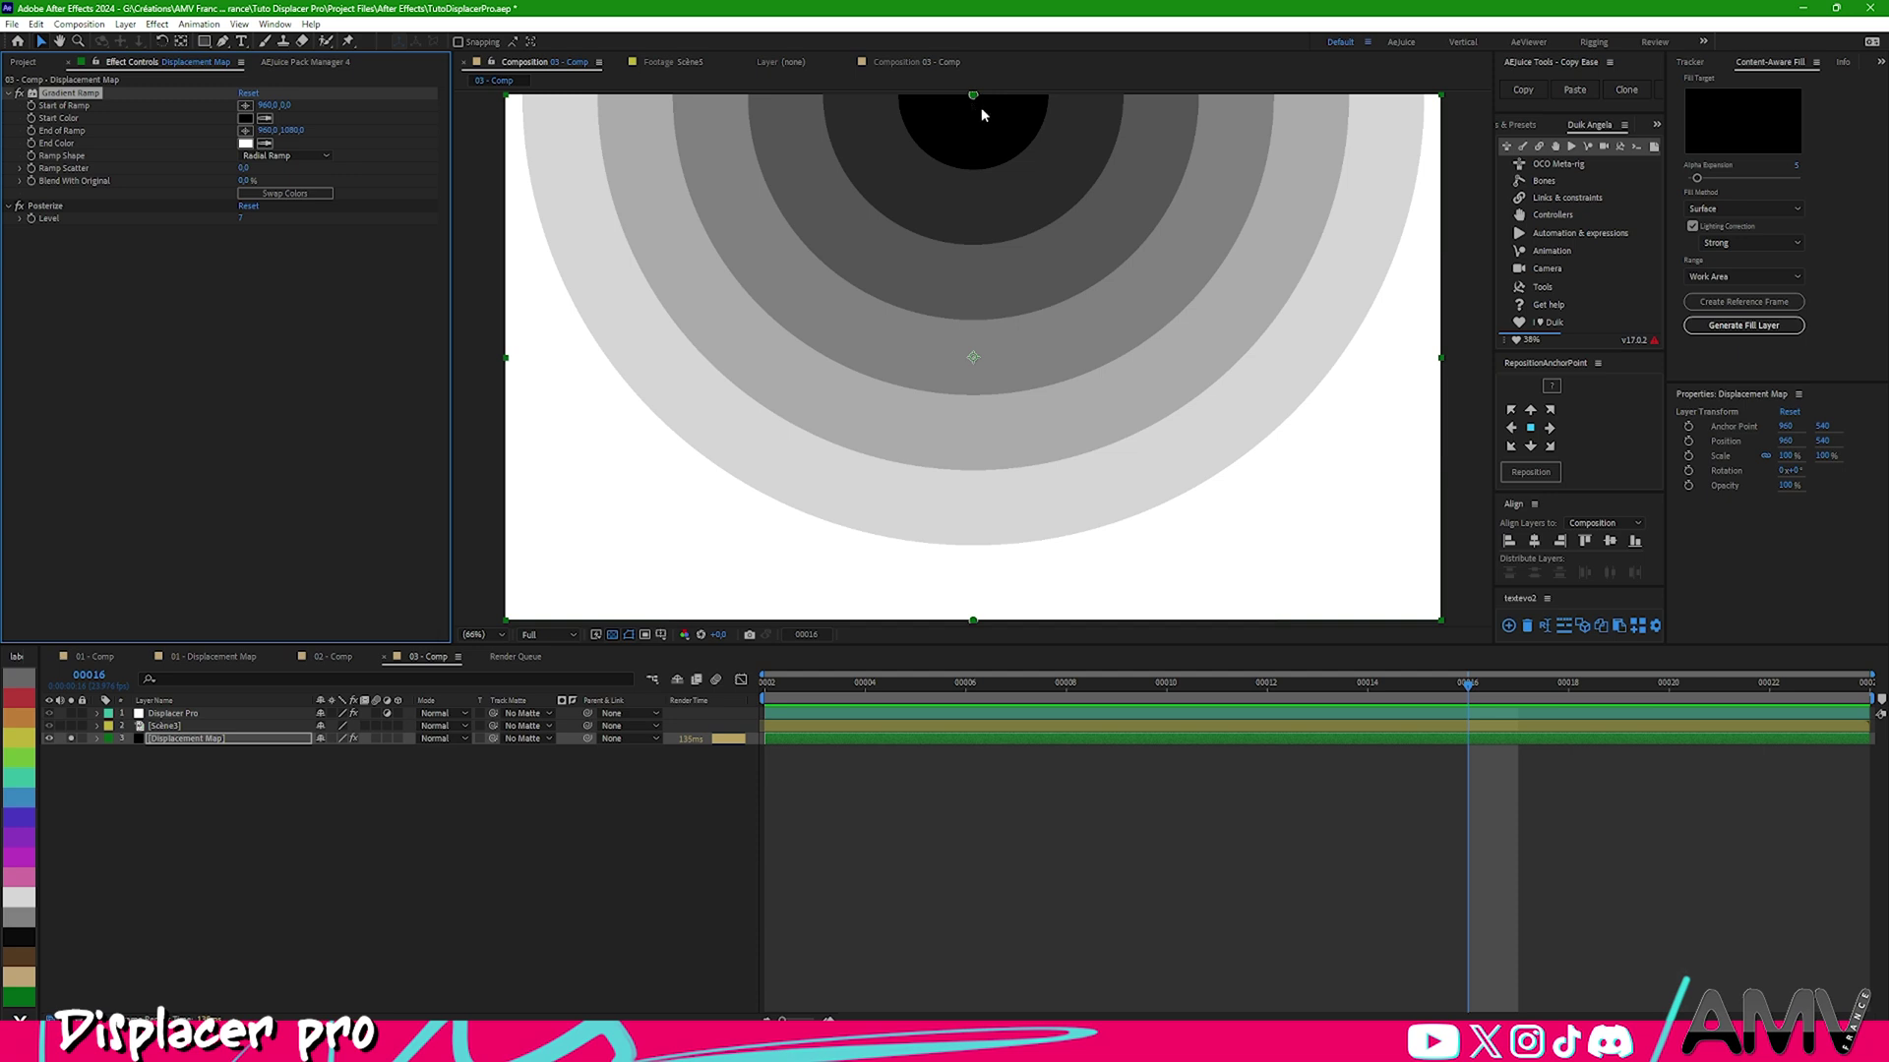
{"action": "left_click_drag", "start_coordinate": [974, 95], "coordinate": [973, 322]}
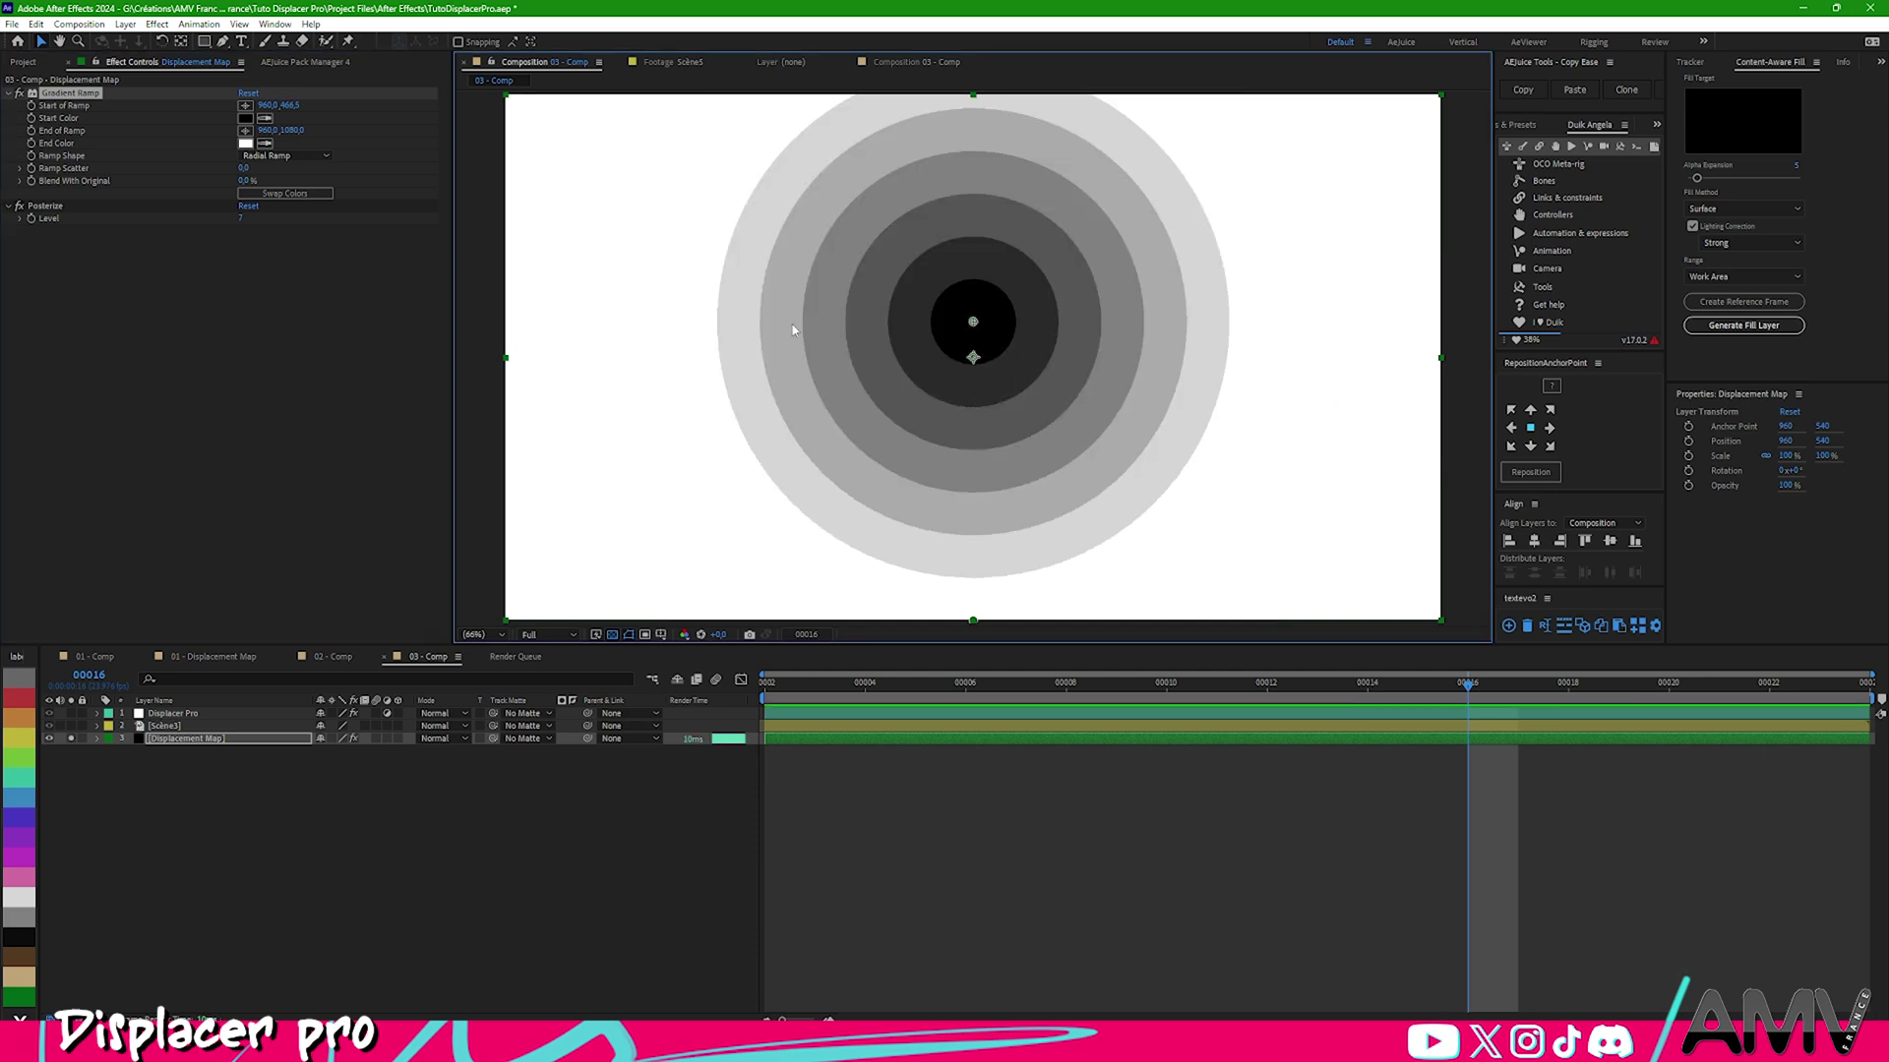
{"action": "key", "text": "ctrl+z"}
Step: Set Start of Ramp Y to 540 and End of Ramp X to 1920, then unsolo the layer
{"action": "left_click", "coordinate": [290, 105]}
{"action": "type", "text": "540"}
{"action": "key", "text": "Tab"}
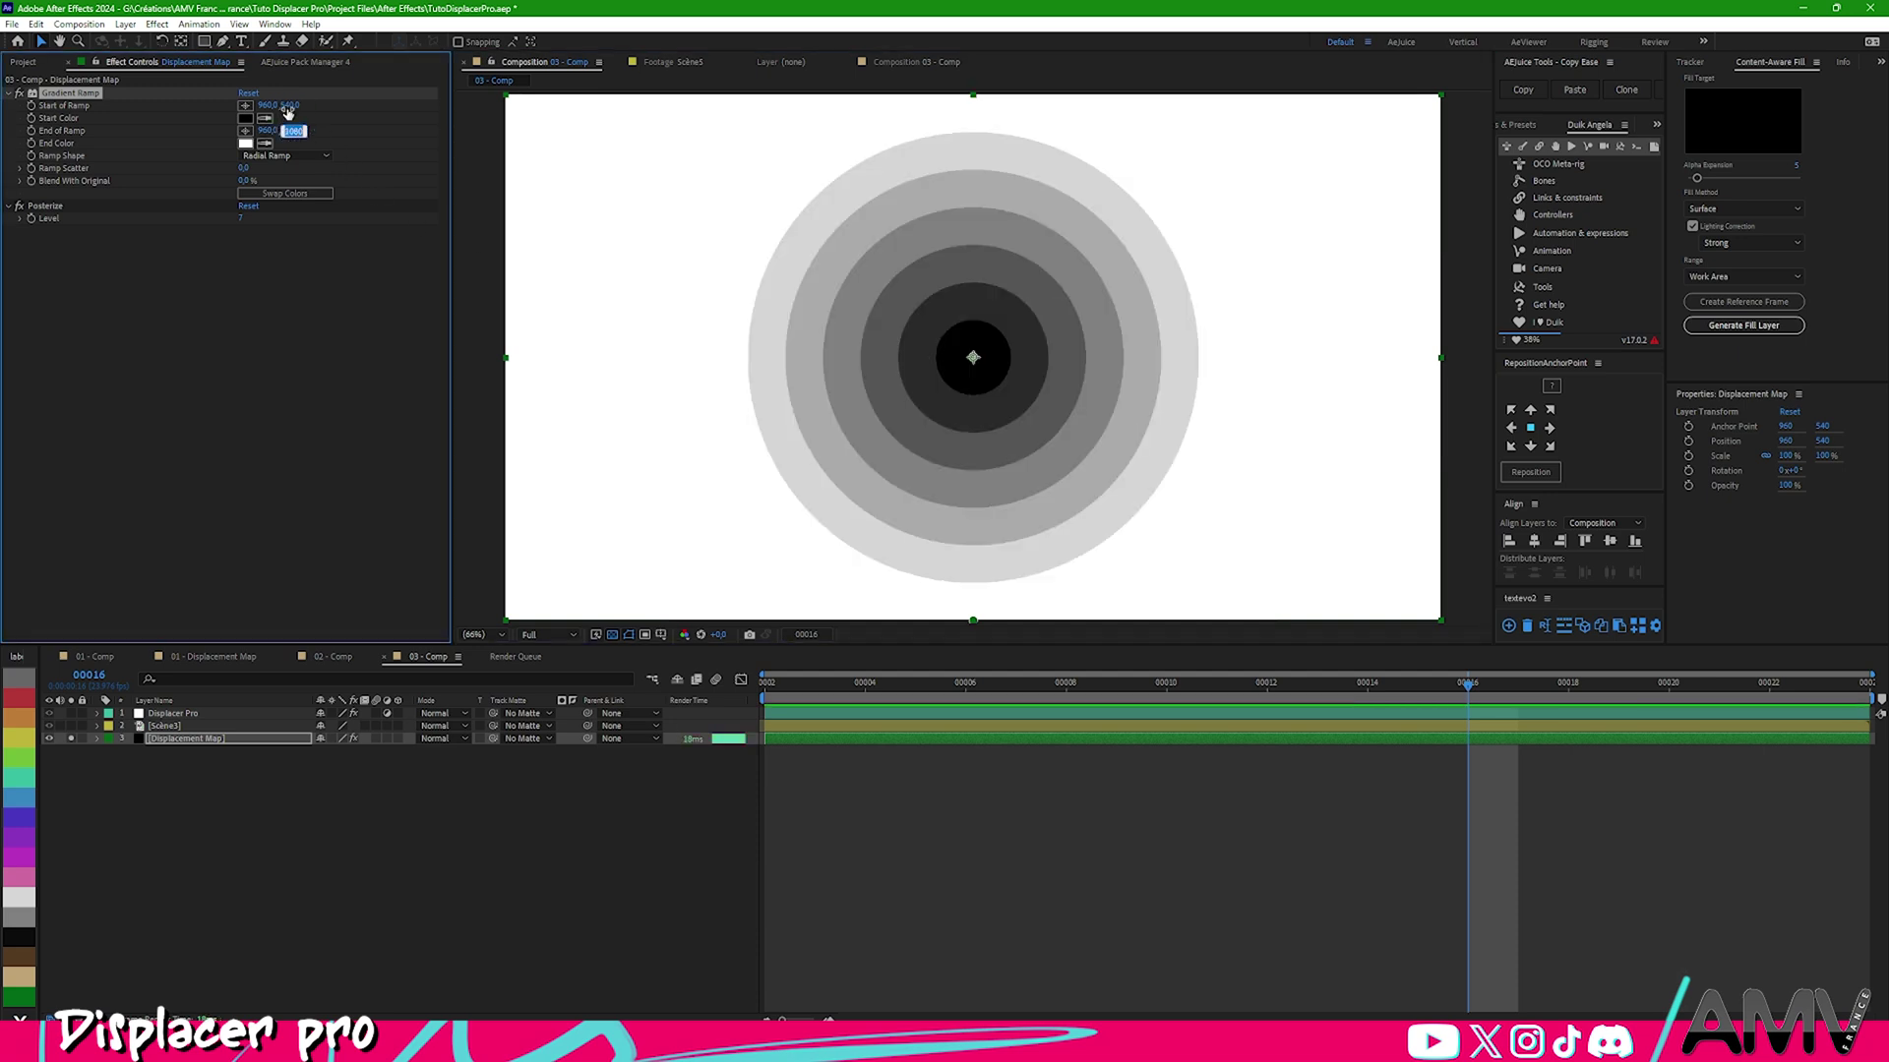
{"action": "key", "text": "Tab"}
{"action": "key", "text": "Tab"}
{"action": "left_click", "coordinate": [267, 131]}
{"action": "type", "text": "1920"}
{"action": "key", "text": "Return"}
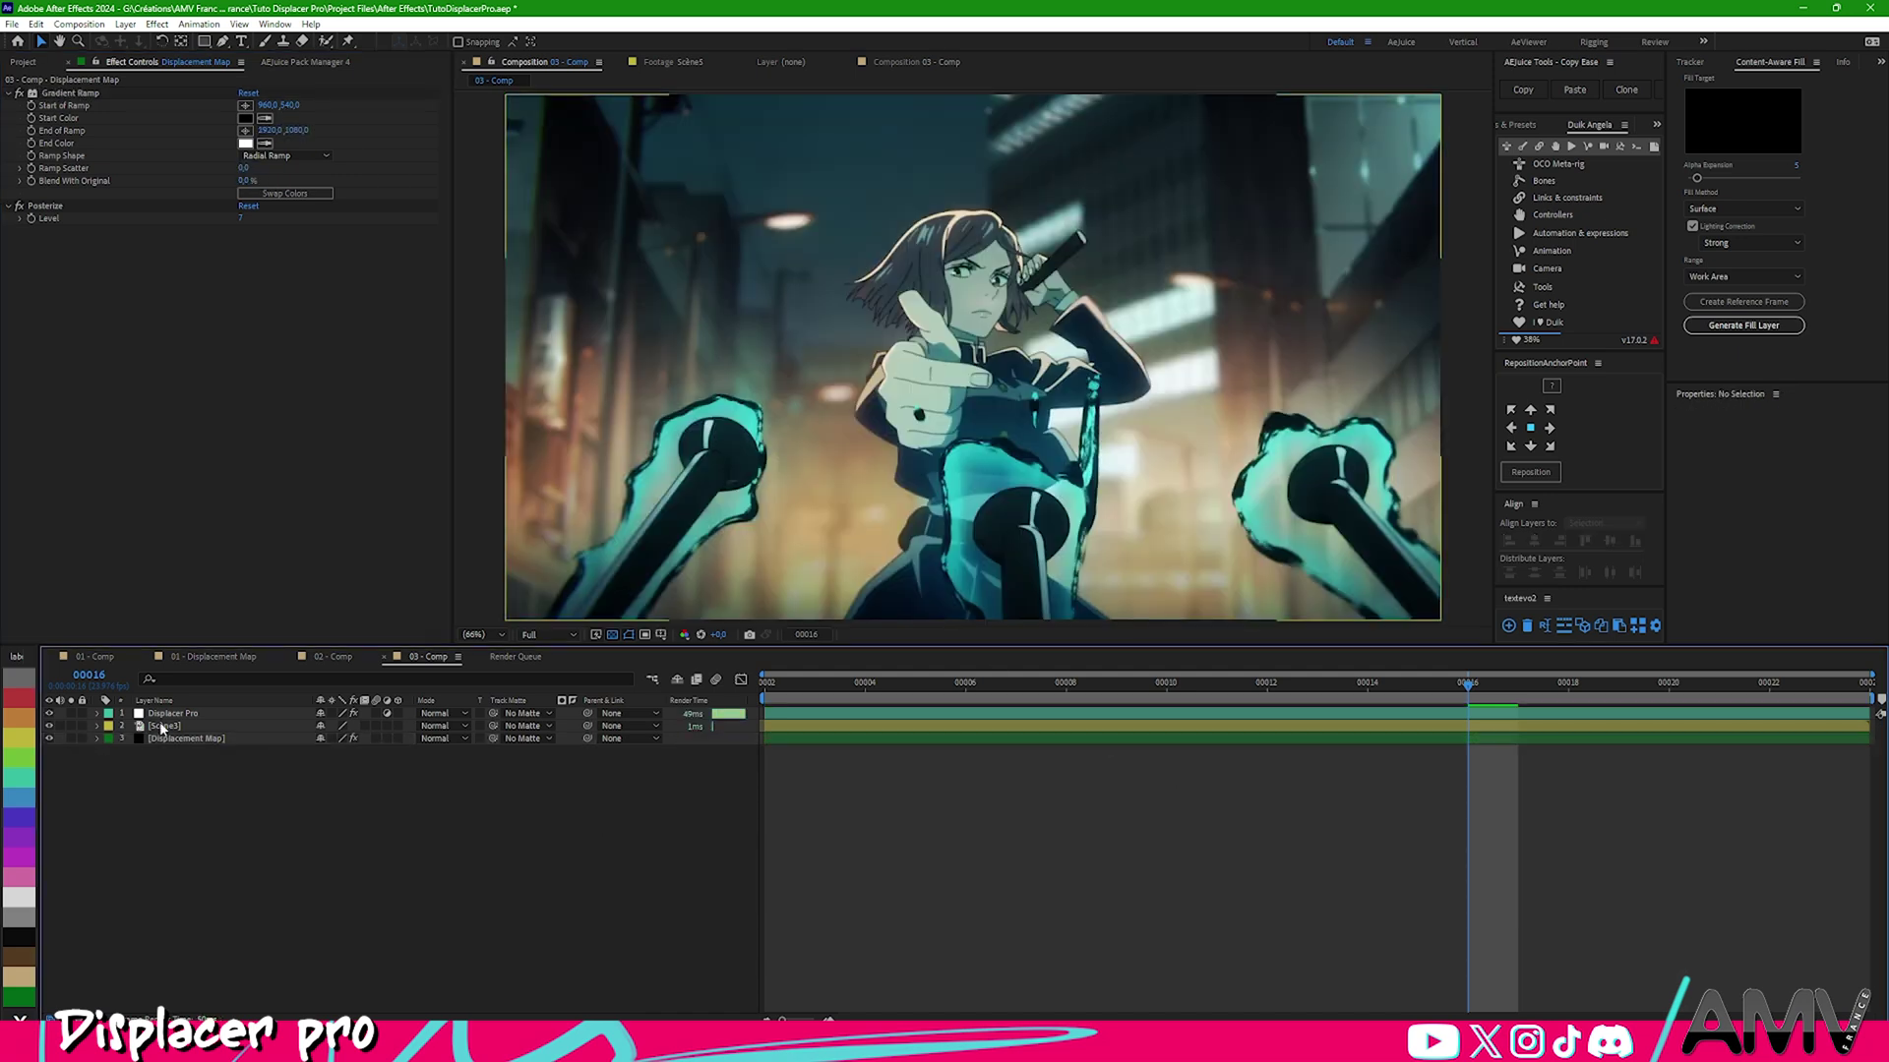
{"action": "left_click", "coordinate": [71, 738]}
{"action": "left_click", "coordinate": [177, 714]}
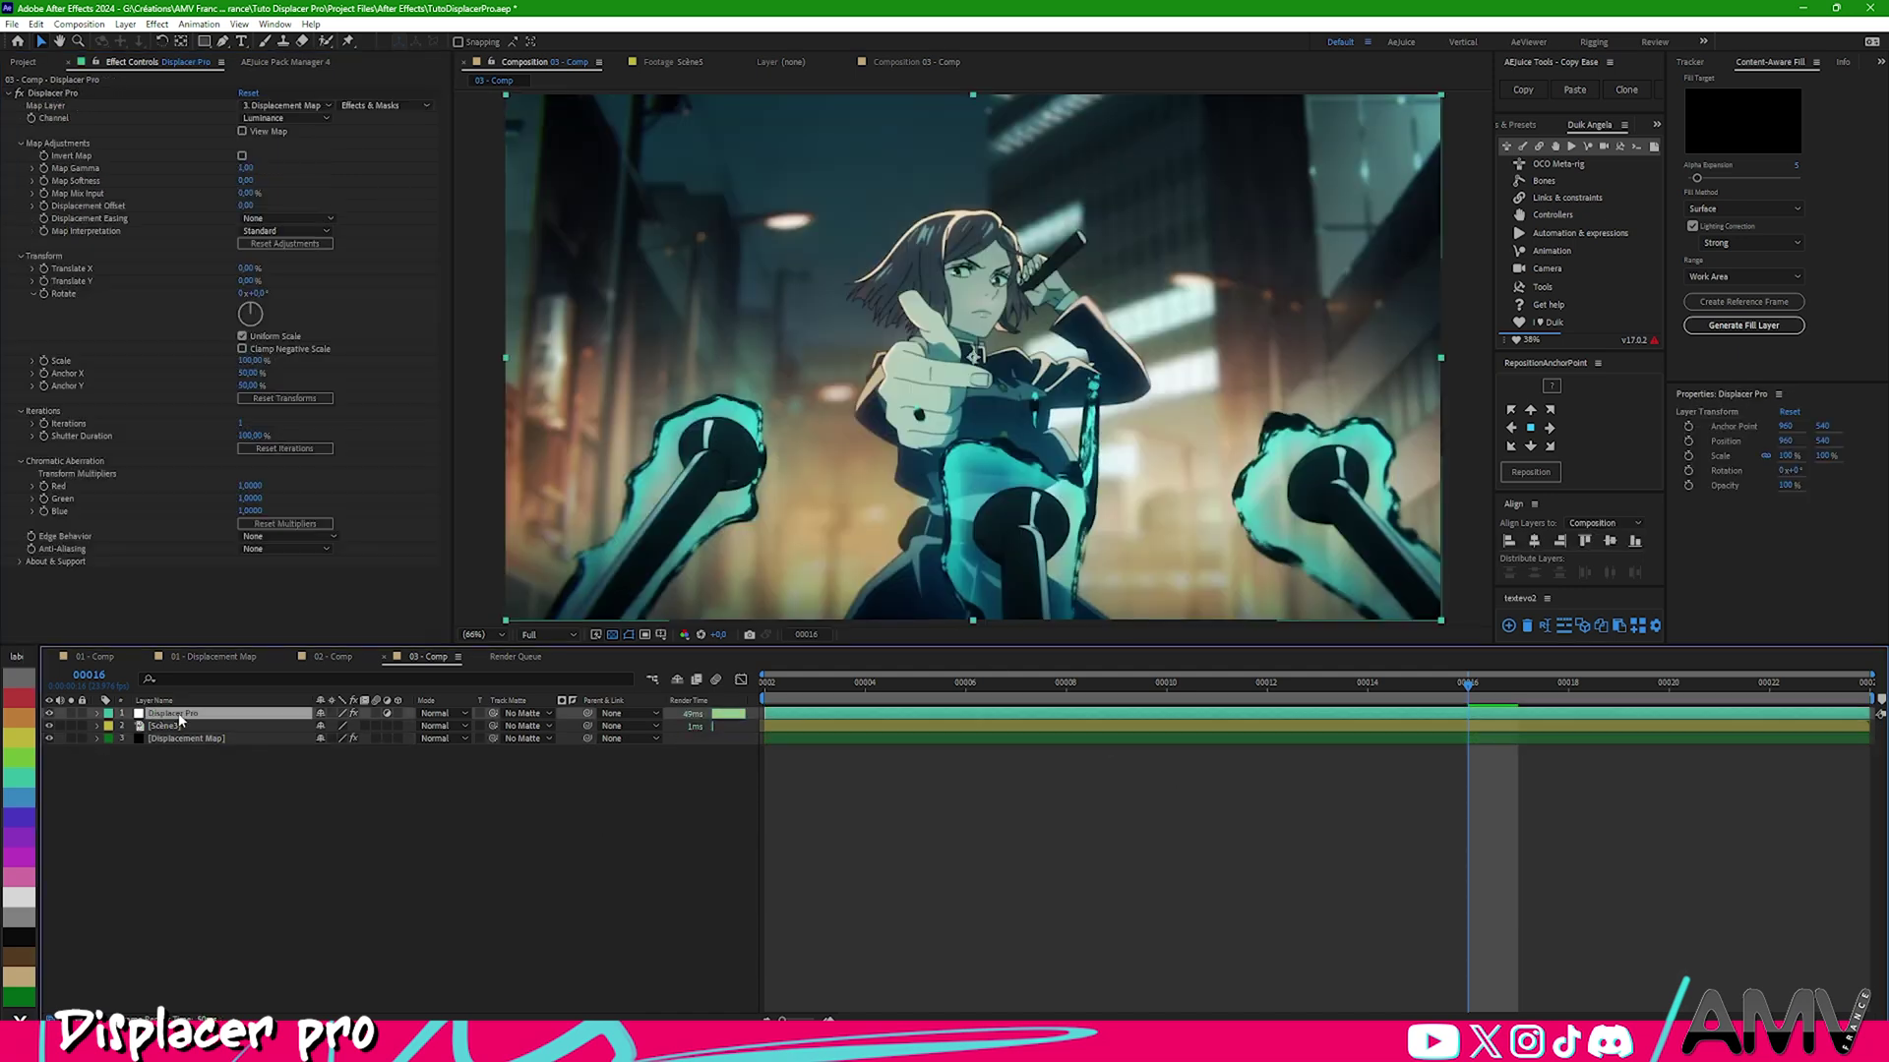
Step: Try a -24° rotation in Displacer Pro, then set Rotate back to 0
{"action": "left_click_drag", "start_coordinate": [256, 293], "coordinate": [213, 274]}
{"action": "left_click", "coordinate": [257, 294]}
{"action": "type", "text": "0"}
{"action": "key", "text": "Return"}
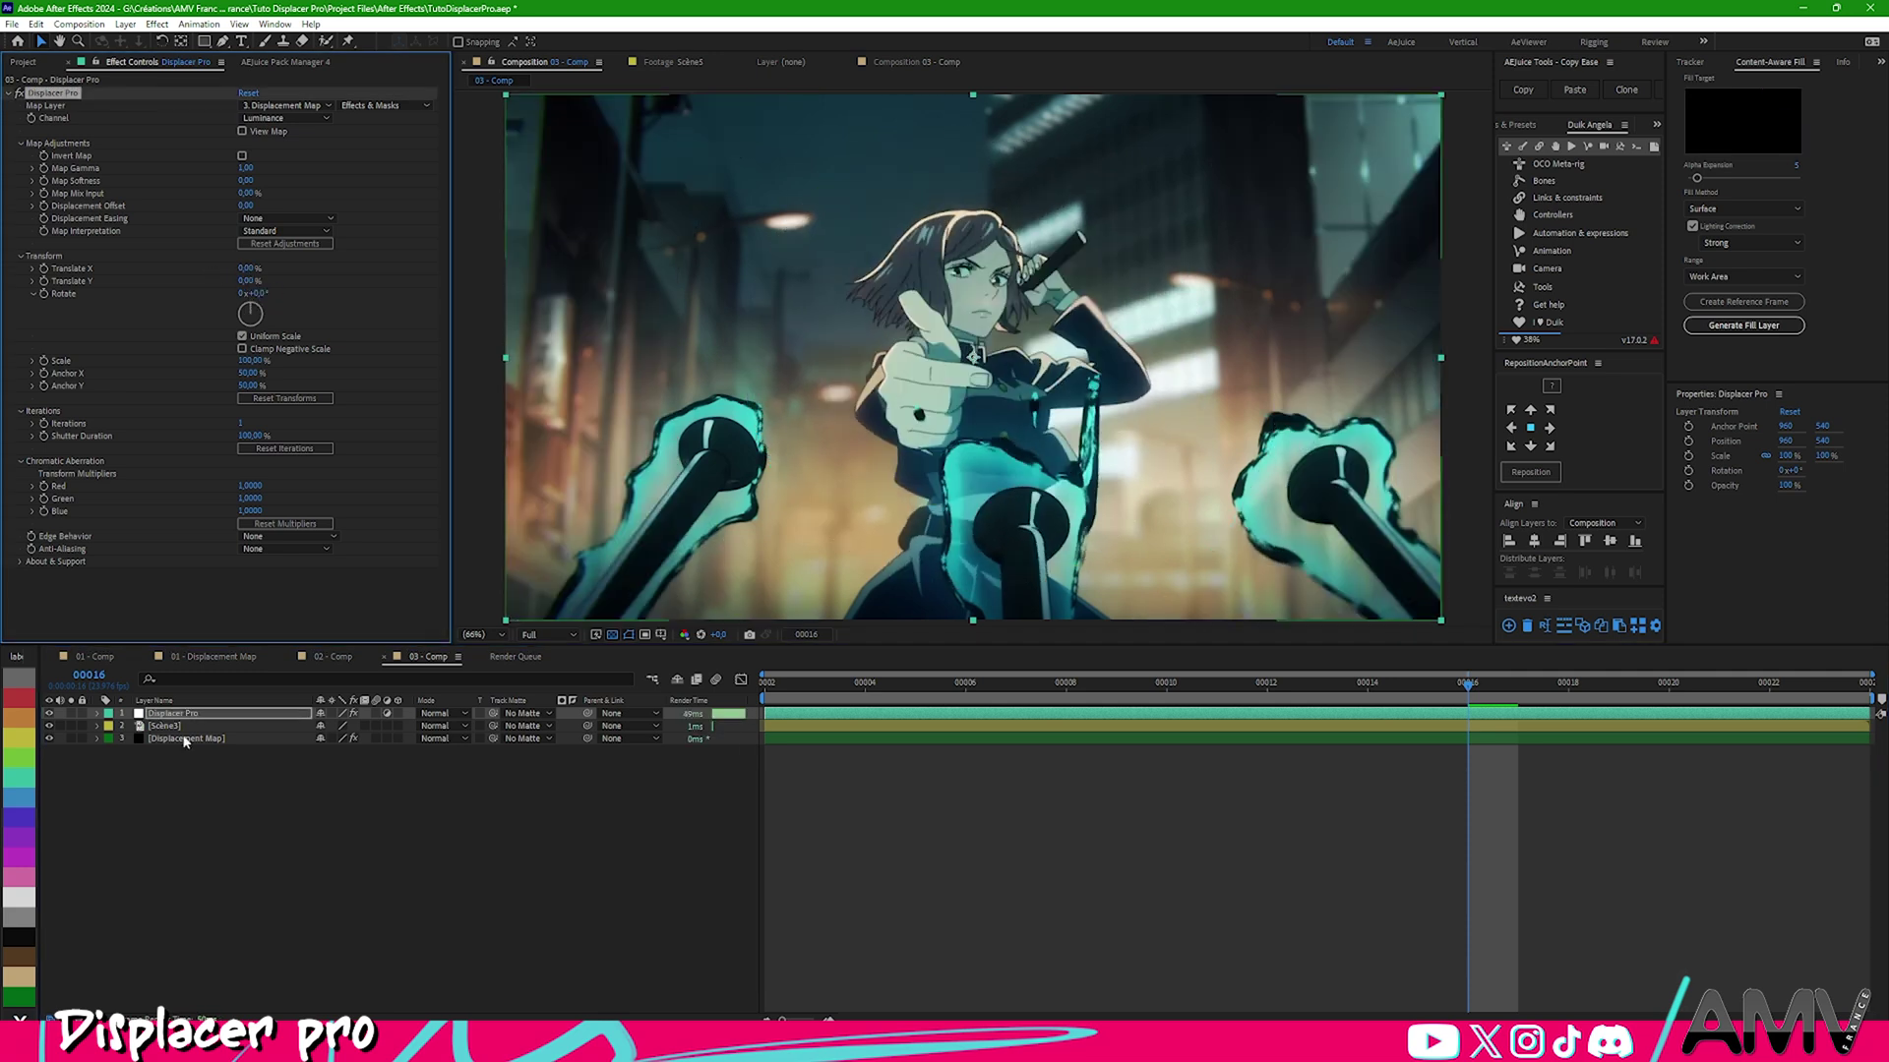
Step: Solo the Displacement Map layer and raise Map Softness to about 33.9
{"action": "left_click", "coordinate": [184, 740]}
{"action": "left_click", "coordinate": [71, 739]}
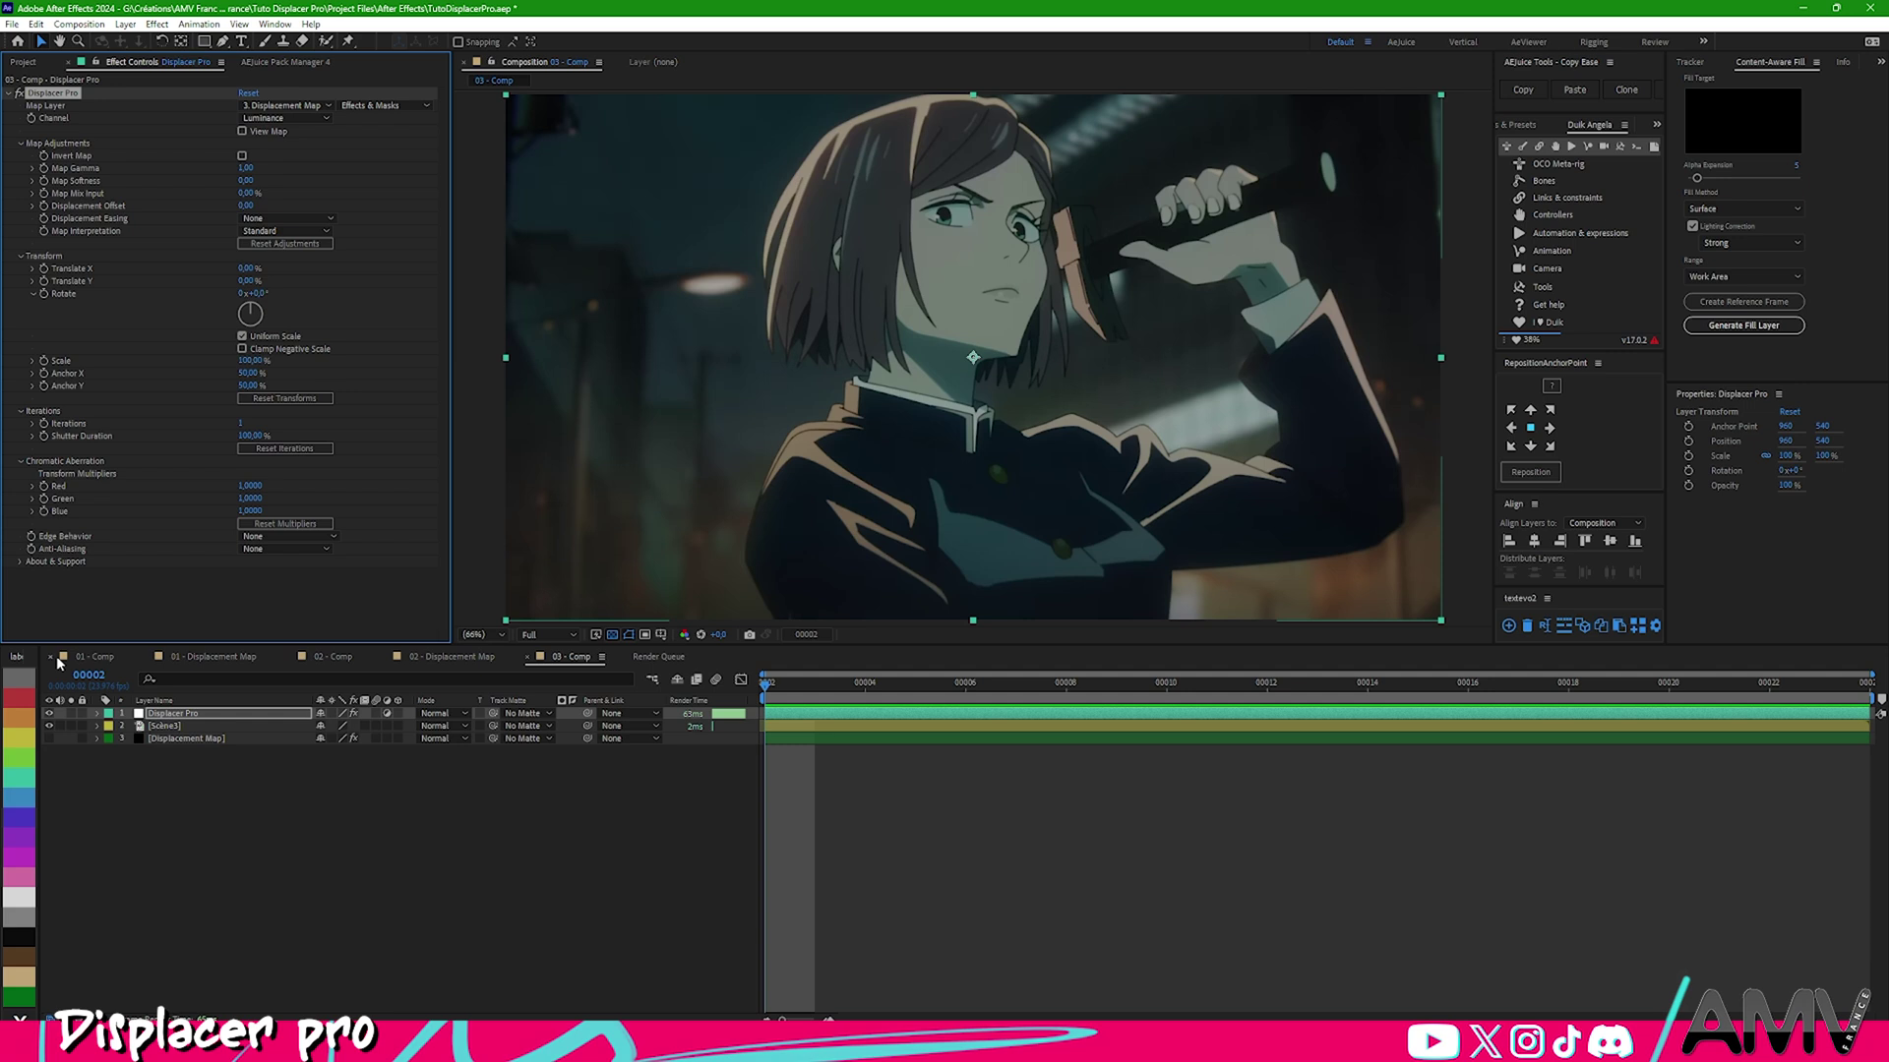
{"action": "left_click", "coordinate": [34, 145]}
{"action": "left_click", "coordinate": [34, 146]}
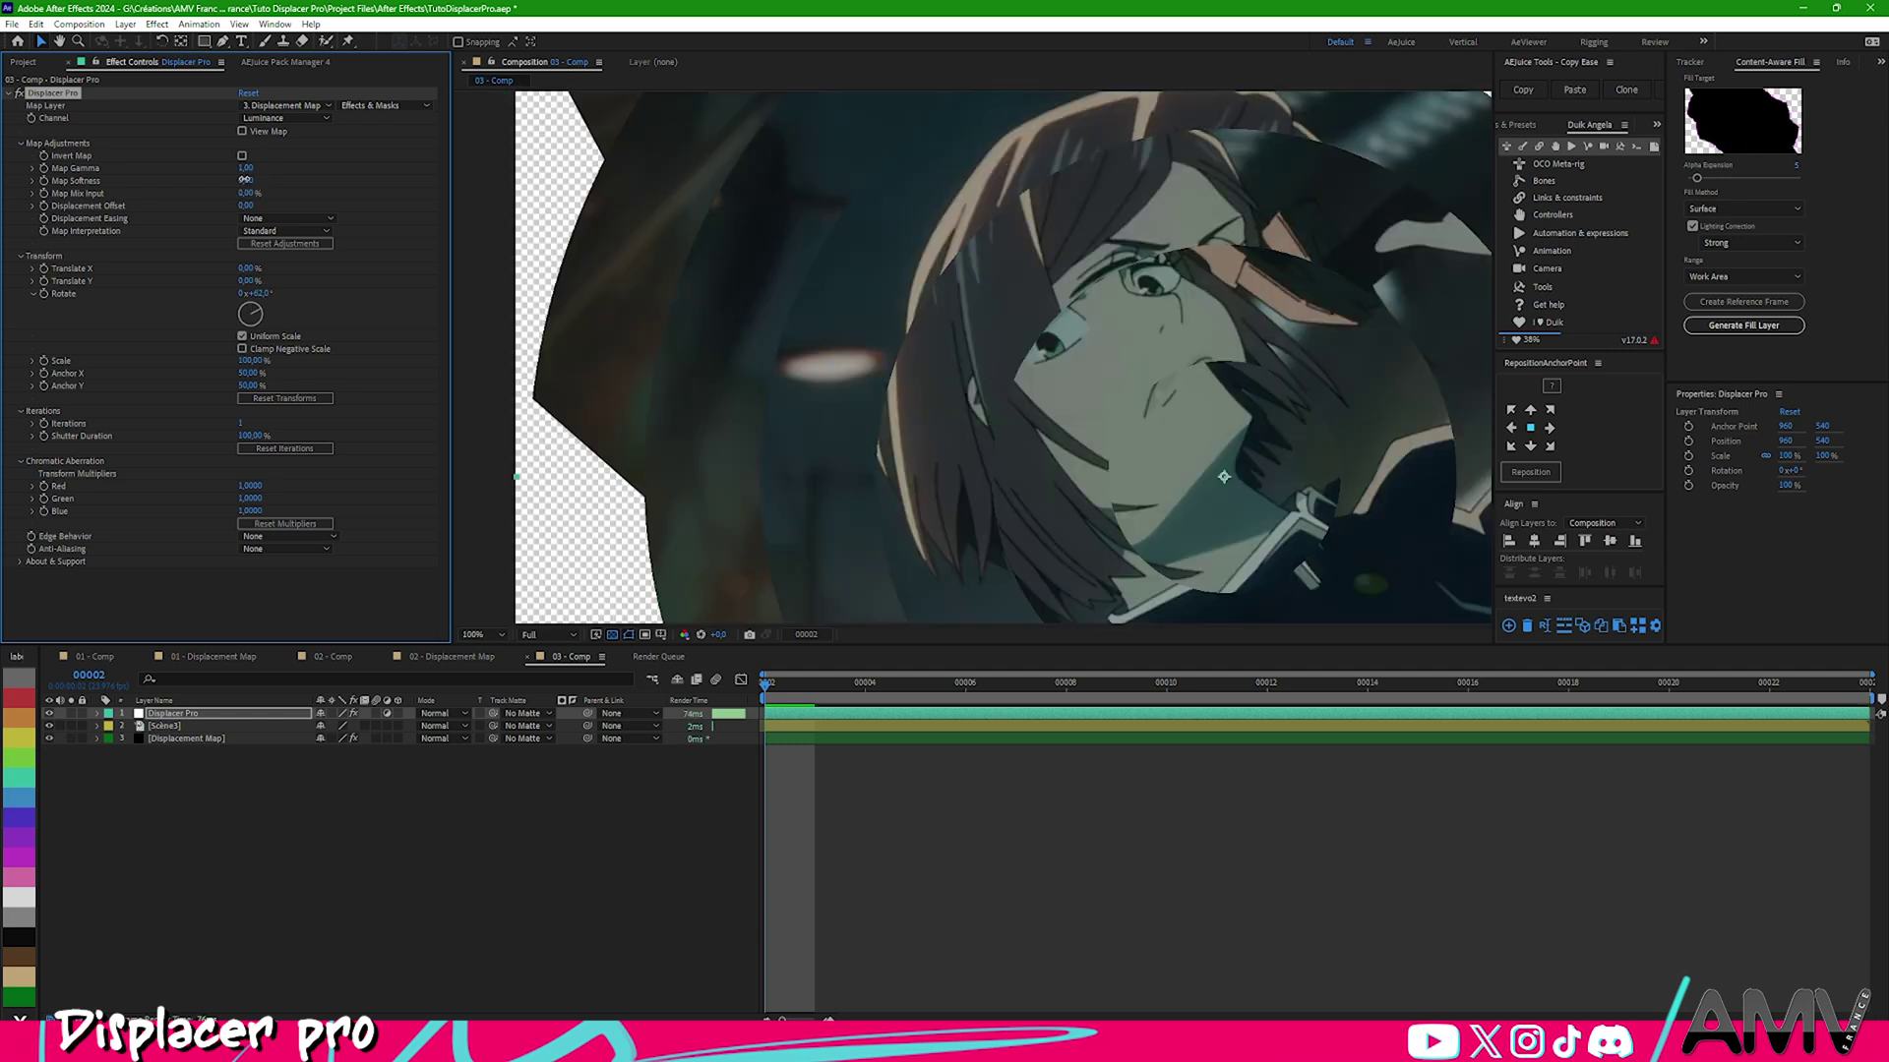
{"action": "left_click_drag", "start_coordinate": [281, 176], "coordinate": [561, 177]}
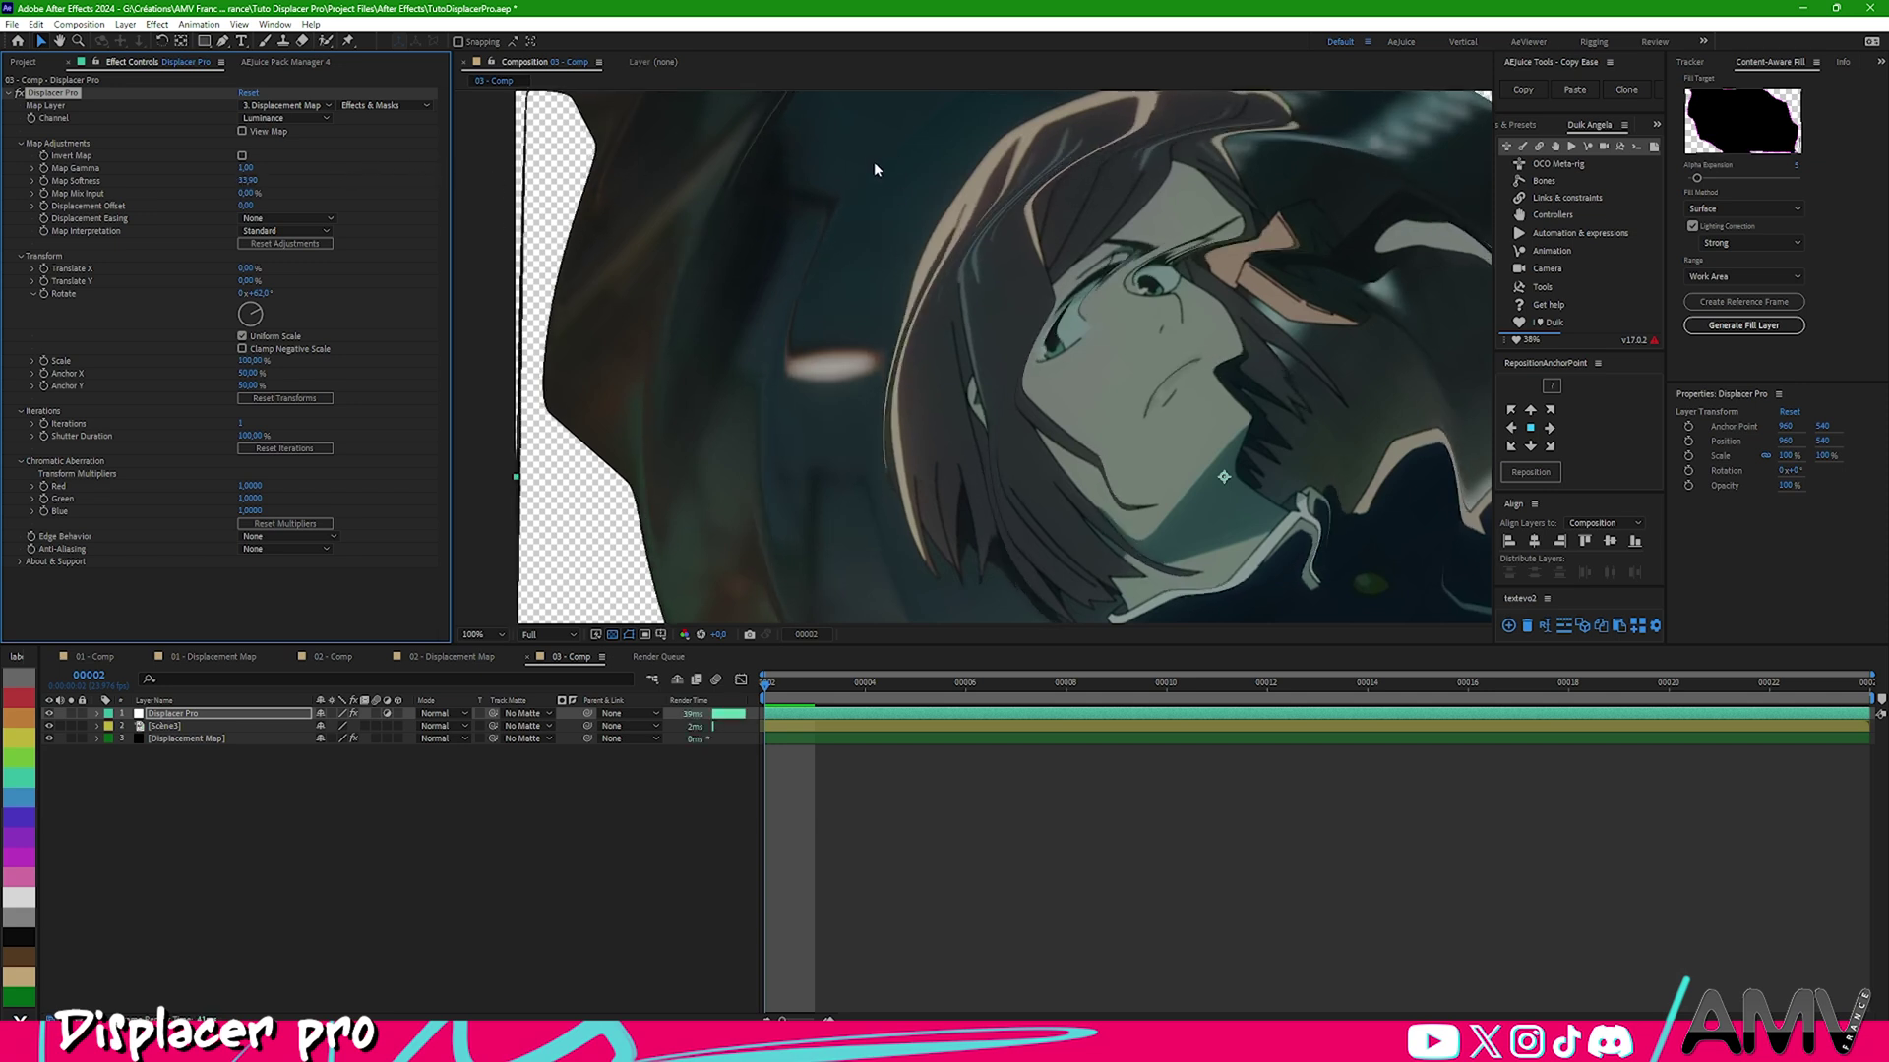
Step: Reset Map Softness to 0 and try blending the image into the map
{"action": "left_click", "coordinate": [242, 132]}
{"action": "left_click", "coordinate": [303, 242]}
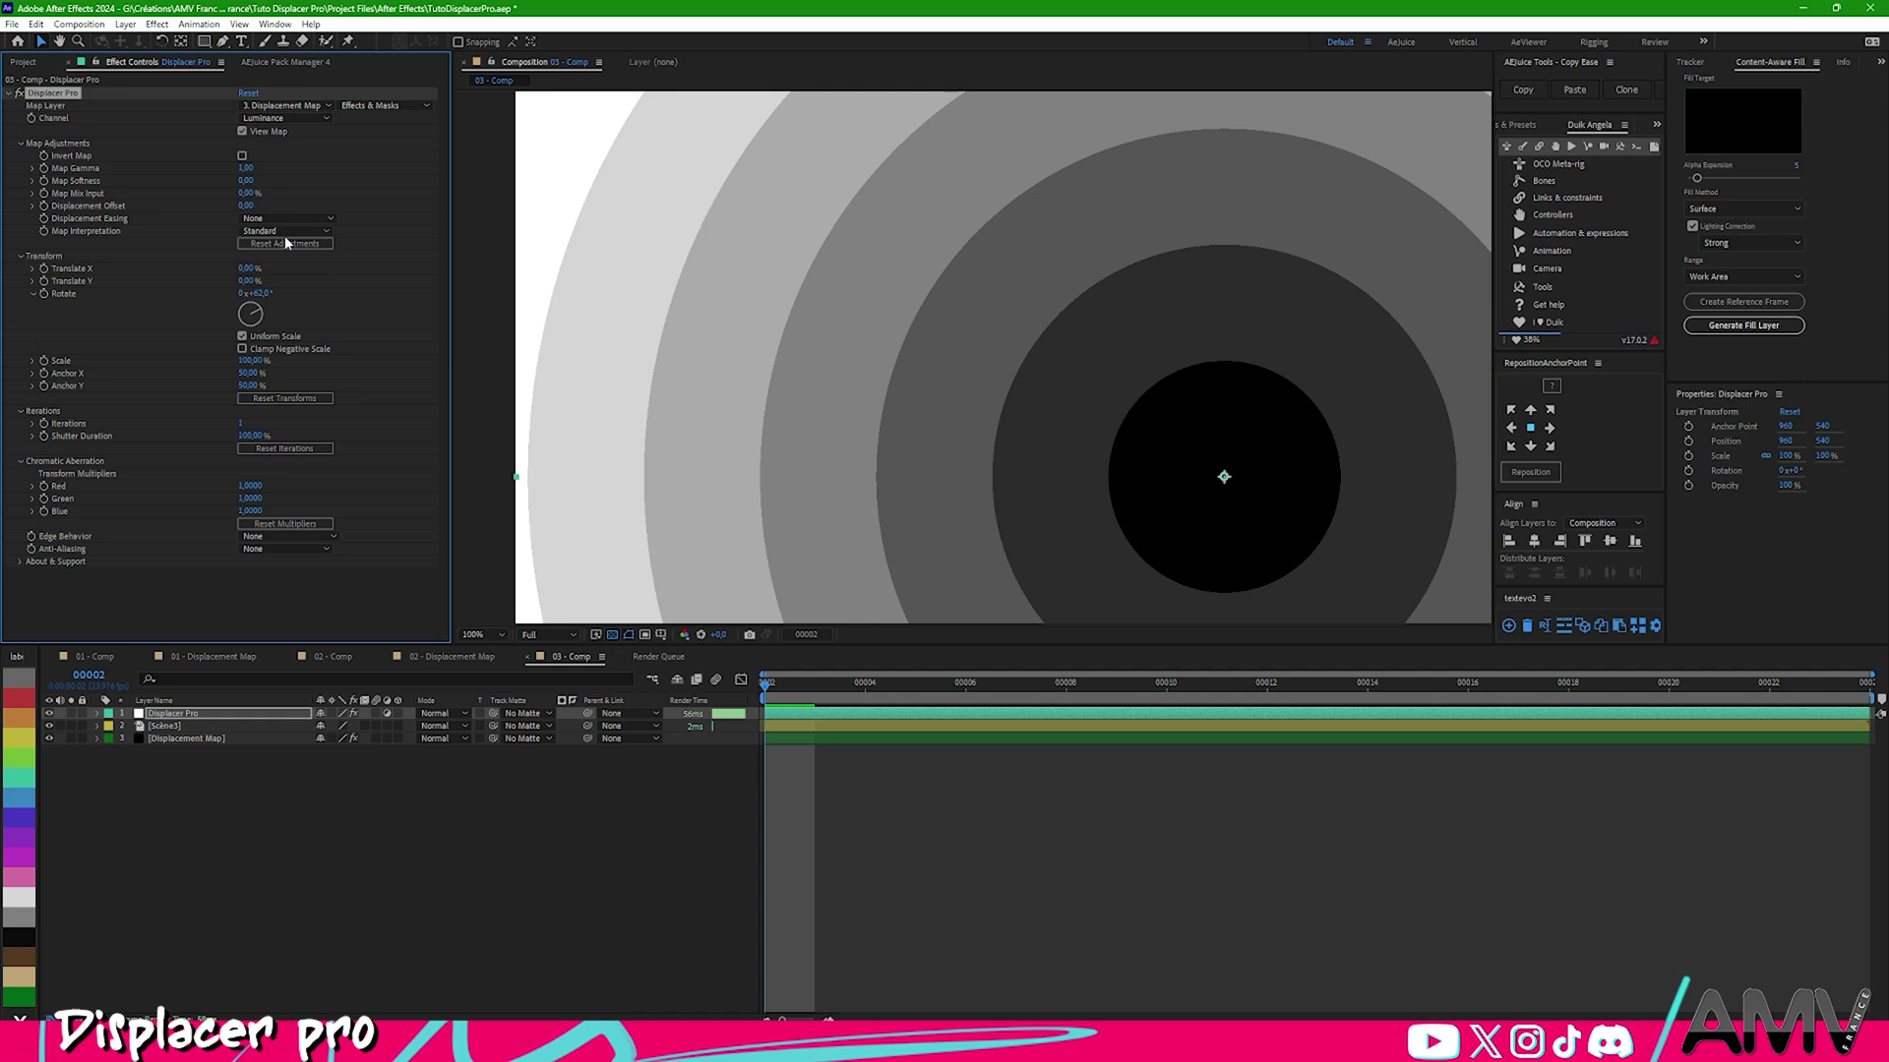
{"action": "left_click", "coordinate": [242, 132]}
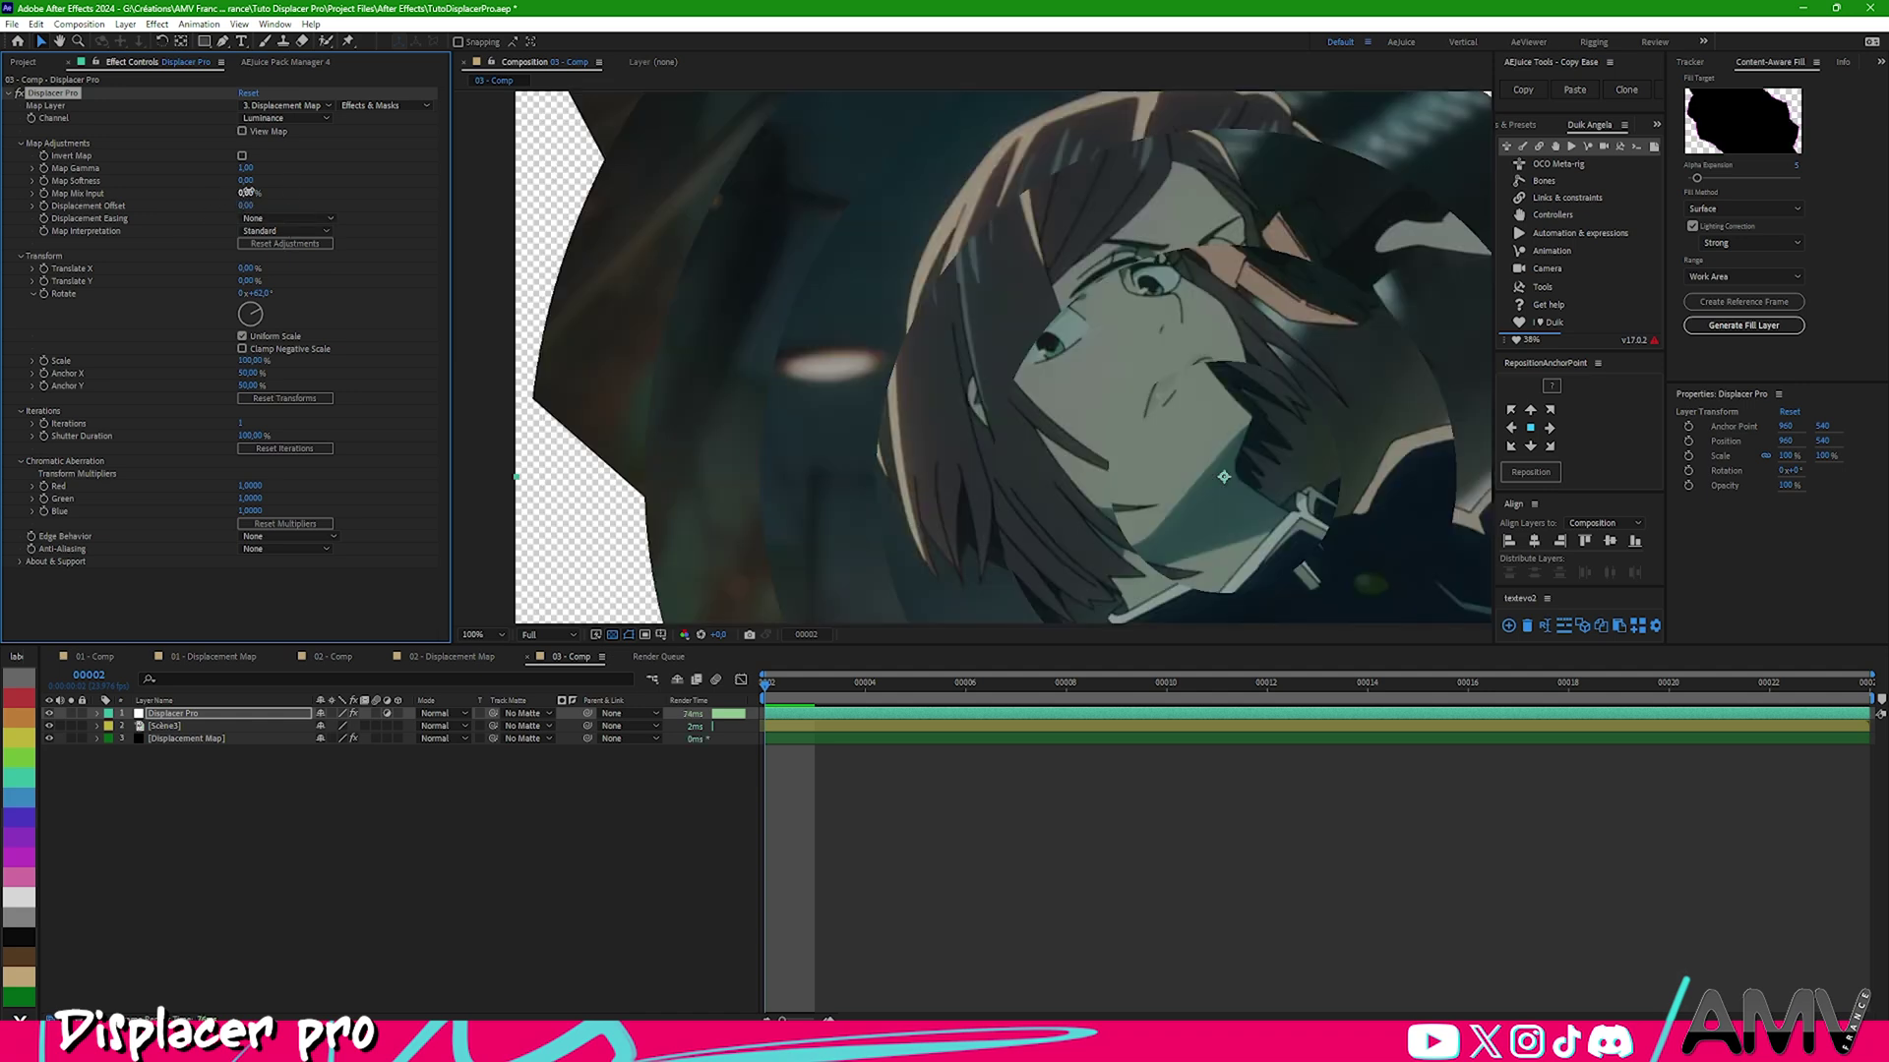
{"action": "left_click_drag", "start_coordinate": [251, 190], "coordinate": [348, 209]}
{"action": "left_click", "coordinate": [242, 131]}
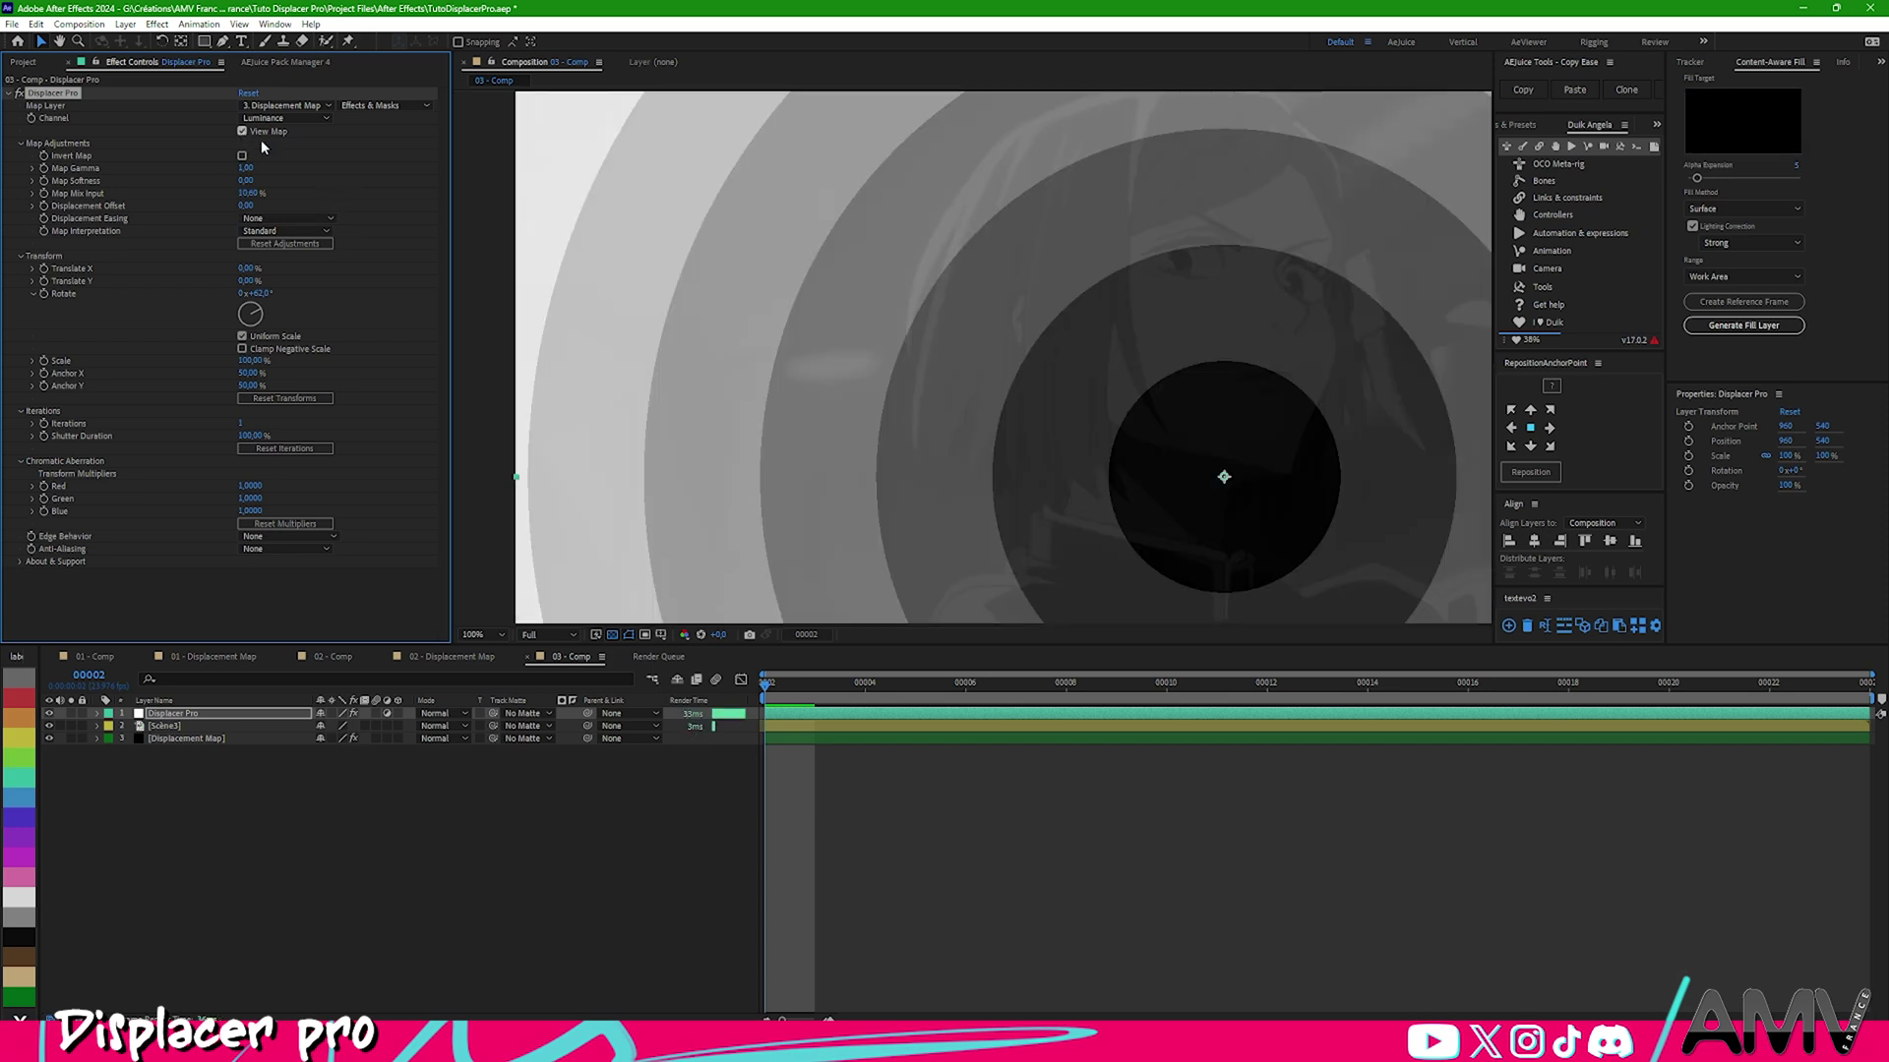
Step: Set Map Mix Input to 50%, nudge Displacement Offset, and keep Displacement Easing at None
{"action": "key", "text": "shift+slash"}
{"action": "left_click", "coordinate": [254, 194]}
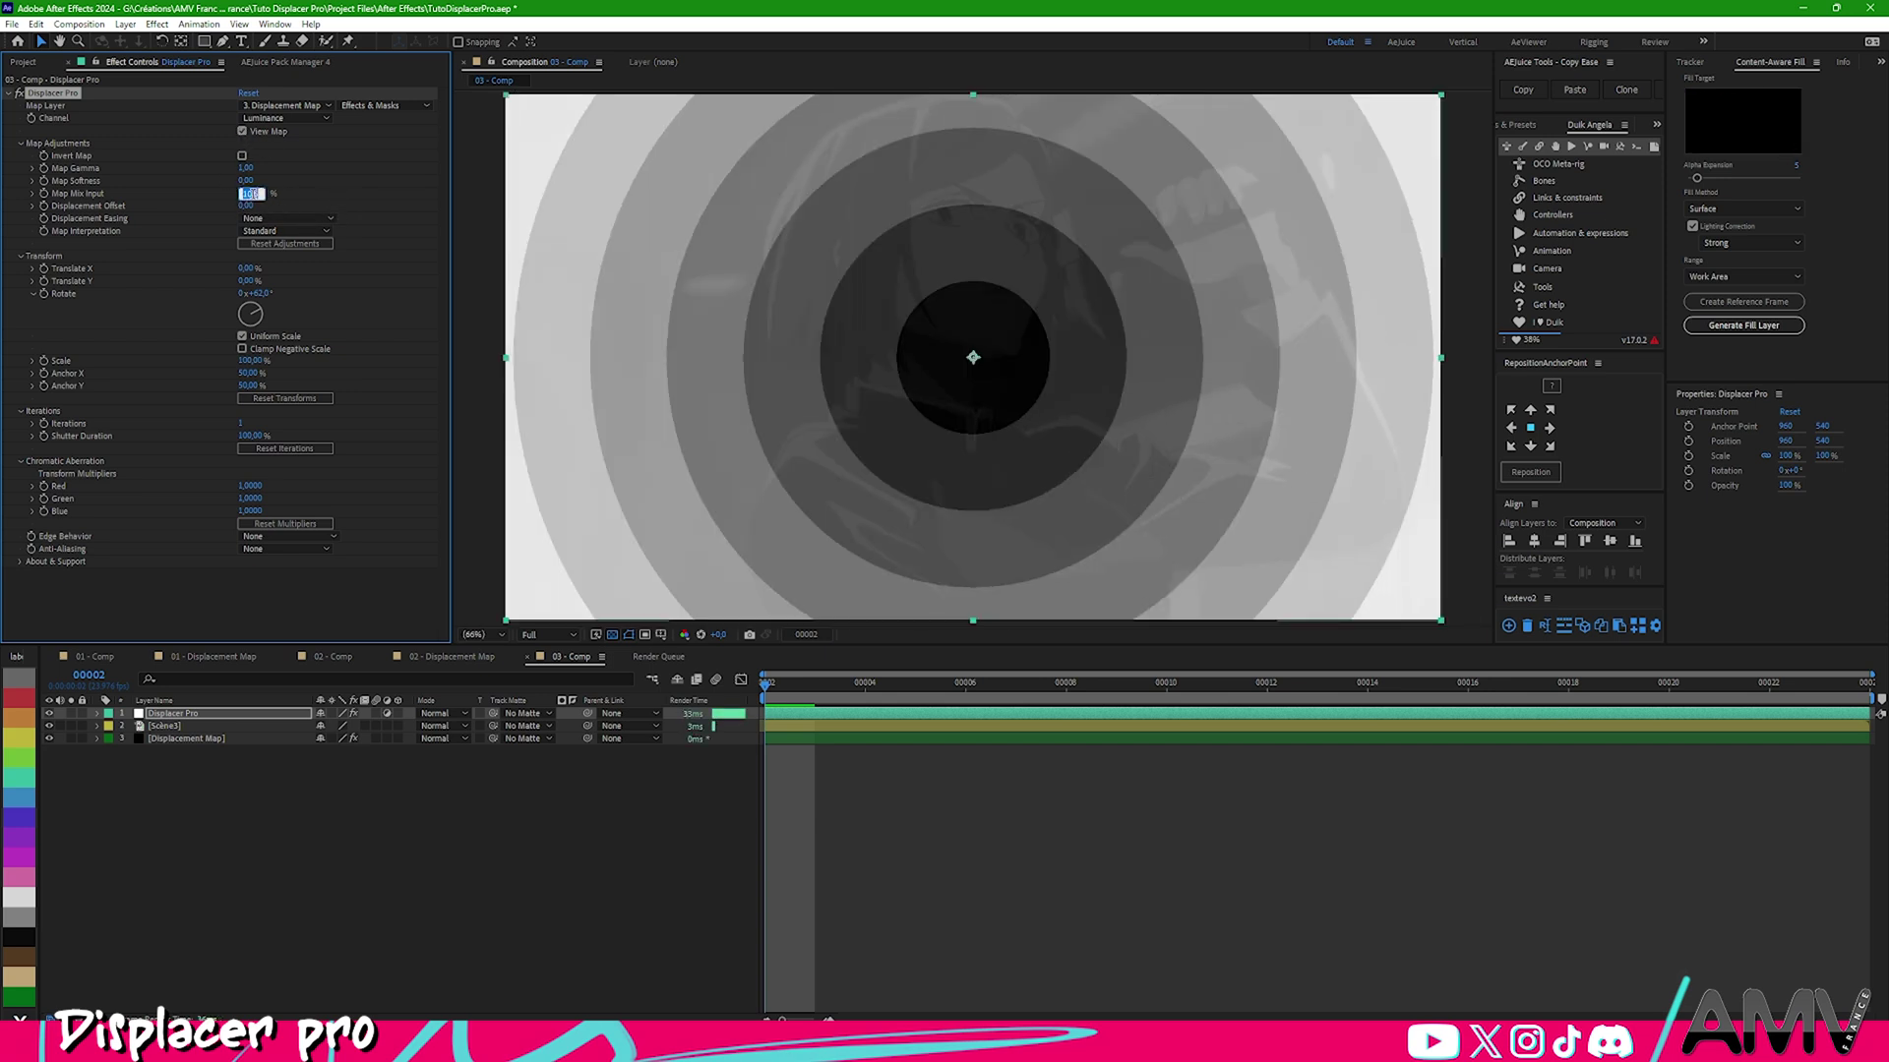
{"action": "type", "text": "50"}
{"action": "key", "text": "Return"}
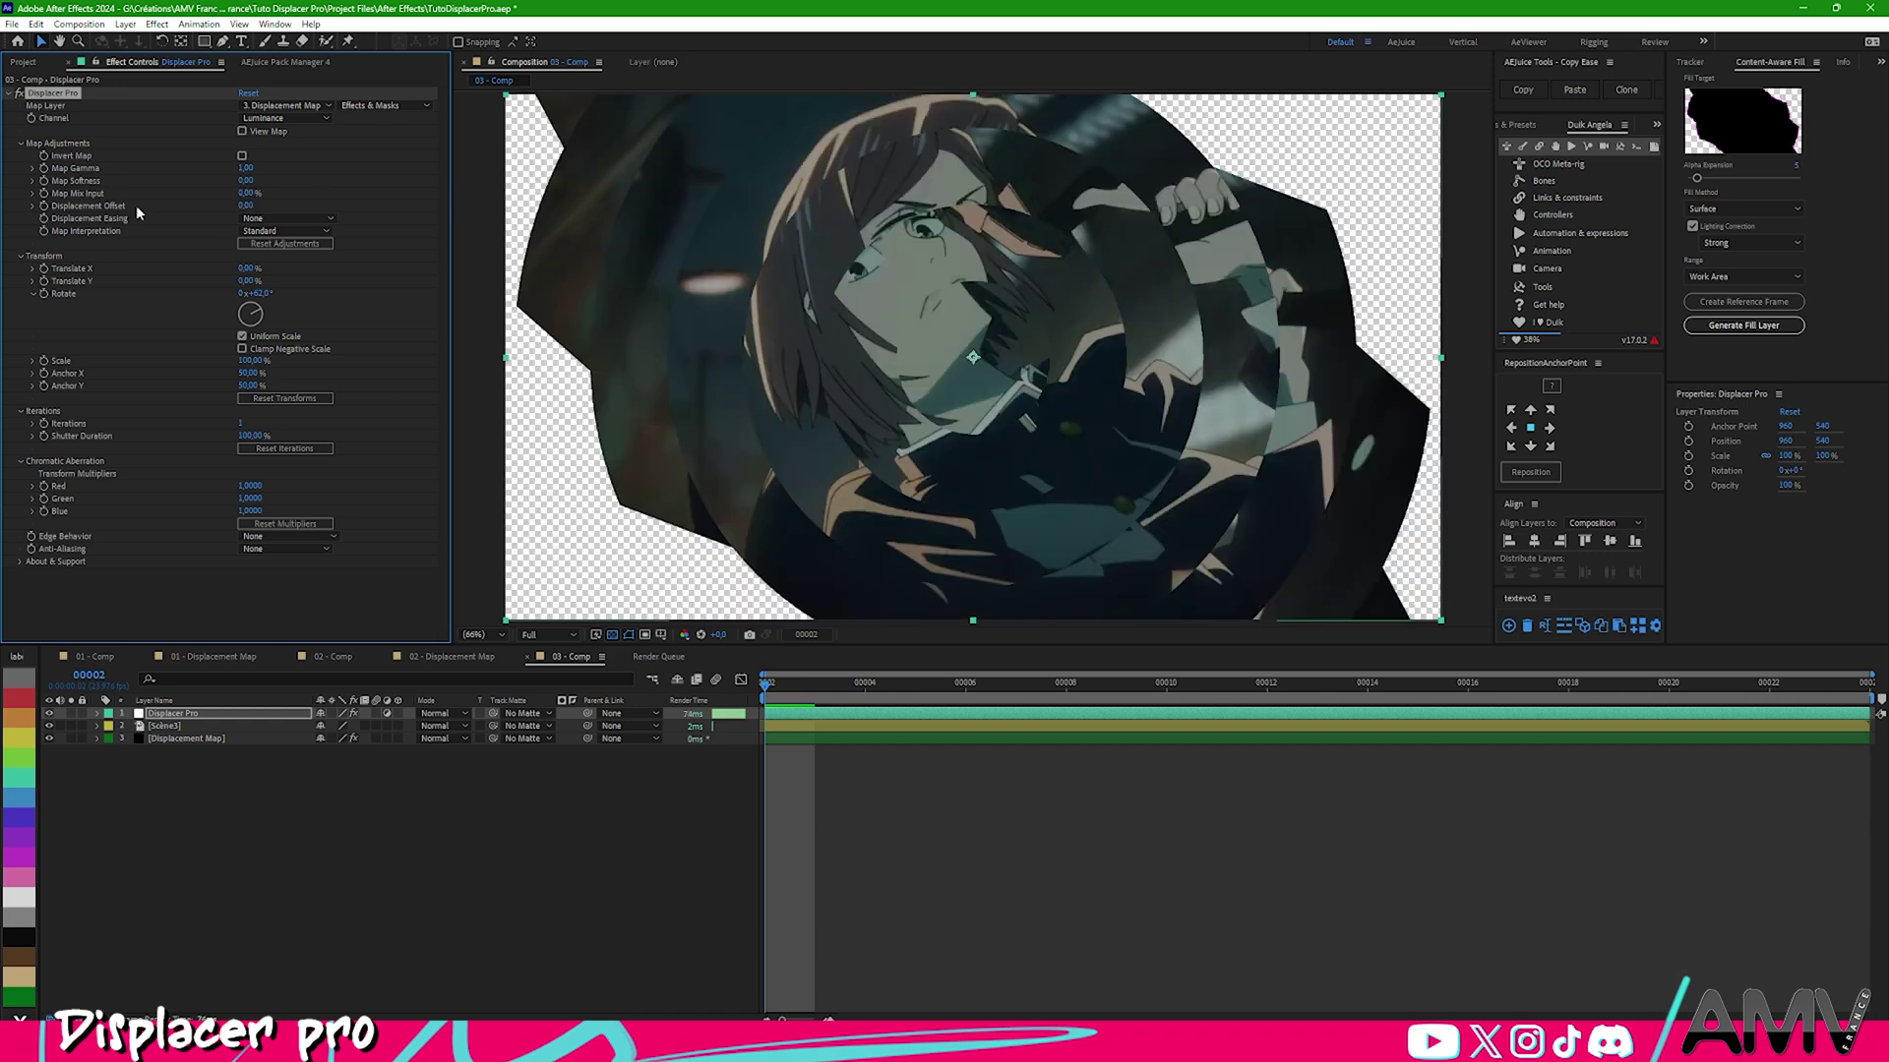
{"action": "left_click_drag", "start_coordinate": [251, 207], "coordinate": [248, 208]}
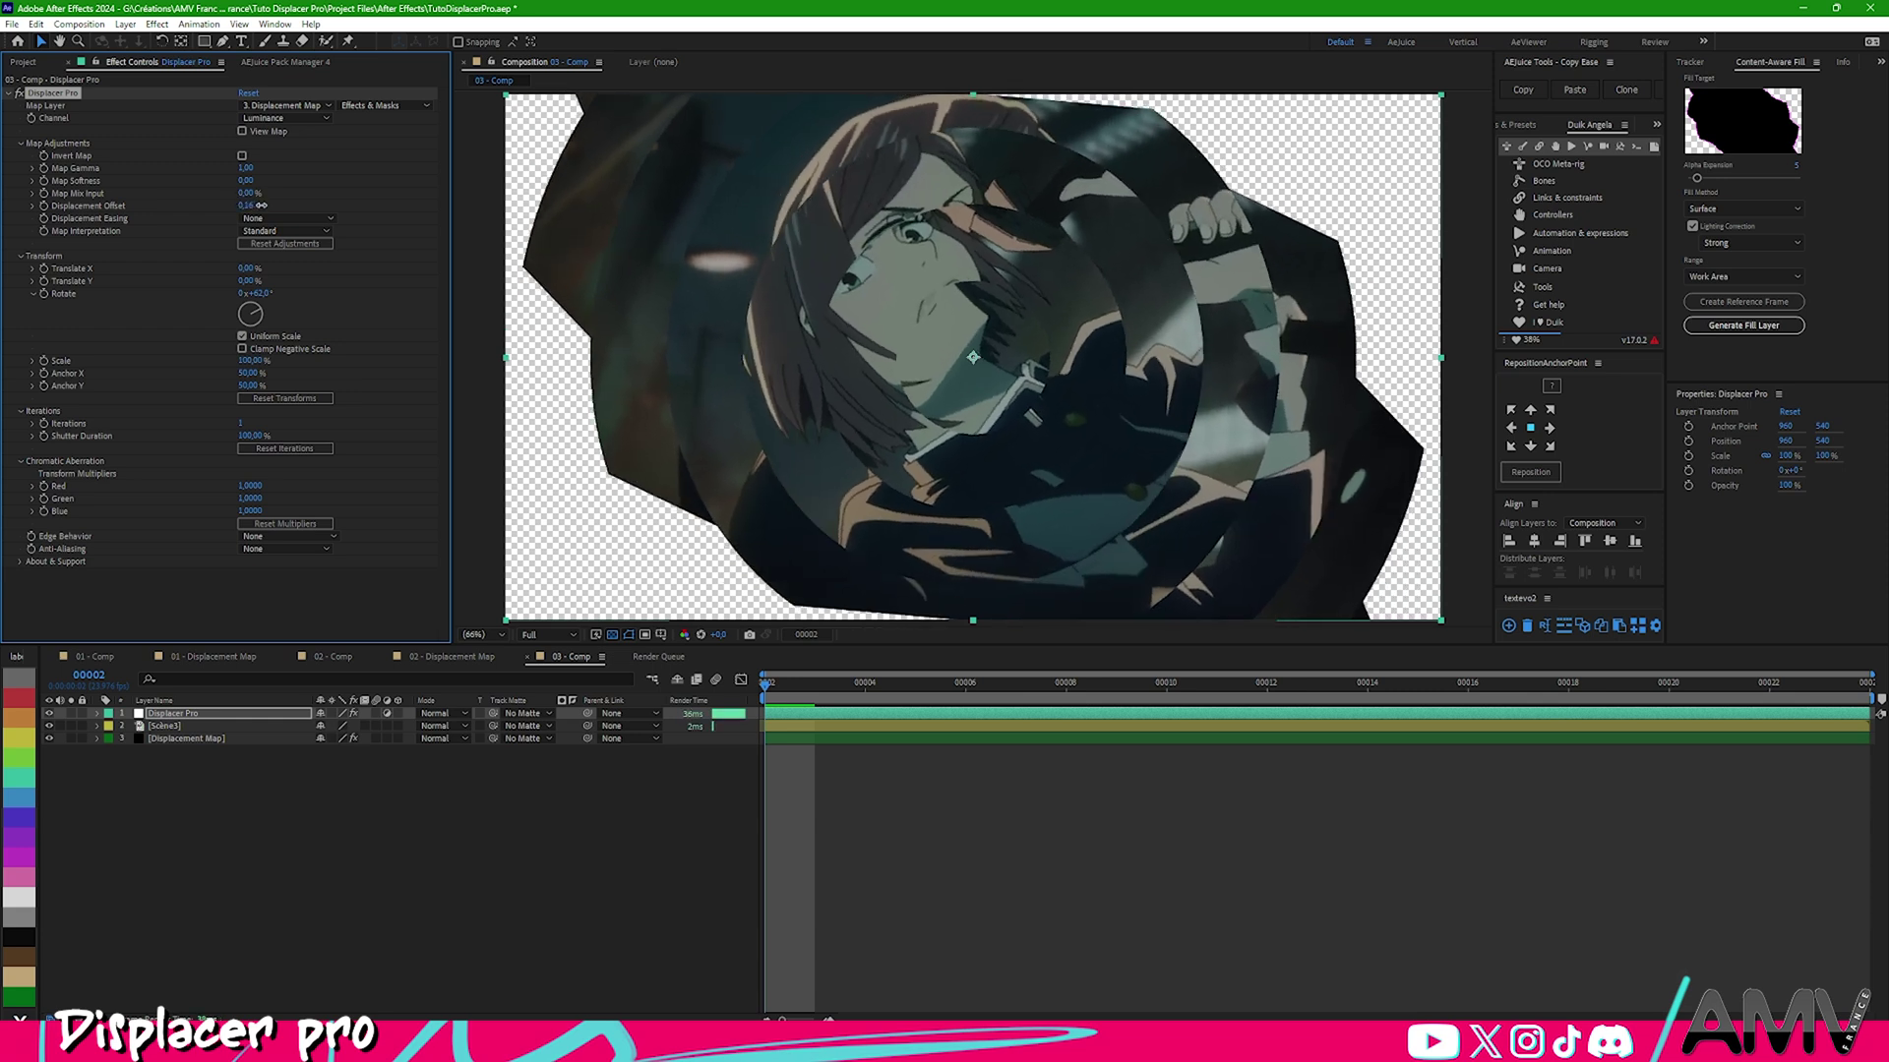
{"action": "left_click", "coordinate": [285, 218]}
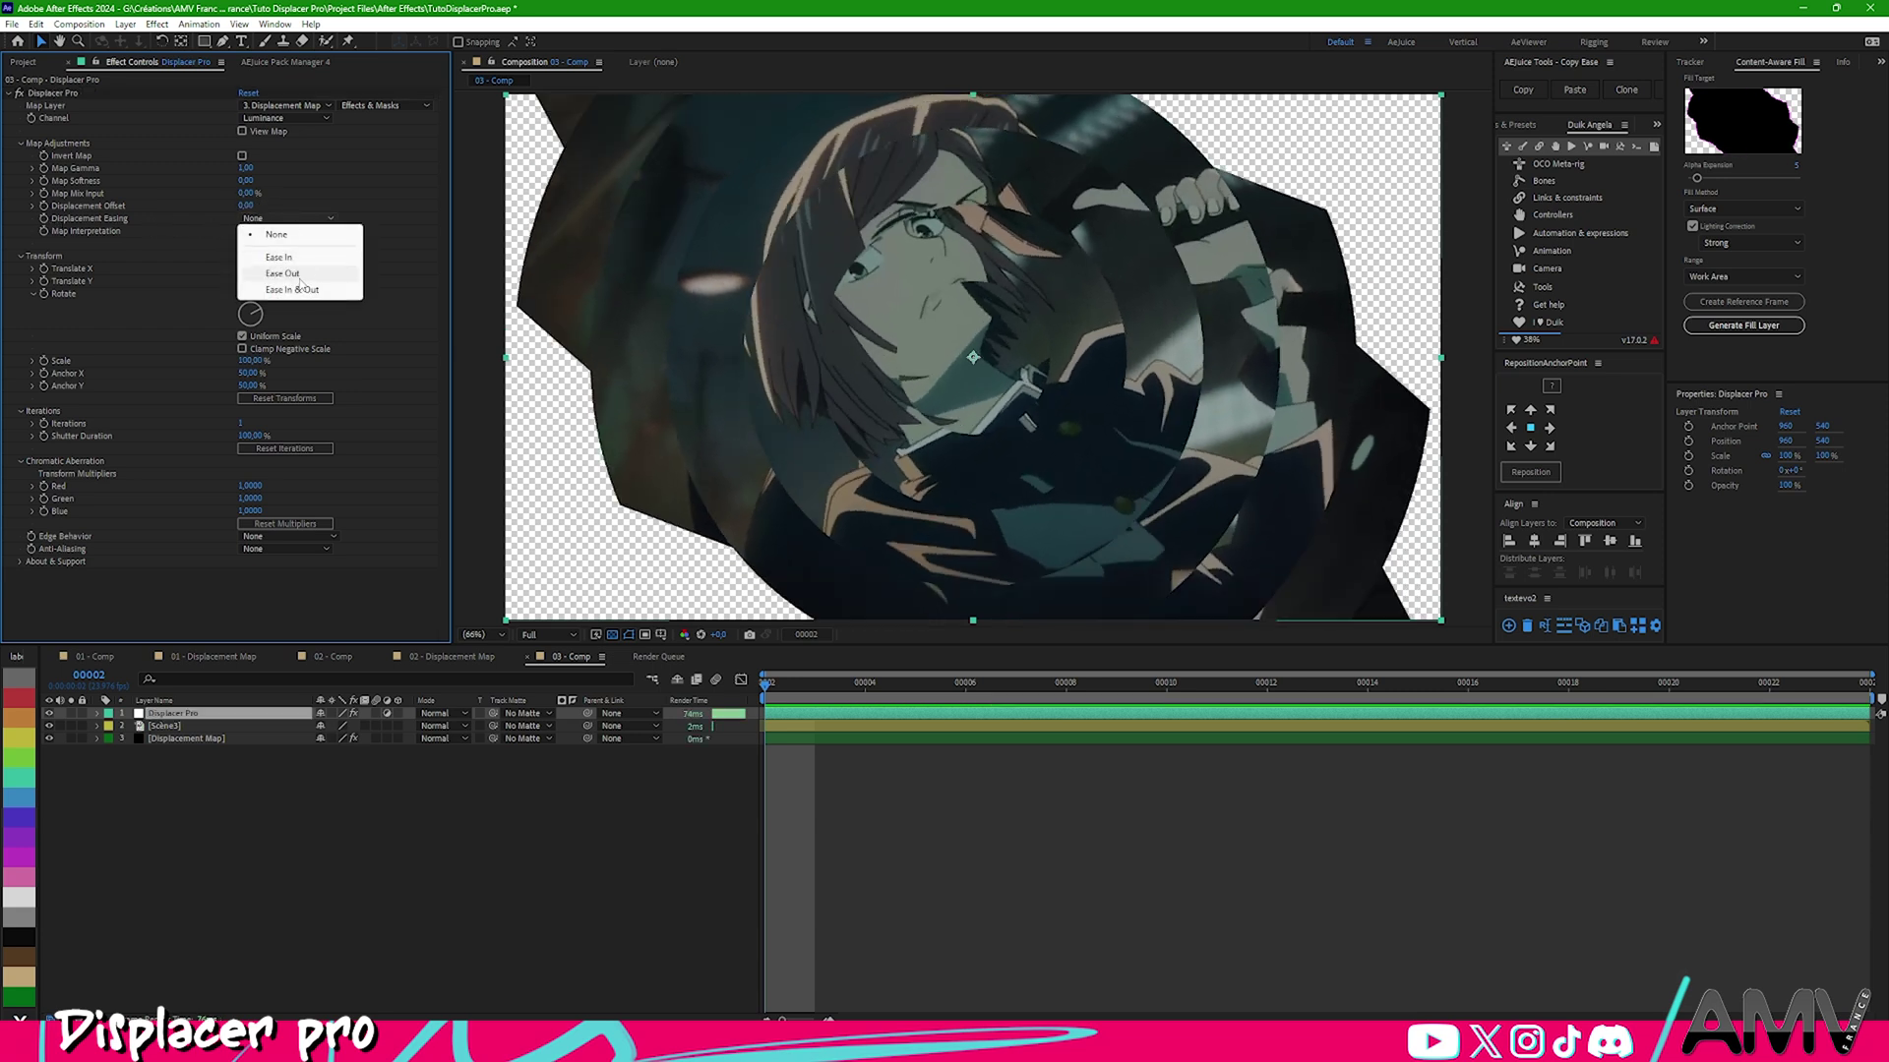
{"action": "left_click", "coordinate": [174, 223]}
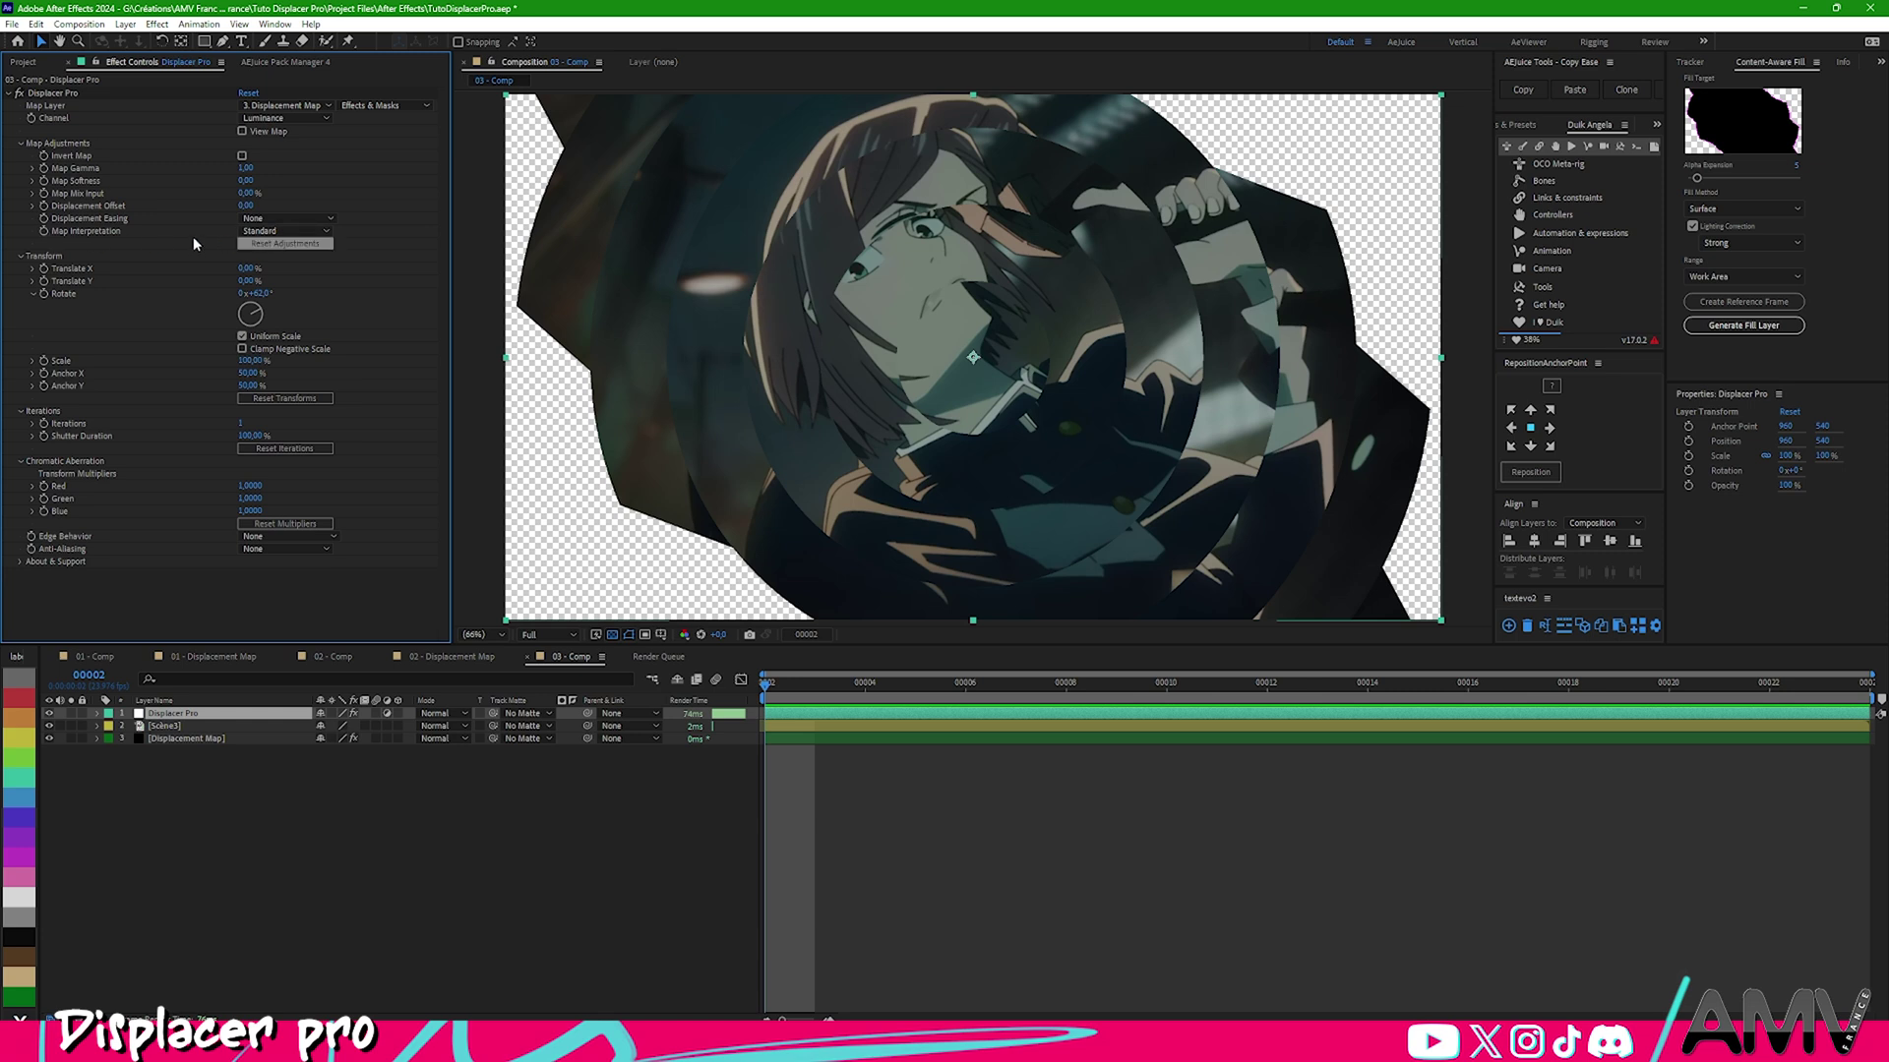
Step: Preview the displacement map and look through Map Interpretation options, keeping Standard
{"action": "right_click", "coordinate": [977, 342]}
{"action": "left_click", "coordinate": [891, 400]}
{"action": "left_click", "coordinate": [242, 132]}
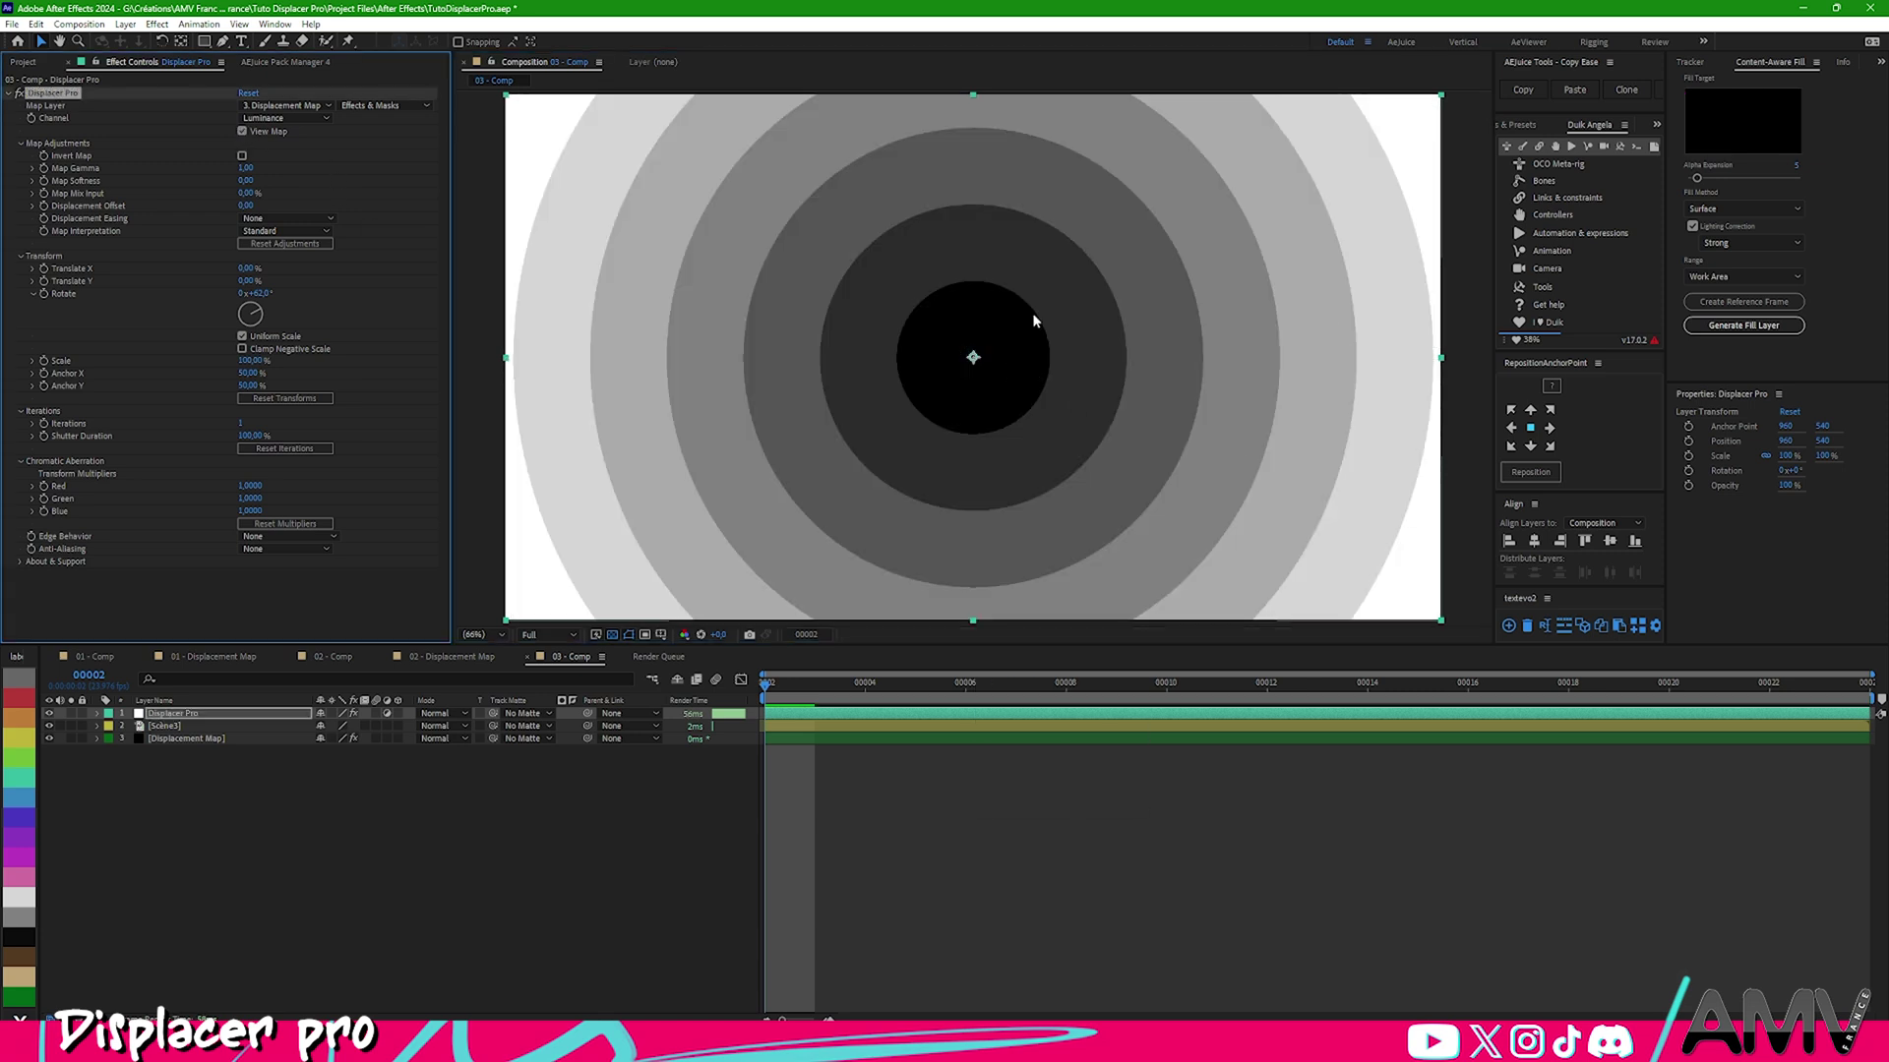
{"action": "left_click", "coordinate": [275, 230]}
{"action": "left_click", "coordinate": [167, 238]}
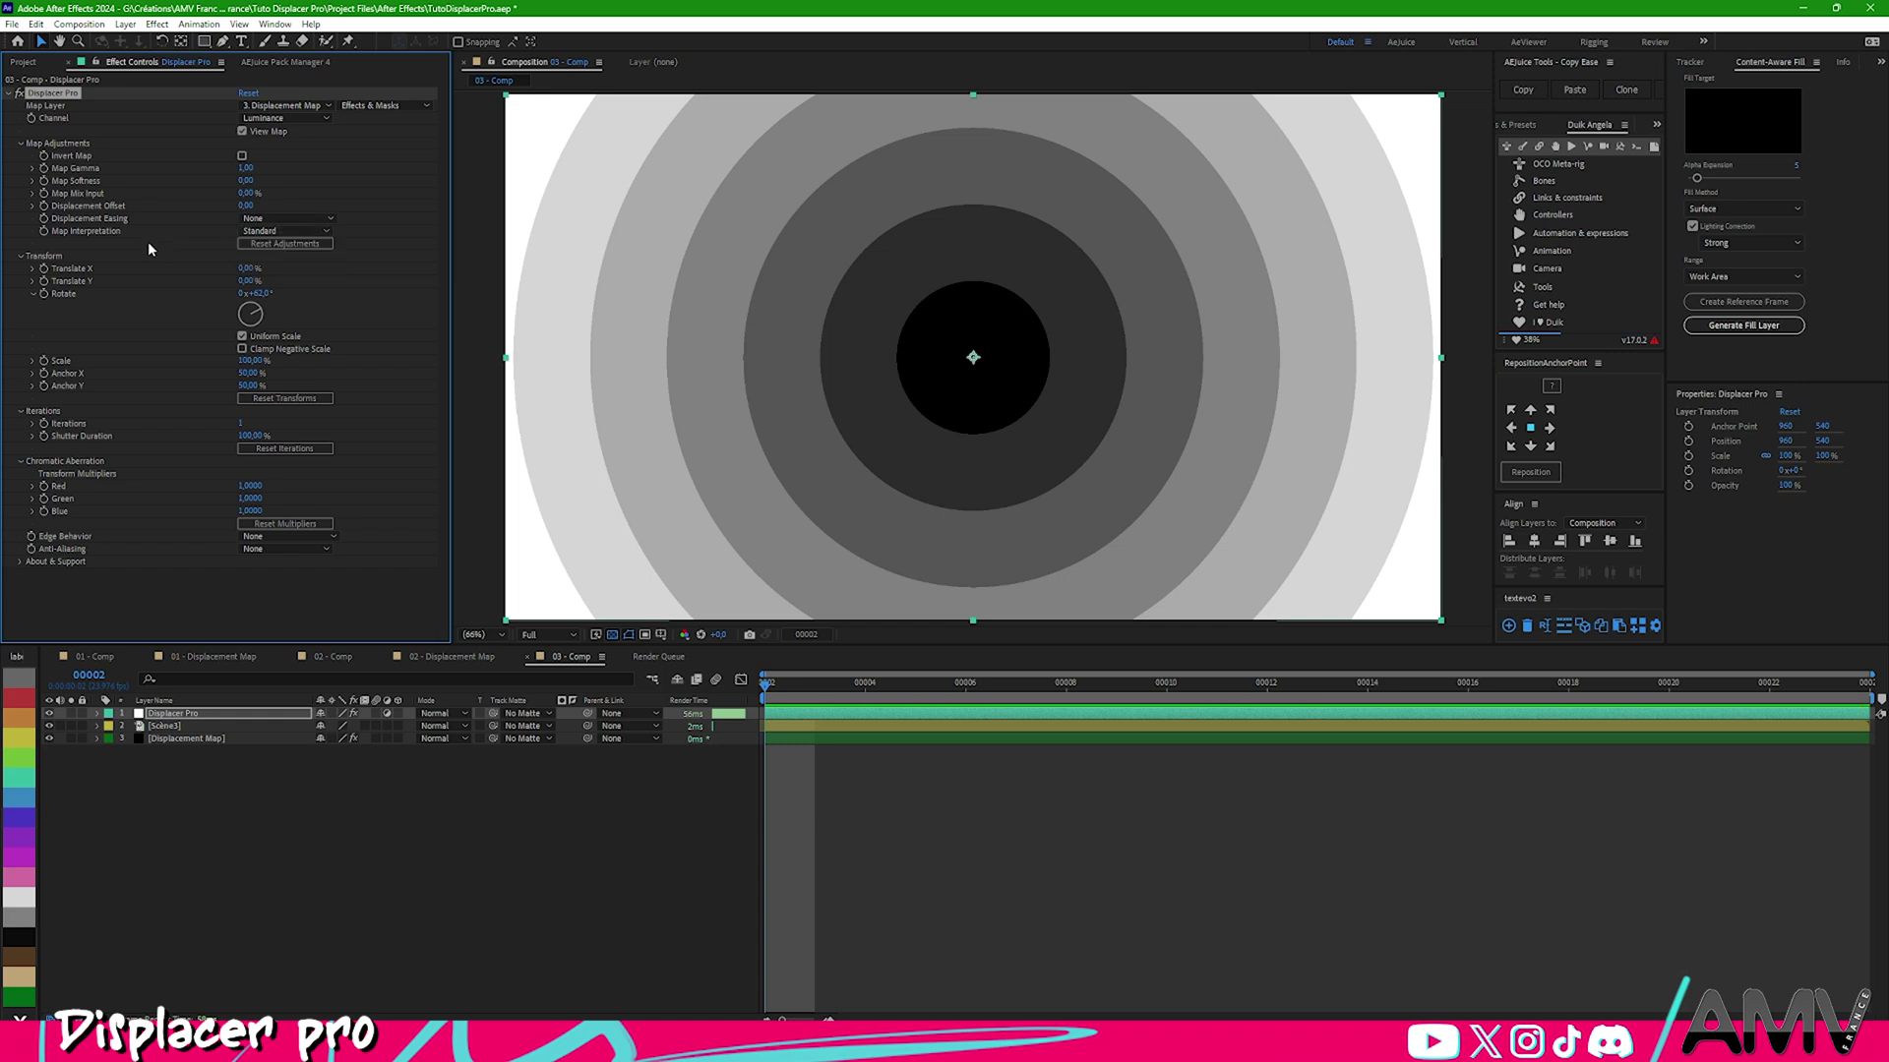
{"action": "left_click", "coordinate": [280, 230]}
{"action": "left_click", "coordinate": [271, 236]}
Step: Switch Map Interpretation between Legacy and Standard, ending on Legacy, then solo TV_Damage
{"action": "left_click", "coordinate": [265, 228]}
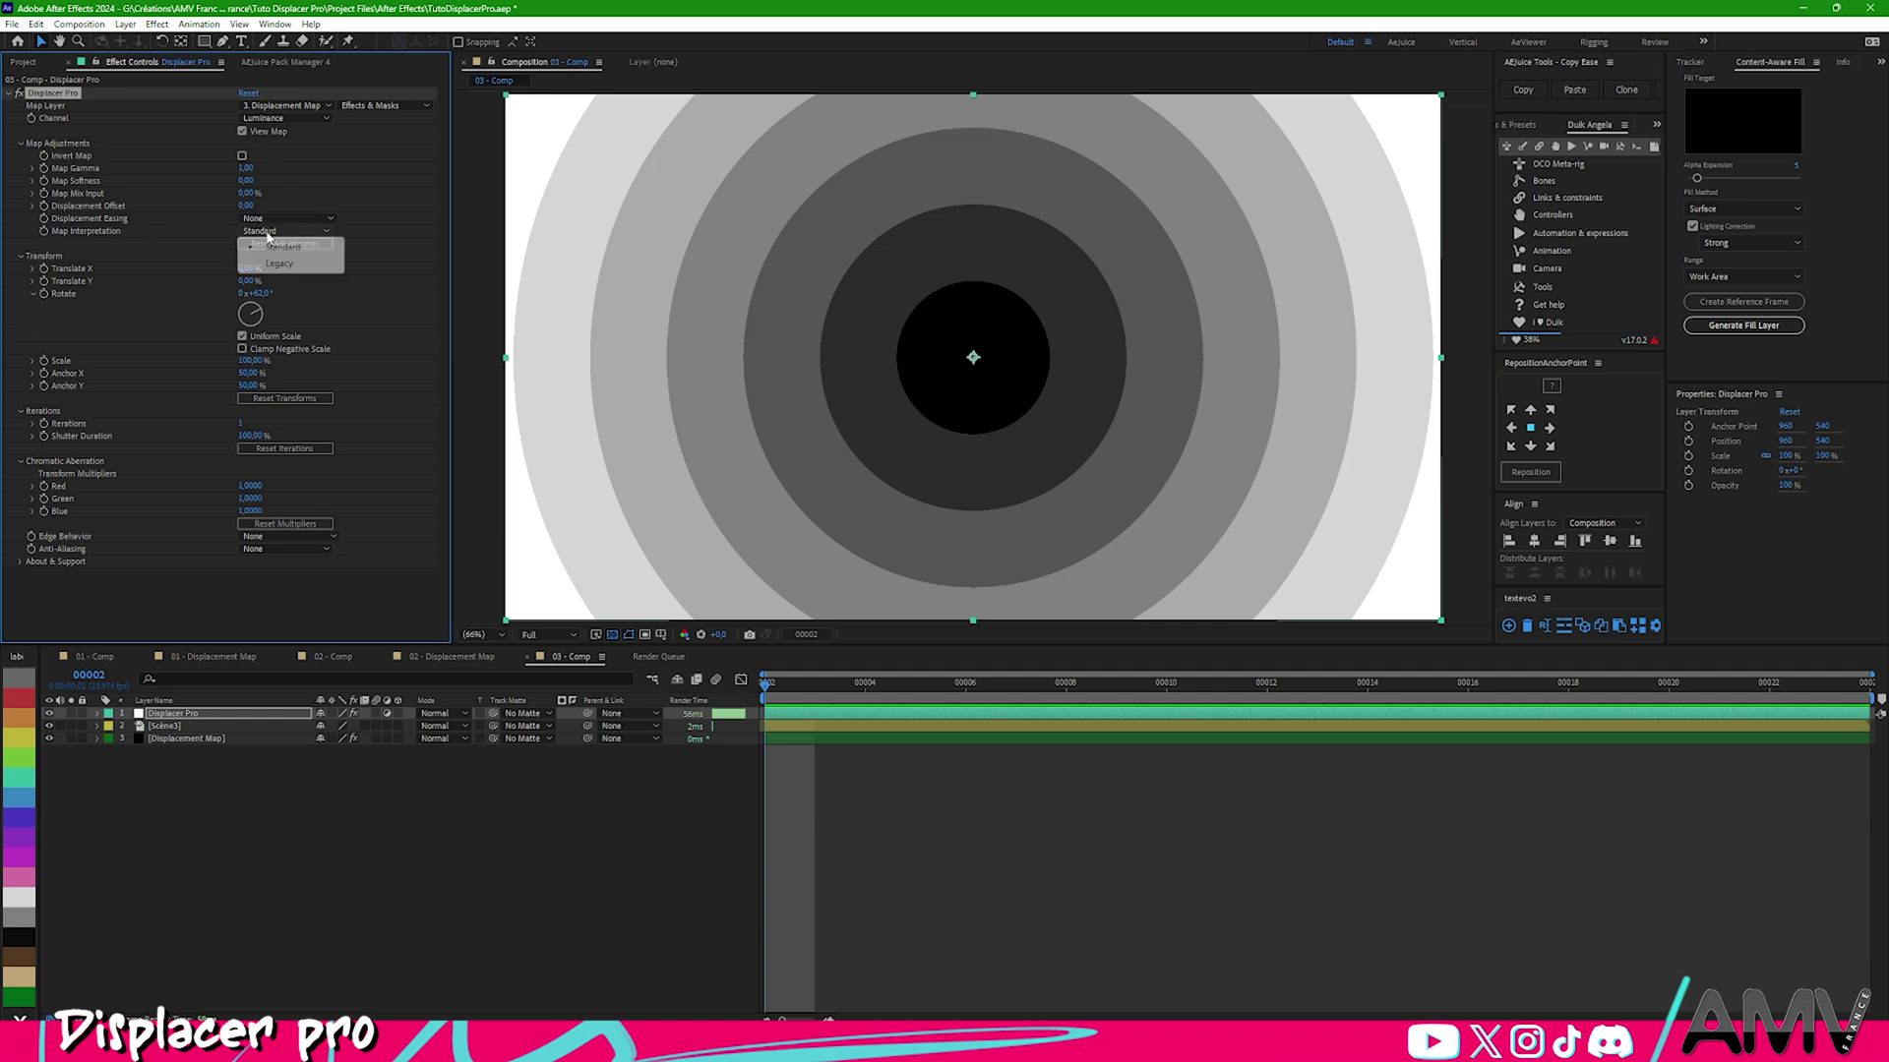
{"action": "left_click", "coordinate": [263, 261]}
{"action": "left_click", "coordinate": [267, 232]}
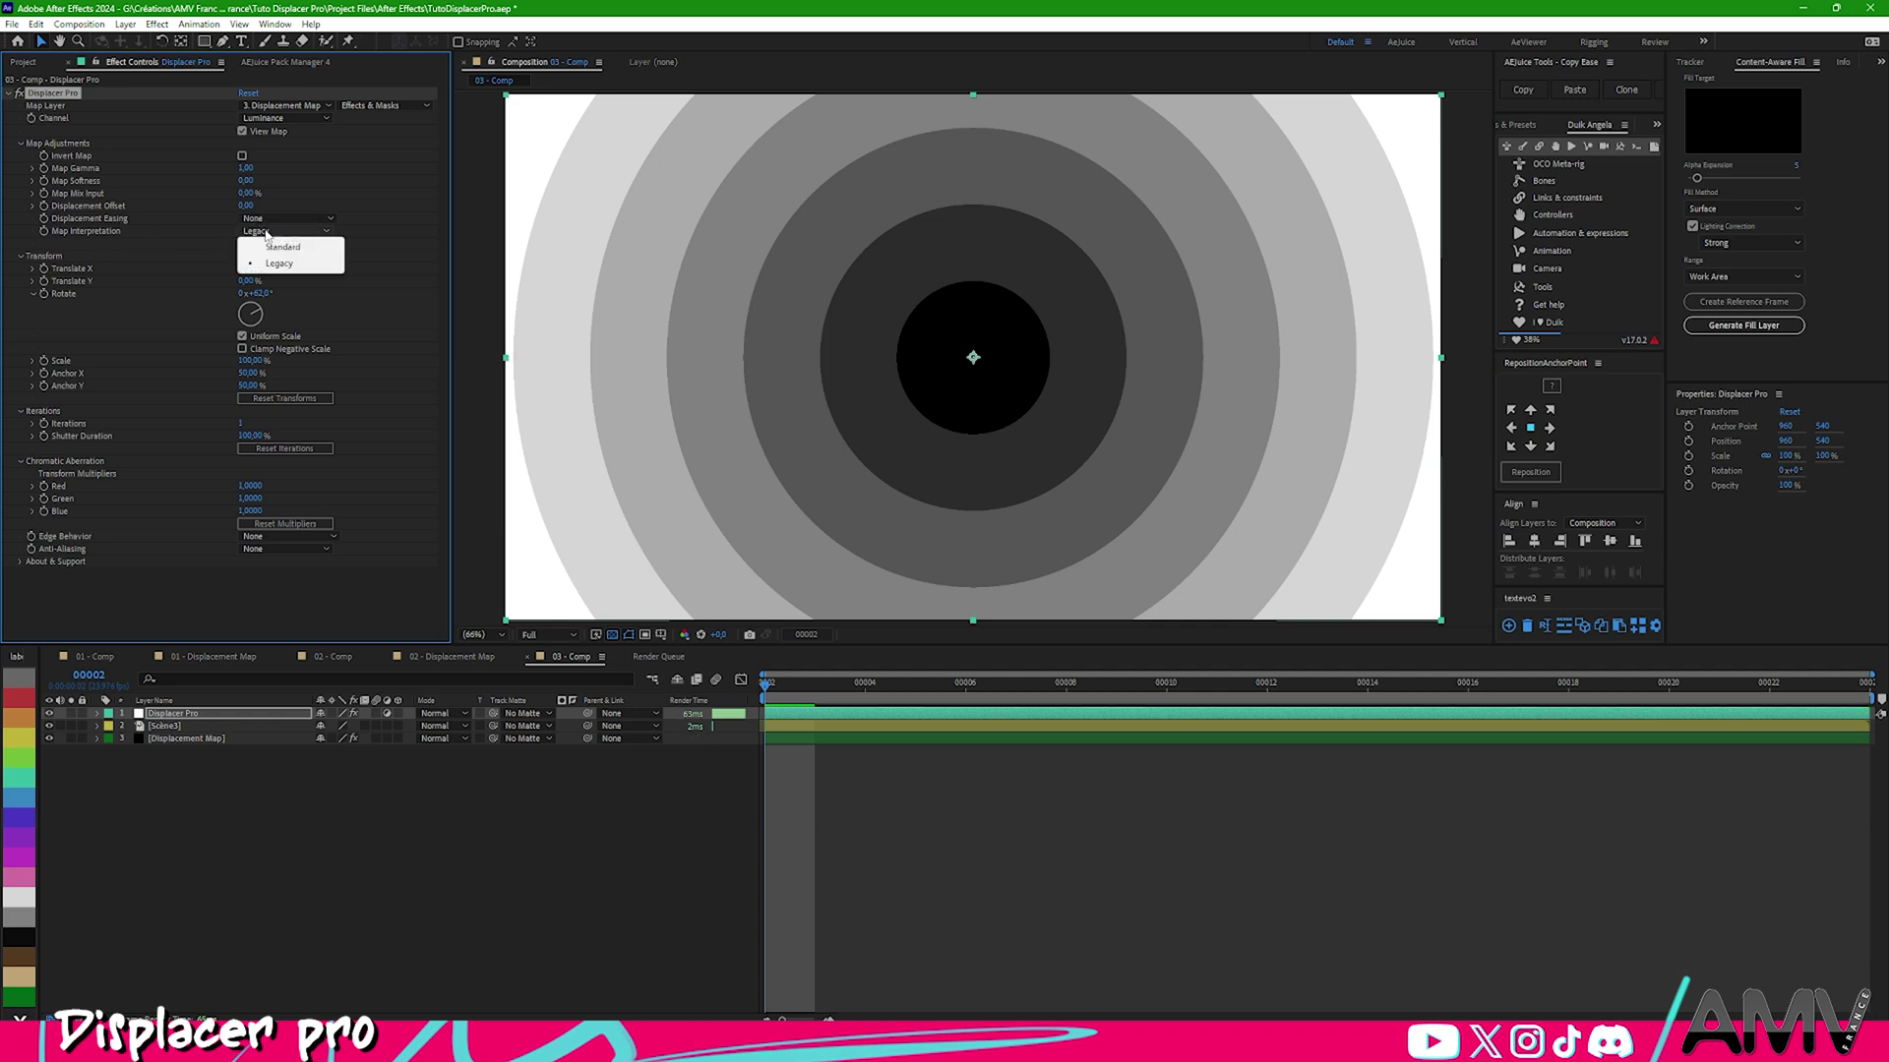
{"action": "left_click", "coordinate": [277, 247]}
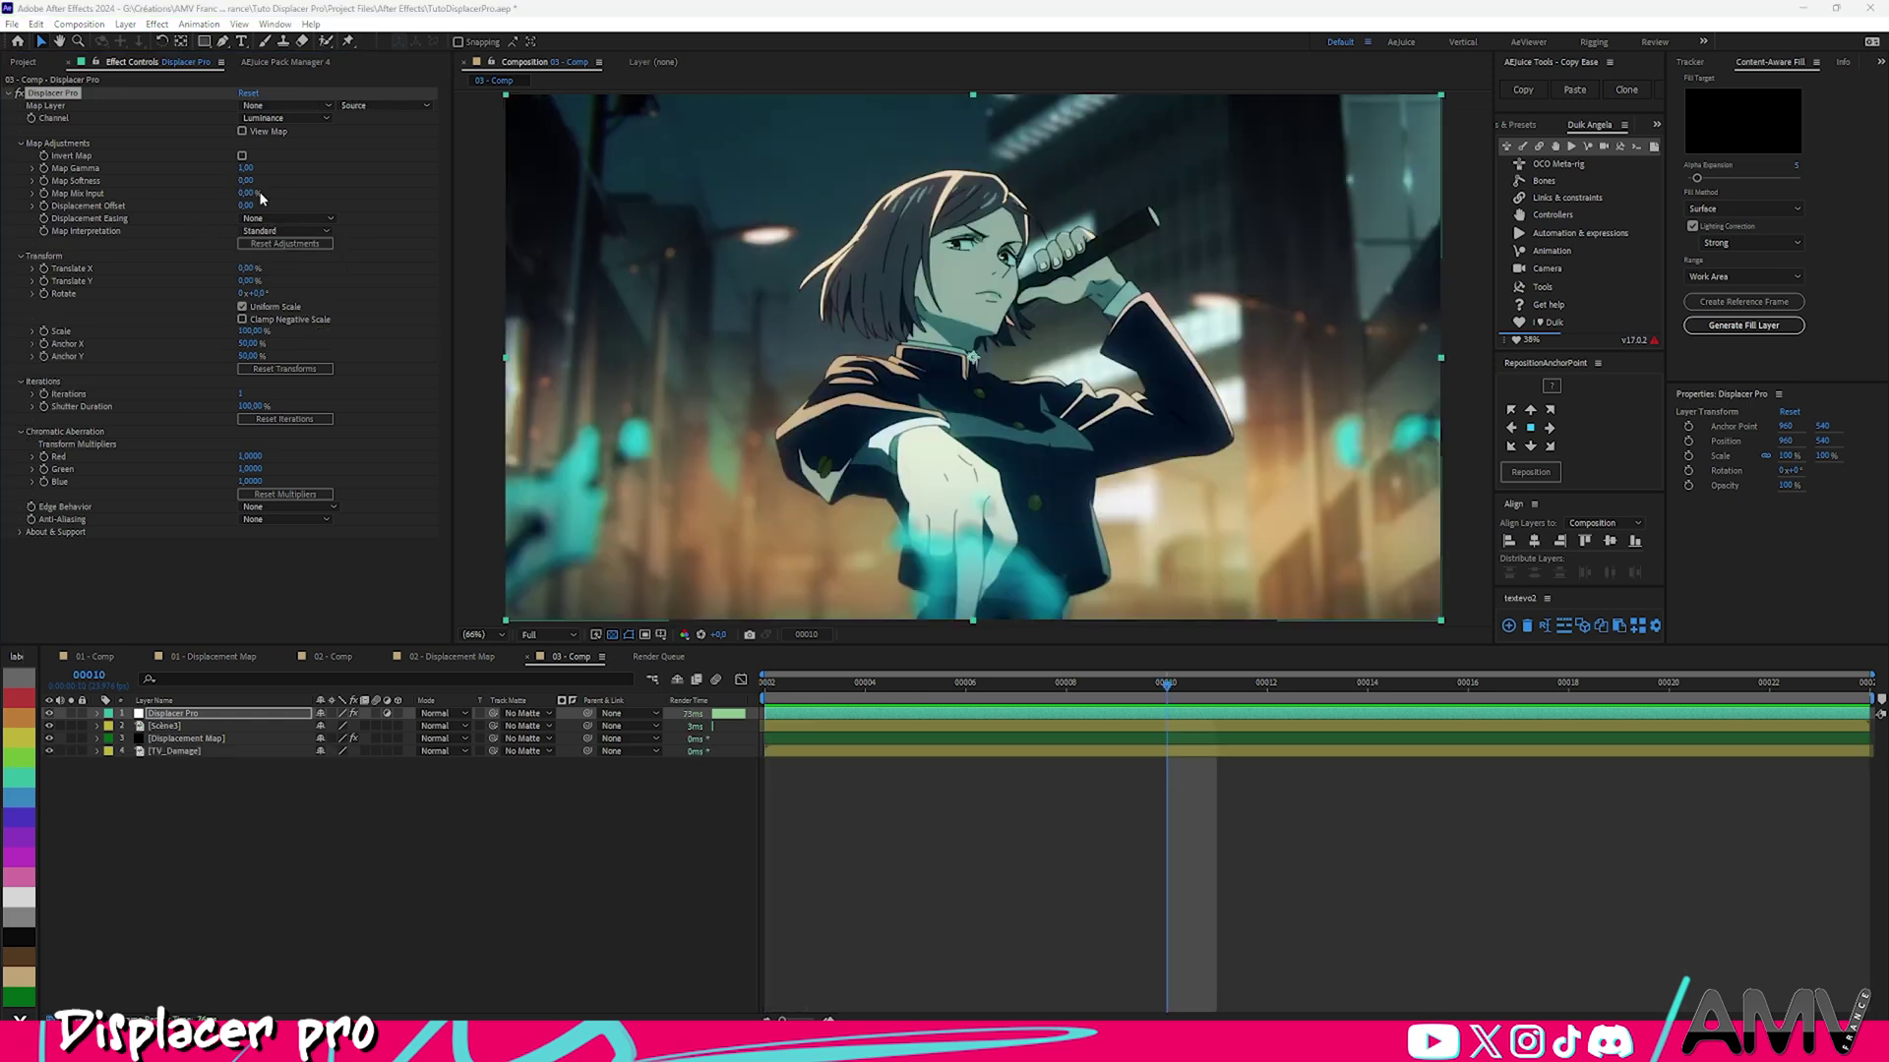
{"action": "left_click", "coordinate": [270, 232]}
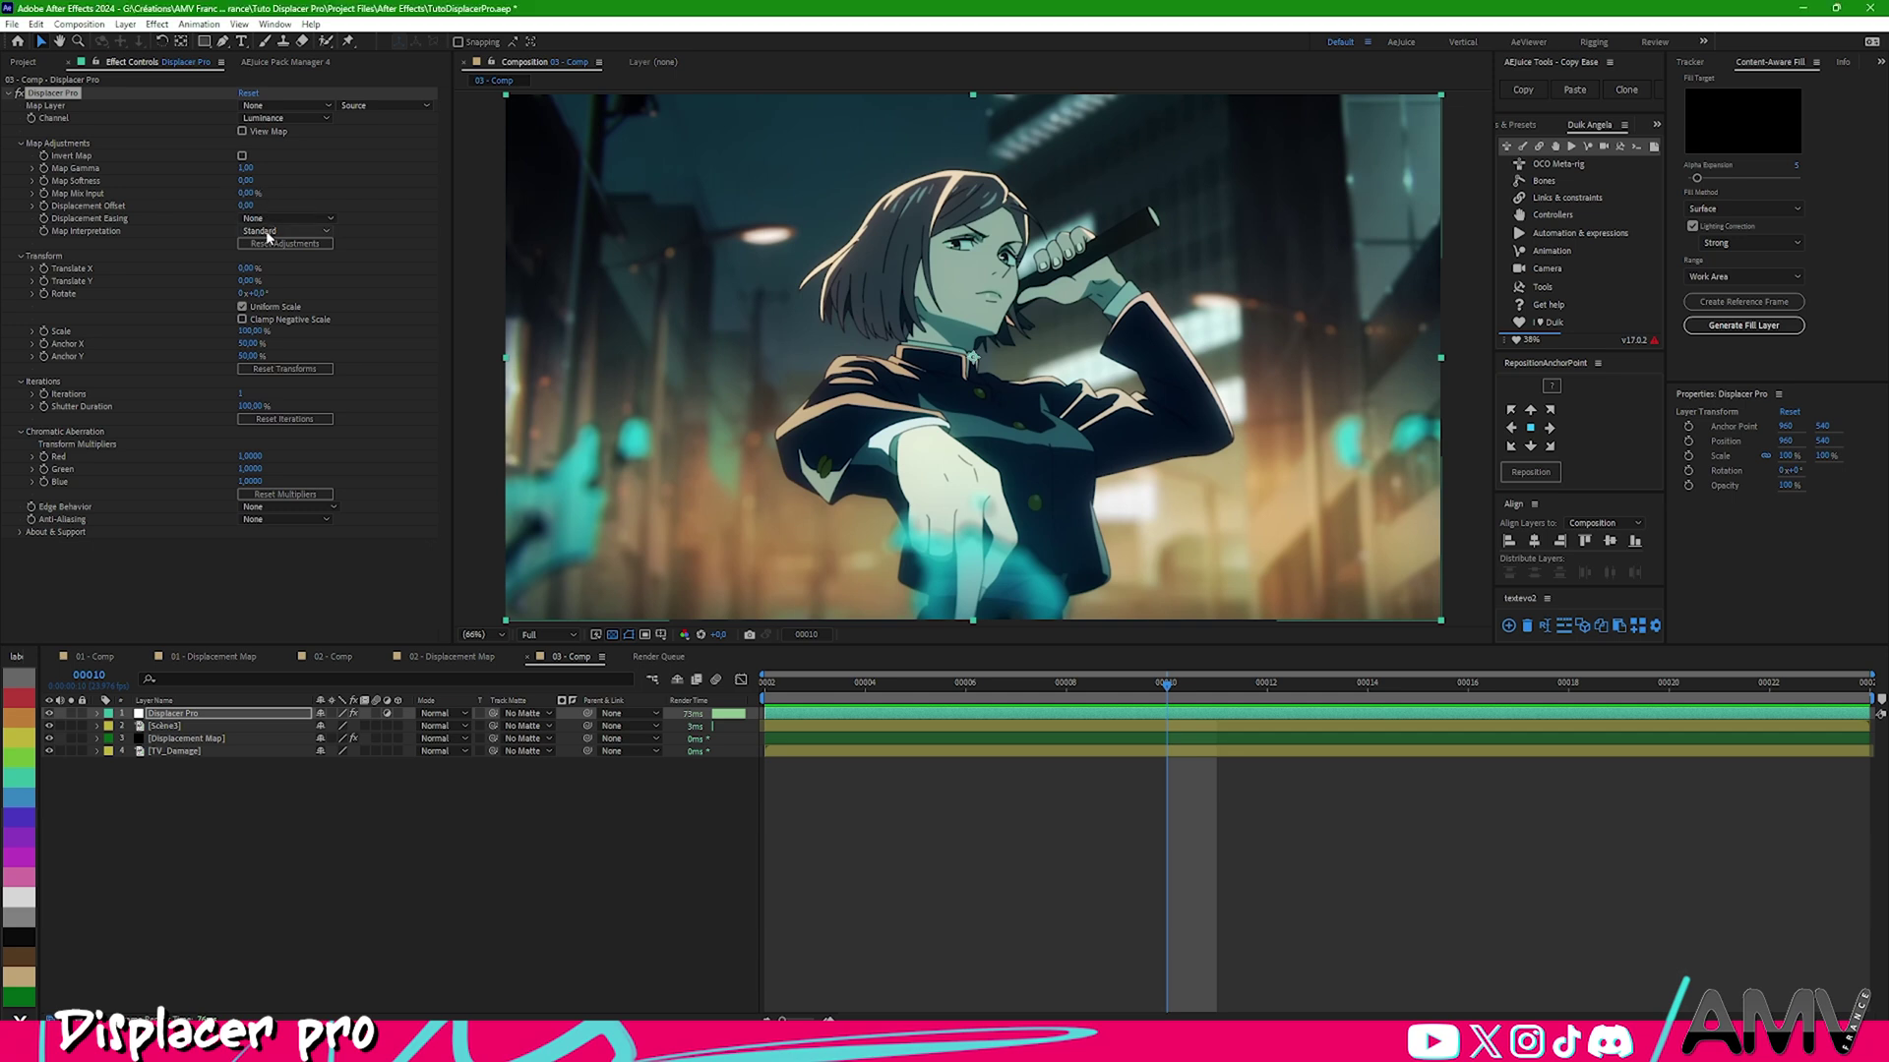
{"action": "left_click", "coordinate": [271, 263]}
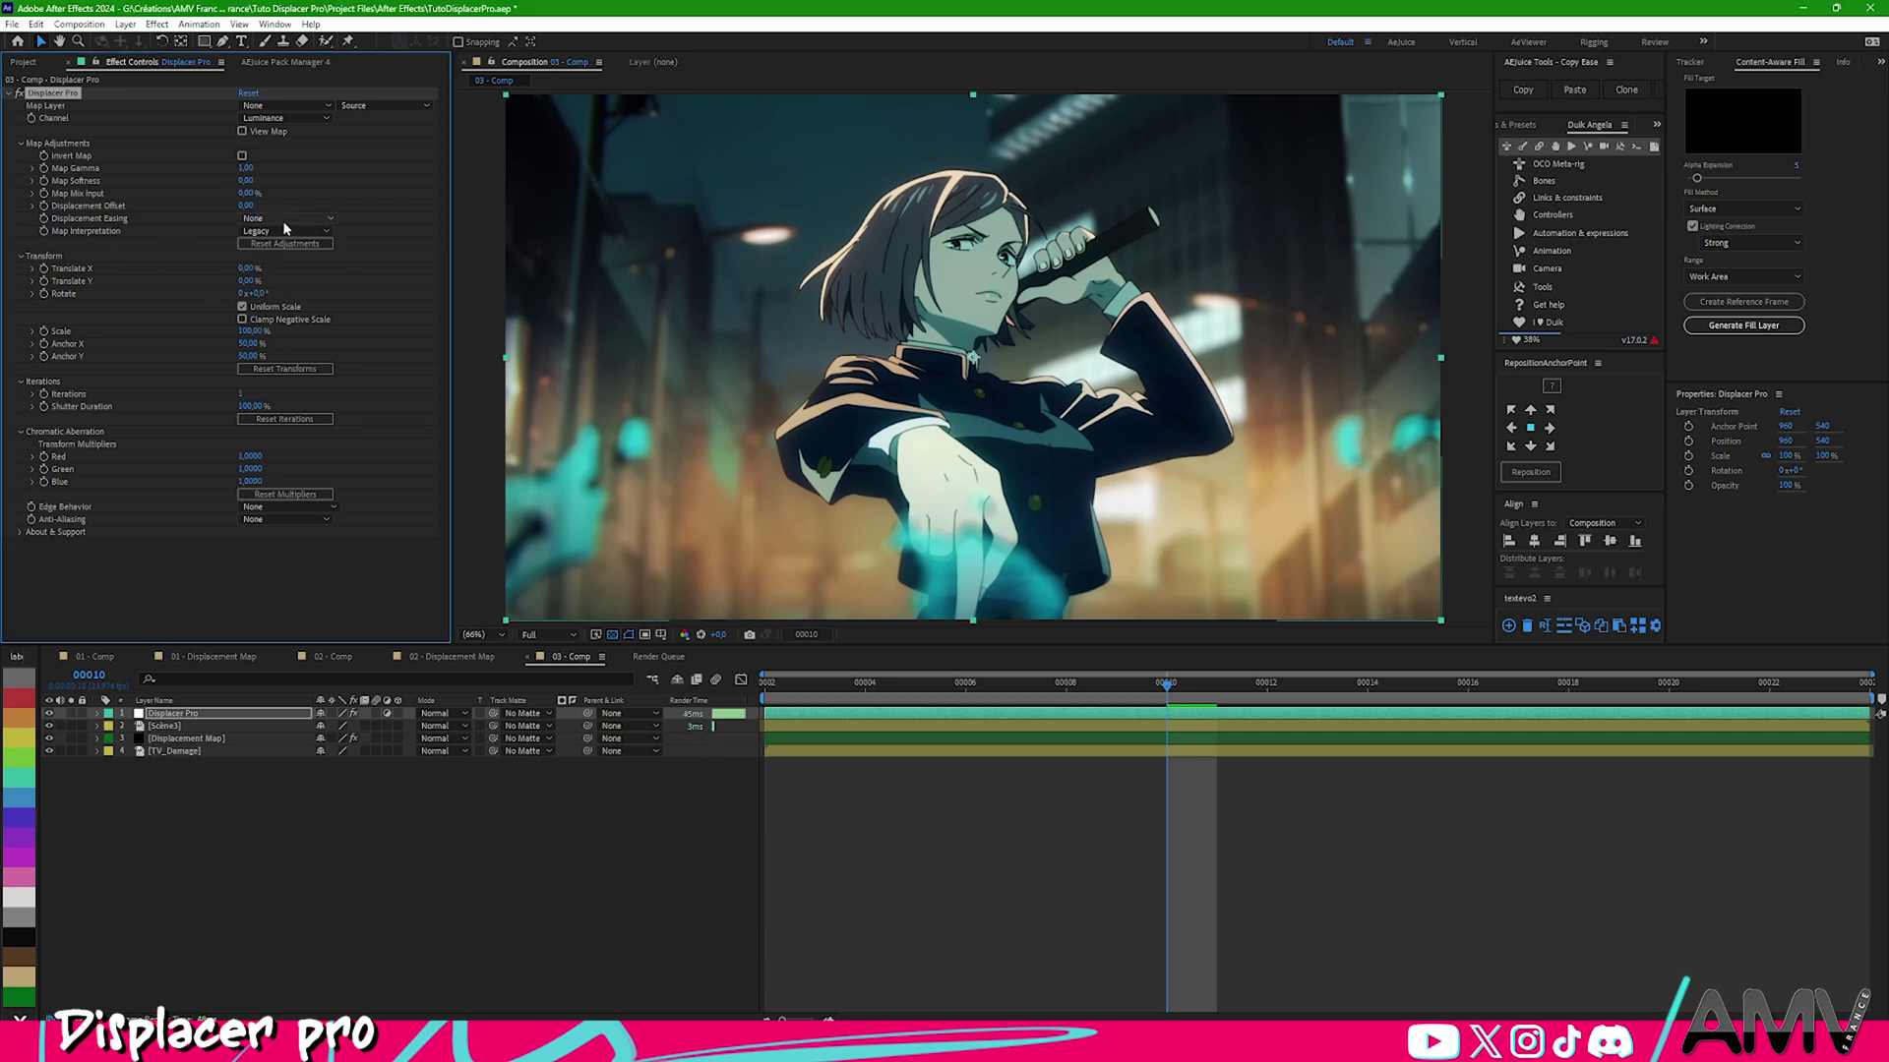
{"action": "left_click", "coordinate": [199, 752]}
{"action": "left_click", "coordinate": [71, 752]}
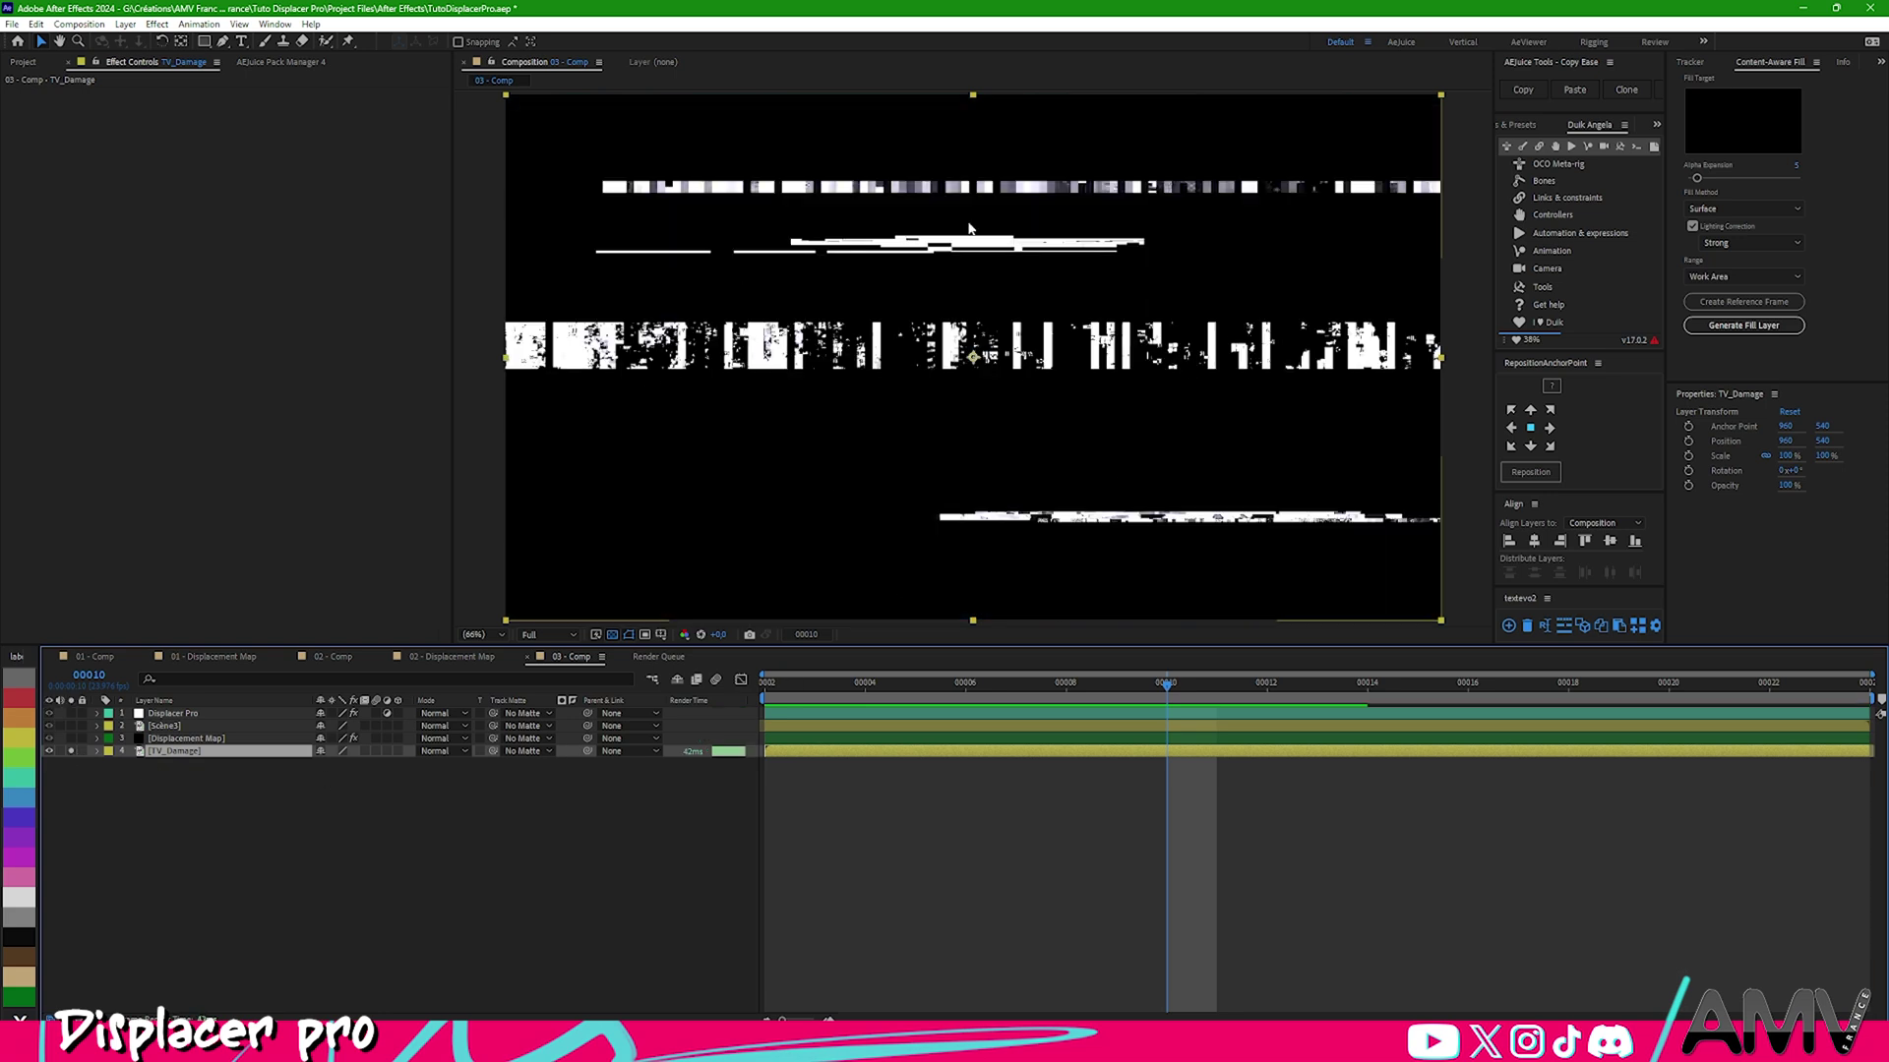
Step: Unsolo TV_Damage and set Displacer Pro's Map Layer to TV_Damage
{"action": "left_click", "coordinate": [70, 751]}
{"action": "left_click", "coordinate": [173, 713]}
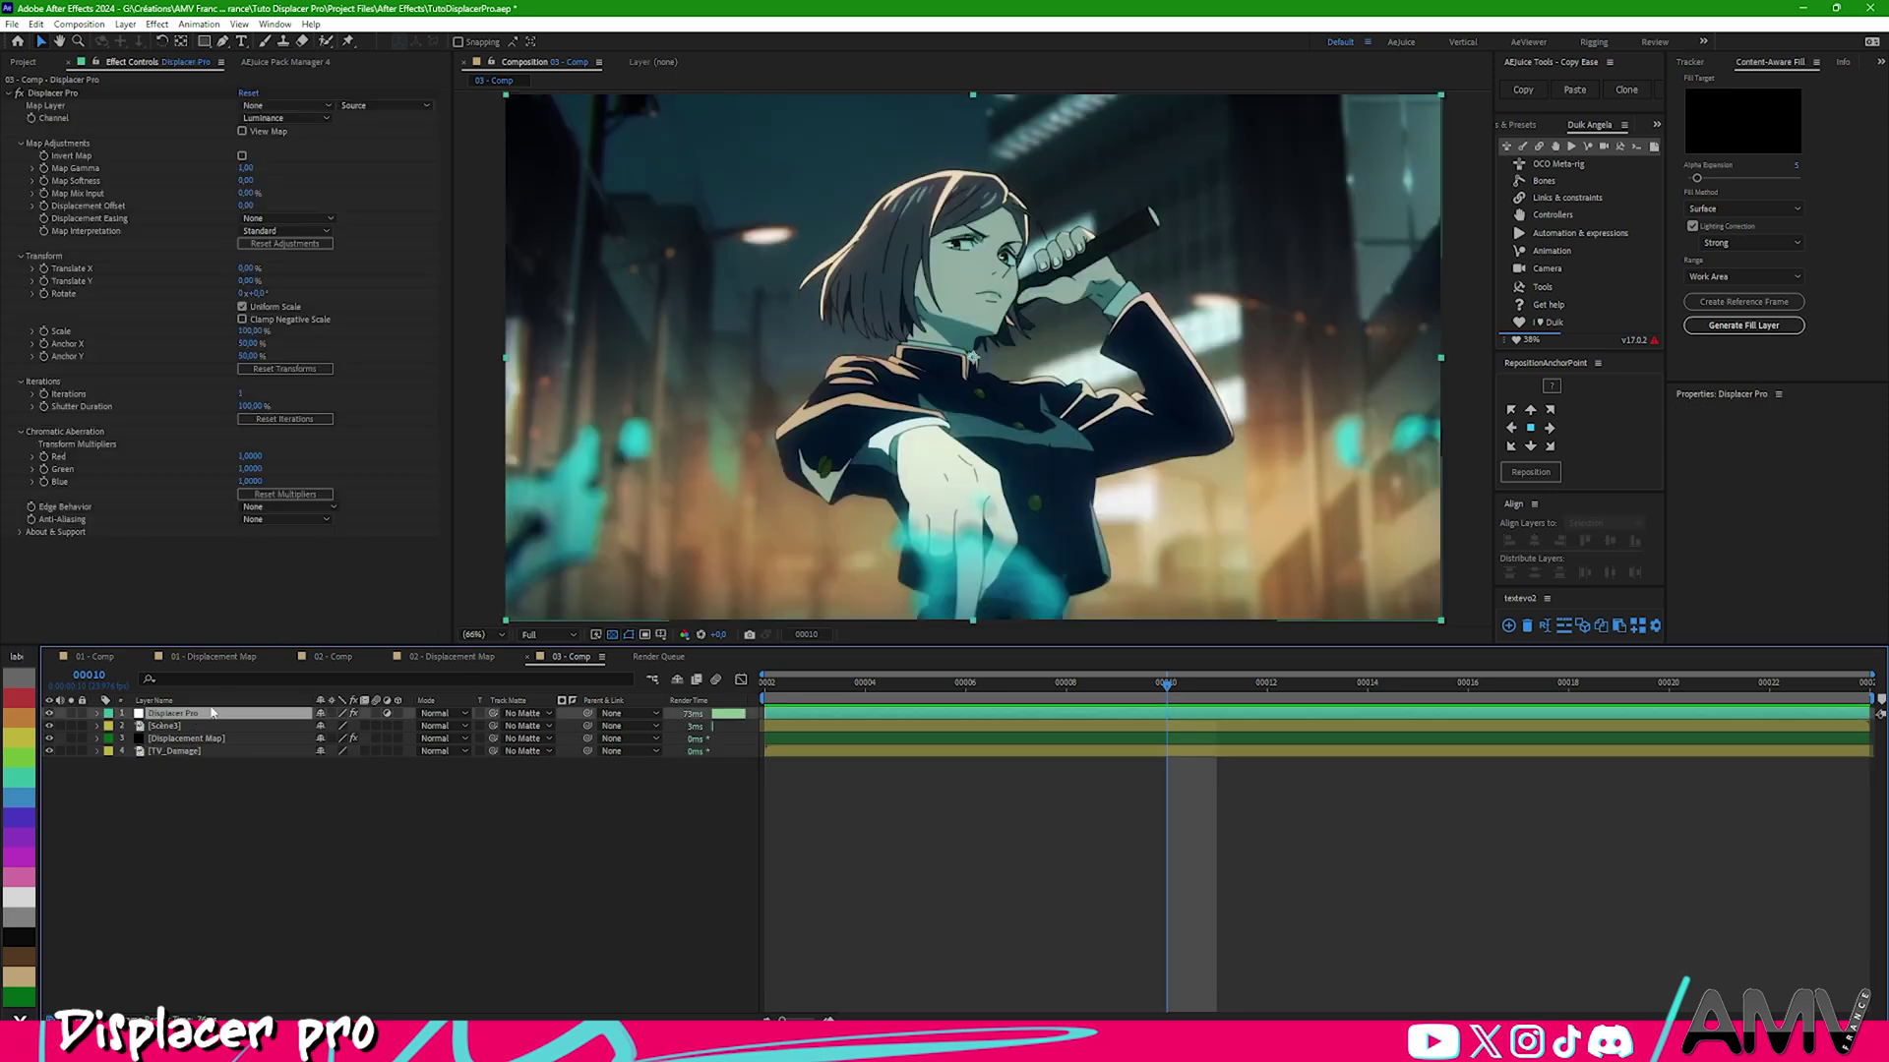
{"action": "left_click", "coordinate": [285, 105]}
{"action": "left_click", "coordinate": [297, 194]}
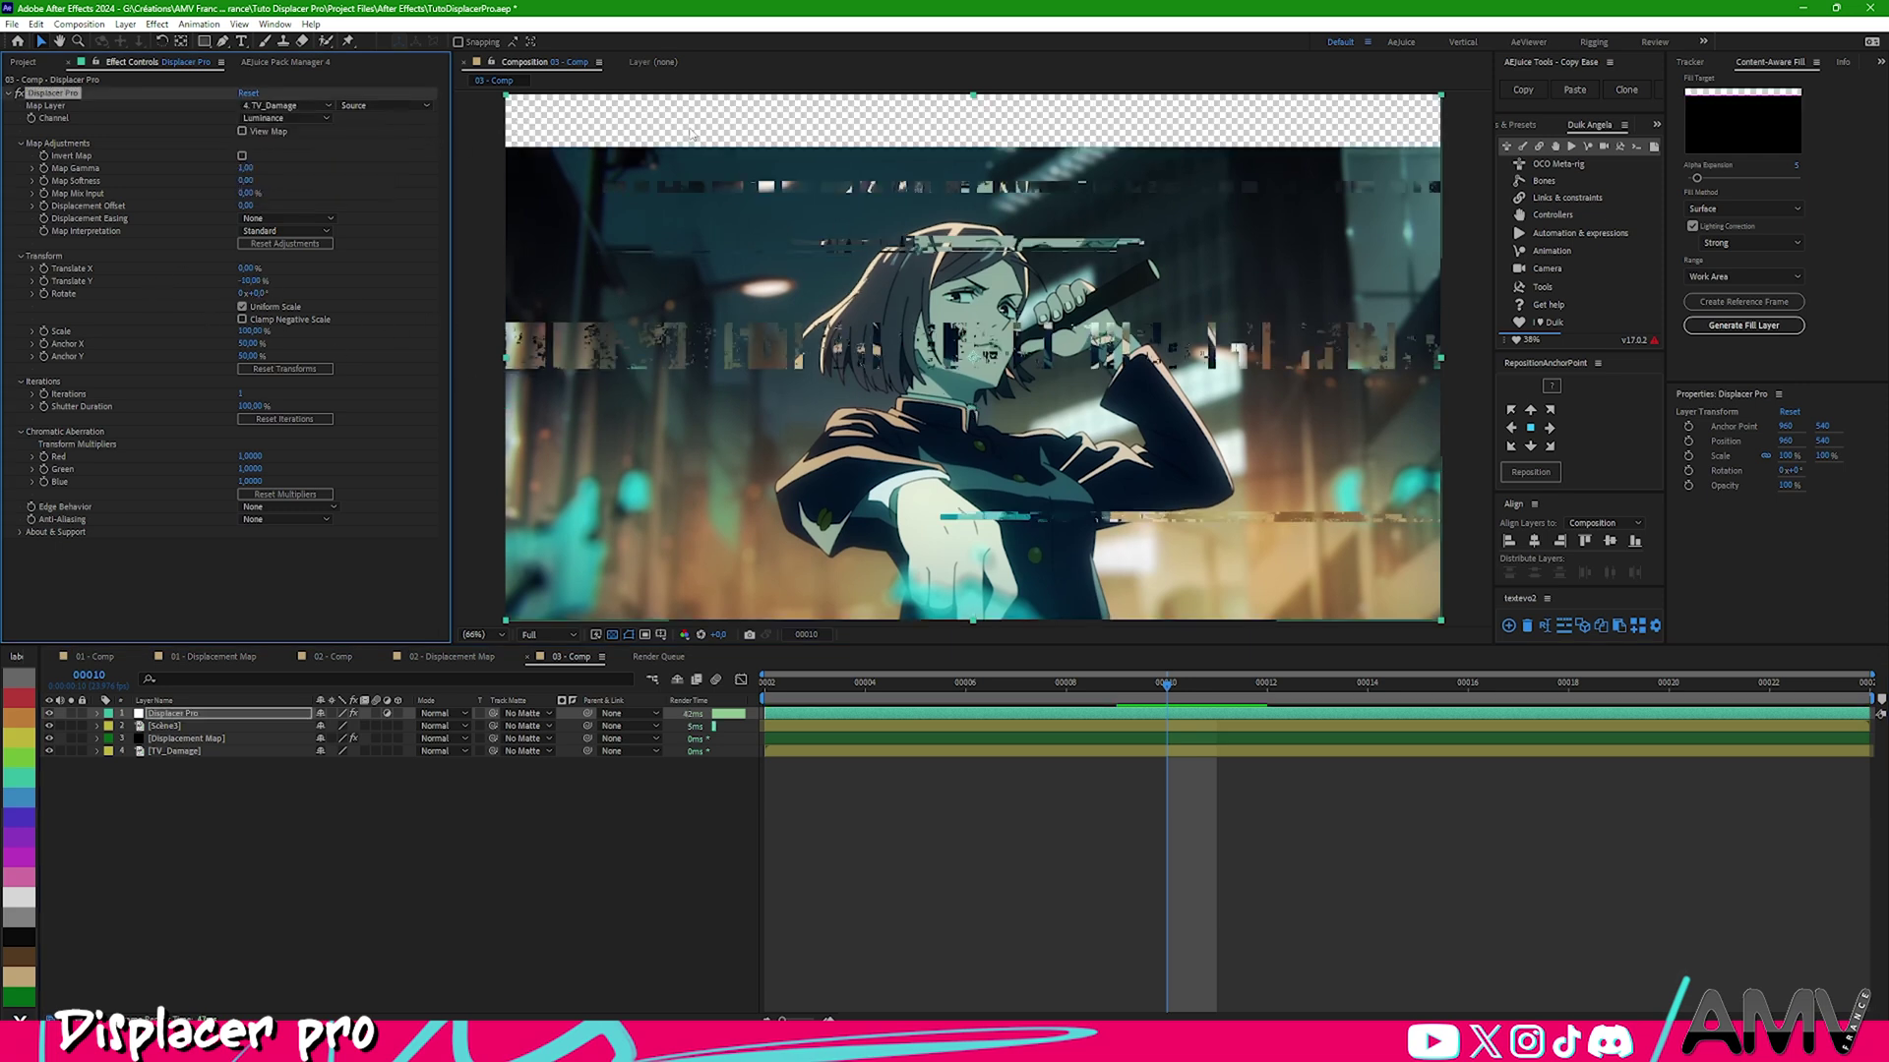
{"action": "left_click", "coordinate": [772, 589]}
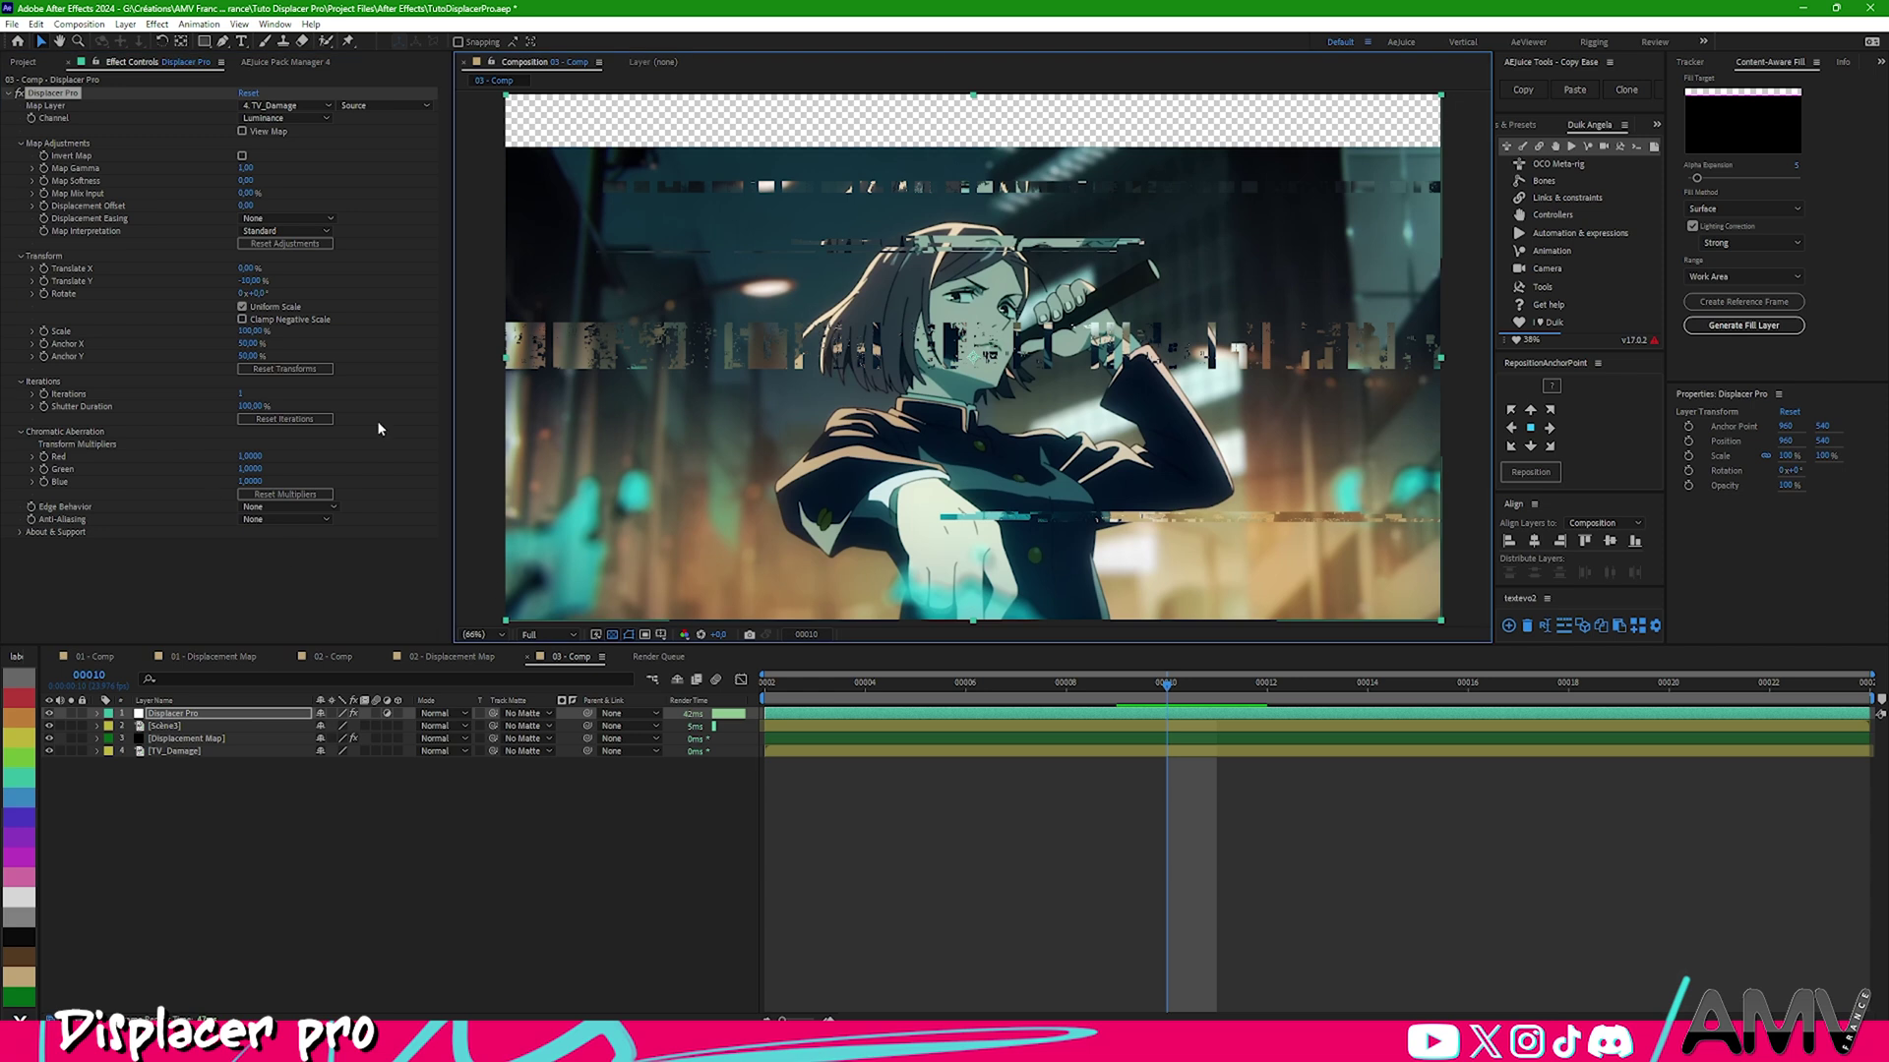
Step: Set Map Interpretation to Legacy and briefly solo TV_Damage to compare the glitch map
{"action": "left_click", "coordinate": [267, 234]}
{"action": "left_click", "coordinate": [285, 263]}
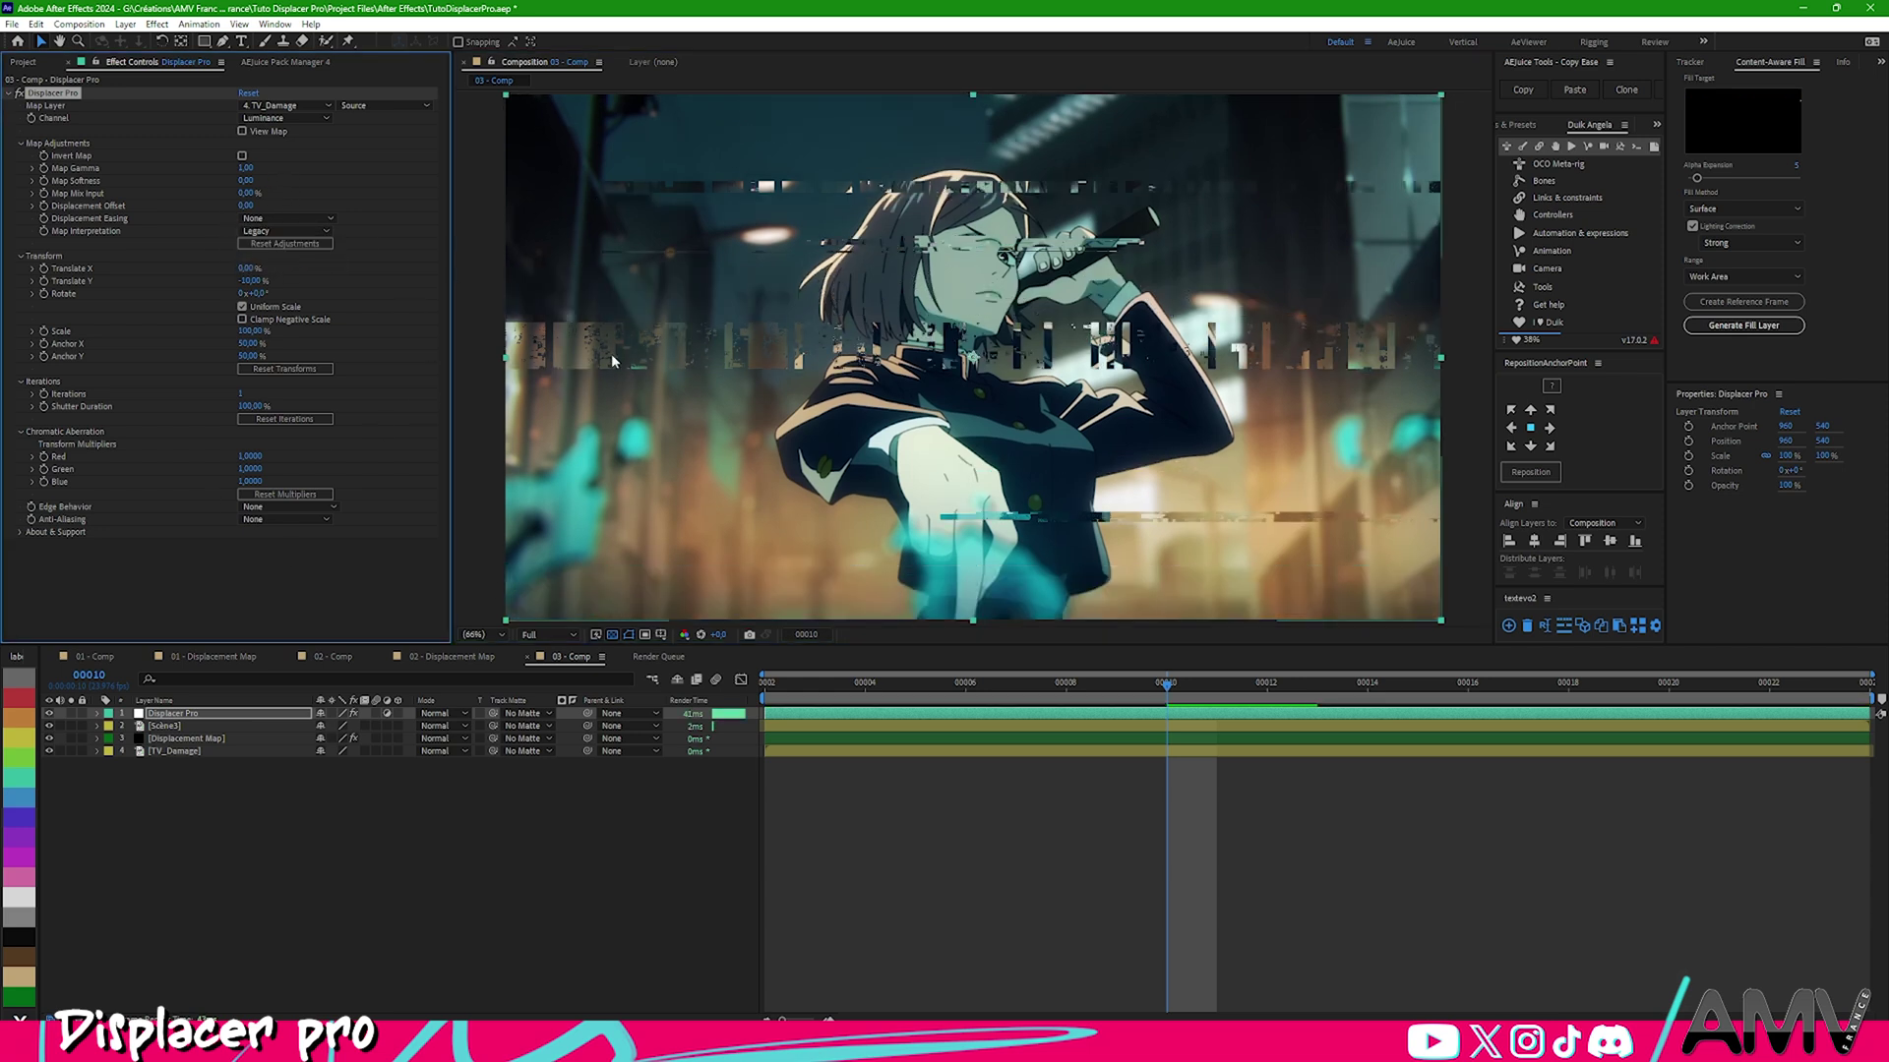
{"action": "left_click", "coordinate": [70, 751]}
{"action": "left_click", "coordinate": [69, 752]}
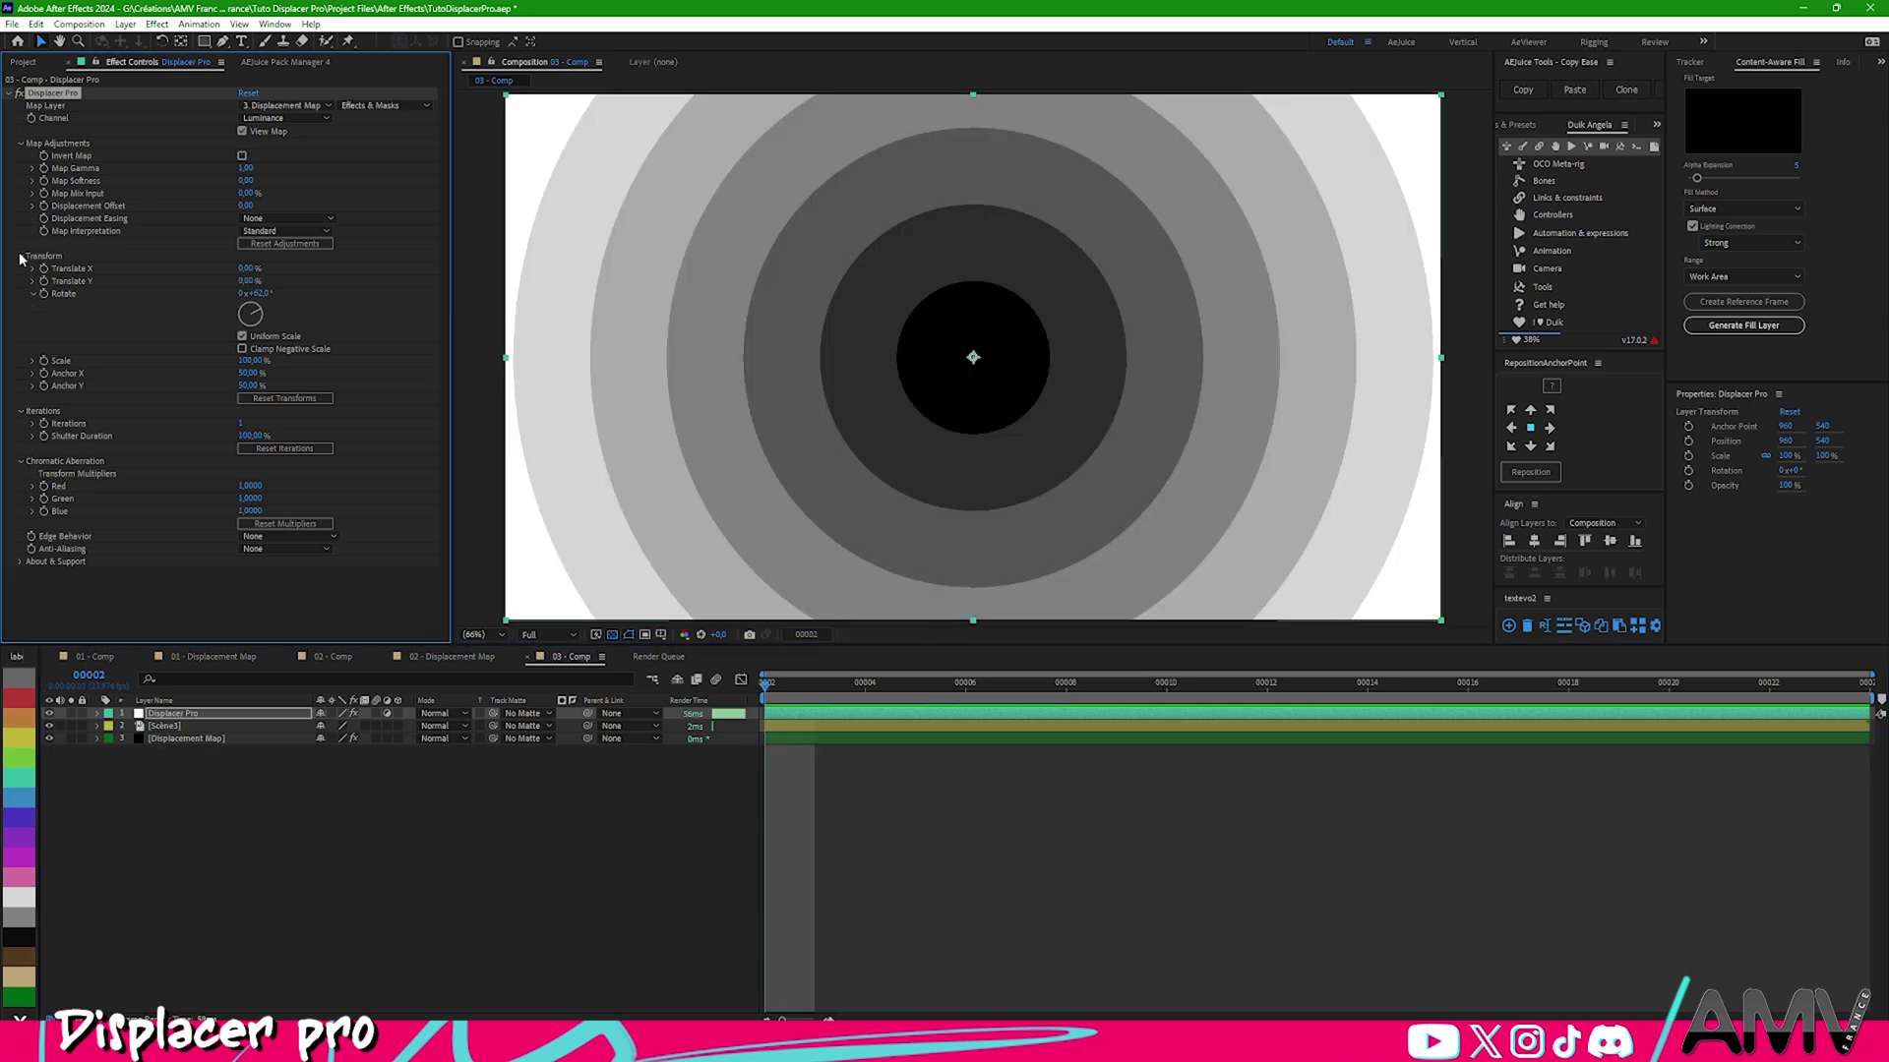
{"action": "left_click", "coordinate": [21, 256]}
{"action": "left_click", "coordinate": [21, 257]}
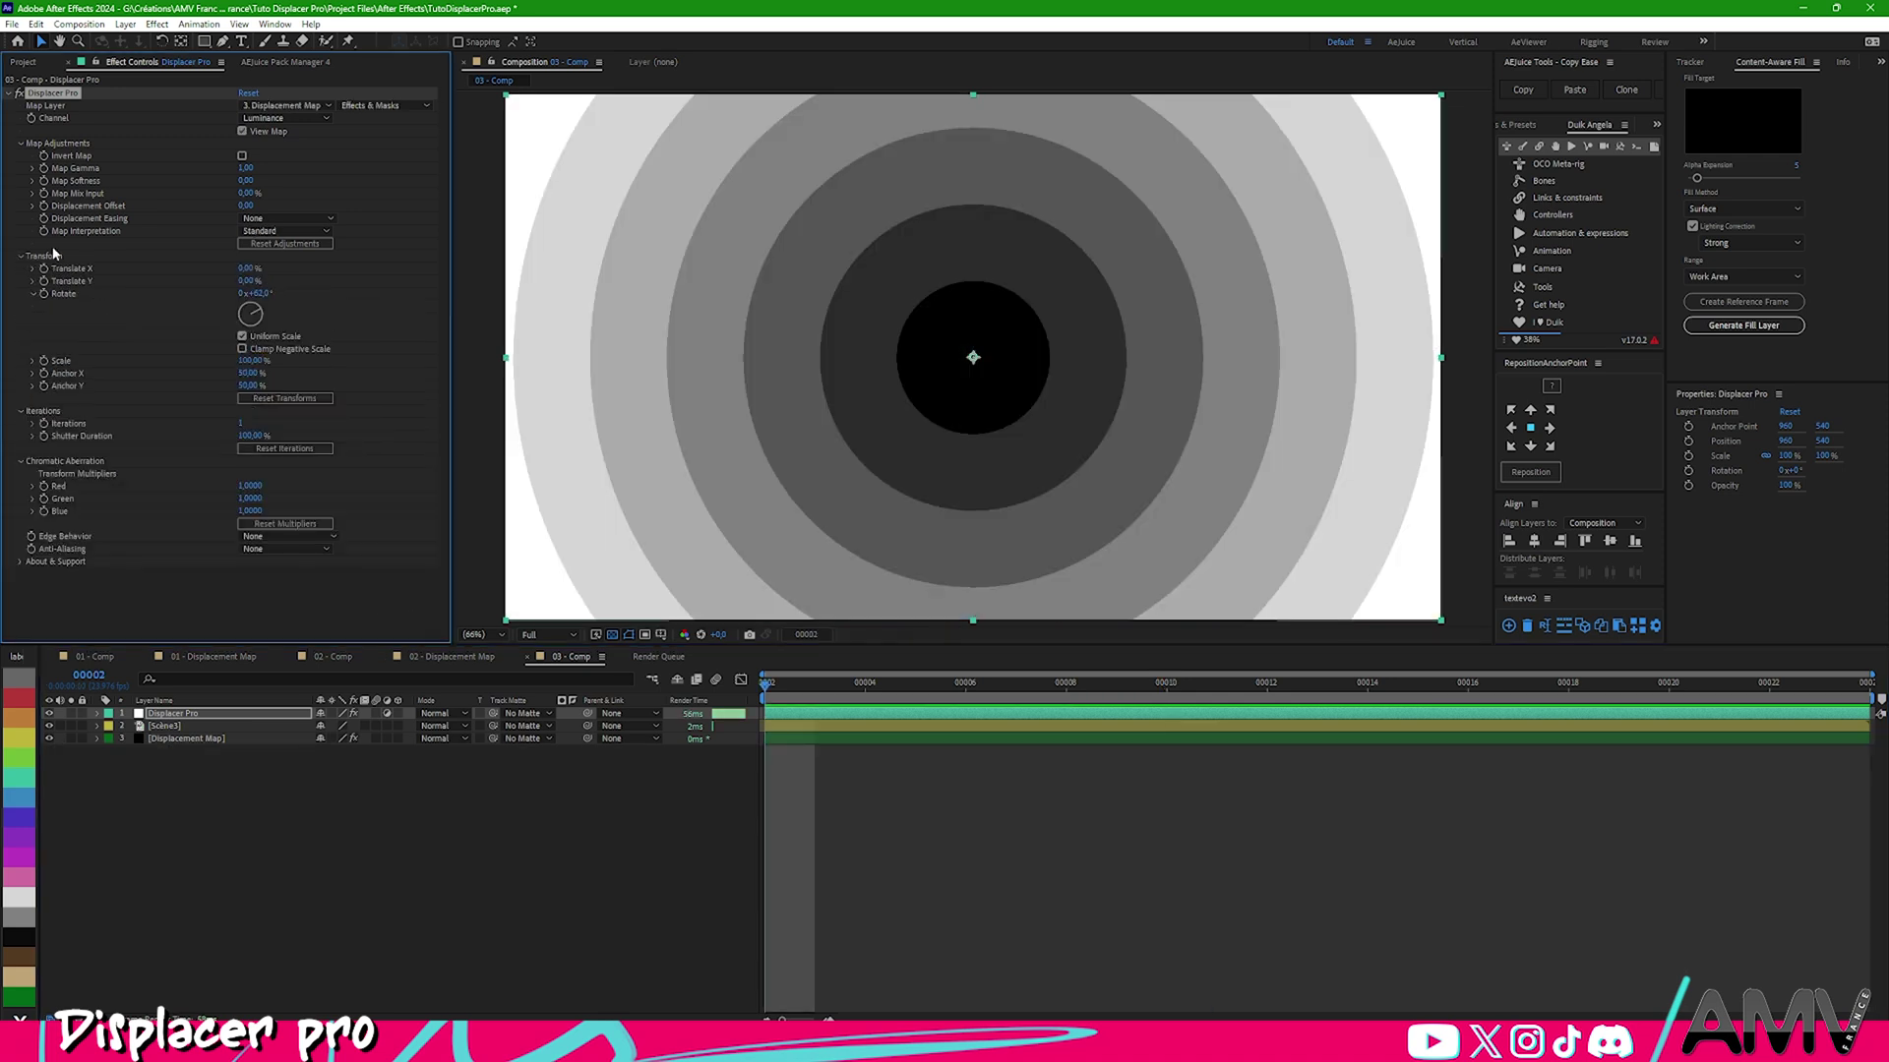
Step: Try an 80% horizontal shift, undo it, and set the rotation back to 0°
{"action": "left_click", "coordinate": [33, 294]}
{"action": "left_click_drag", "start_coordinate": [246, 269], "coordinate": [302, 269]}
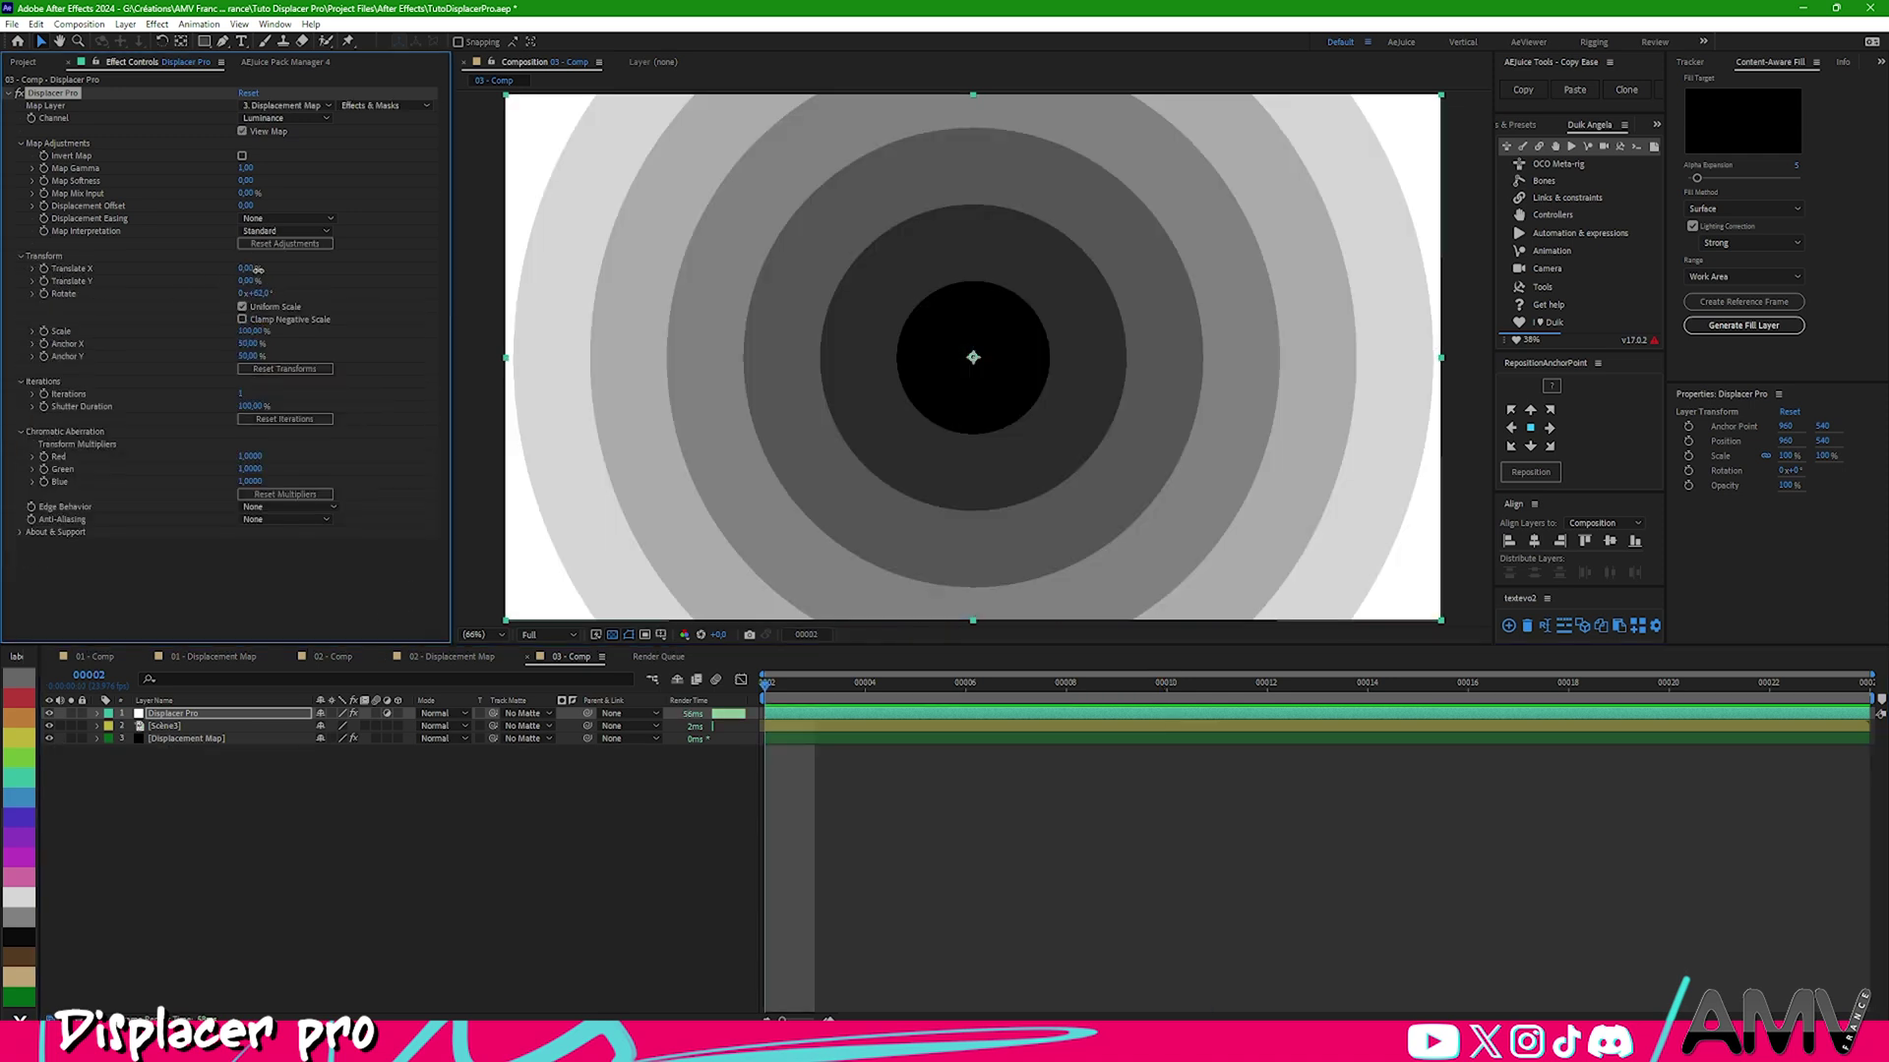
{"action": "key", "text": "ctrl+z"}
{"action": "left_click", "coordinate": [241, 130]}
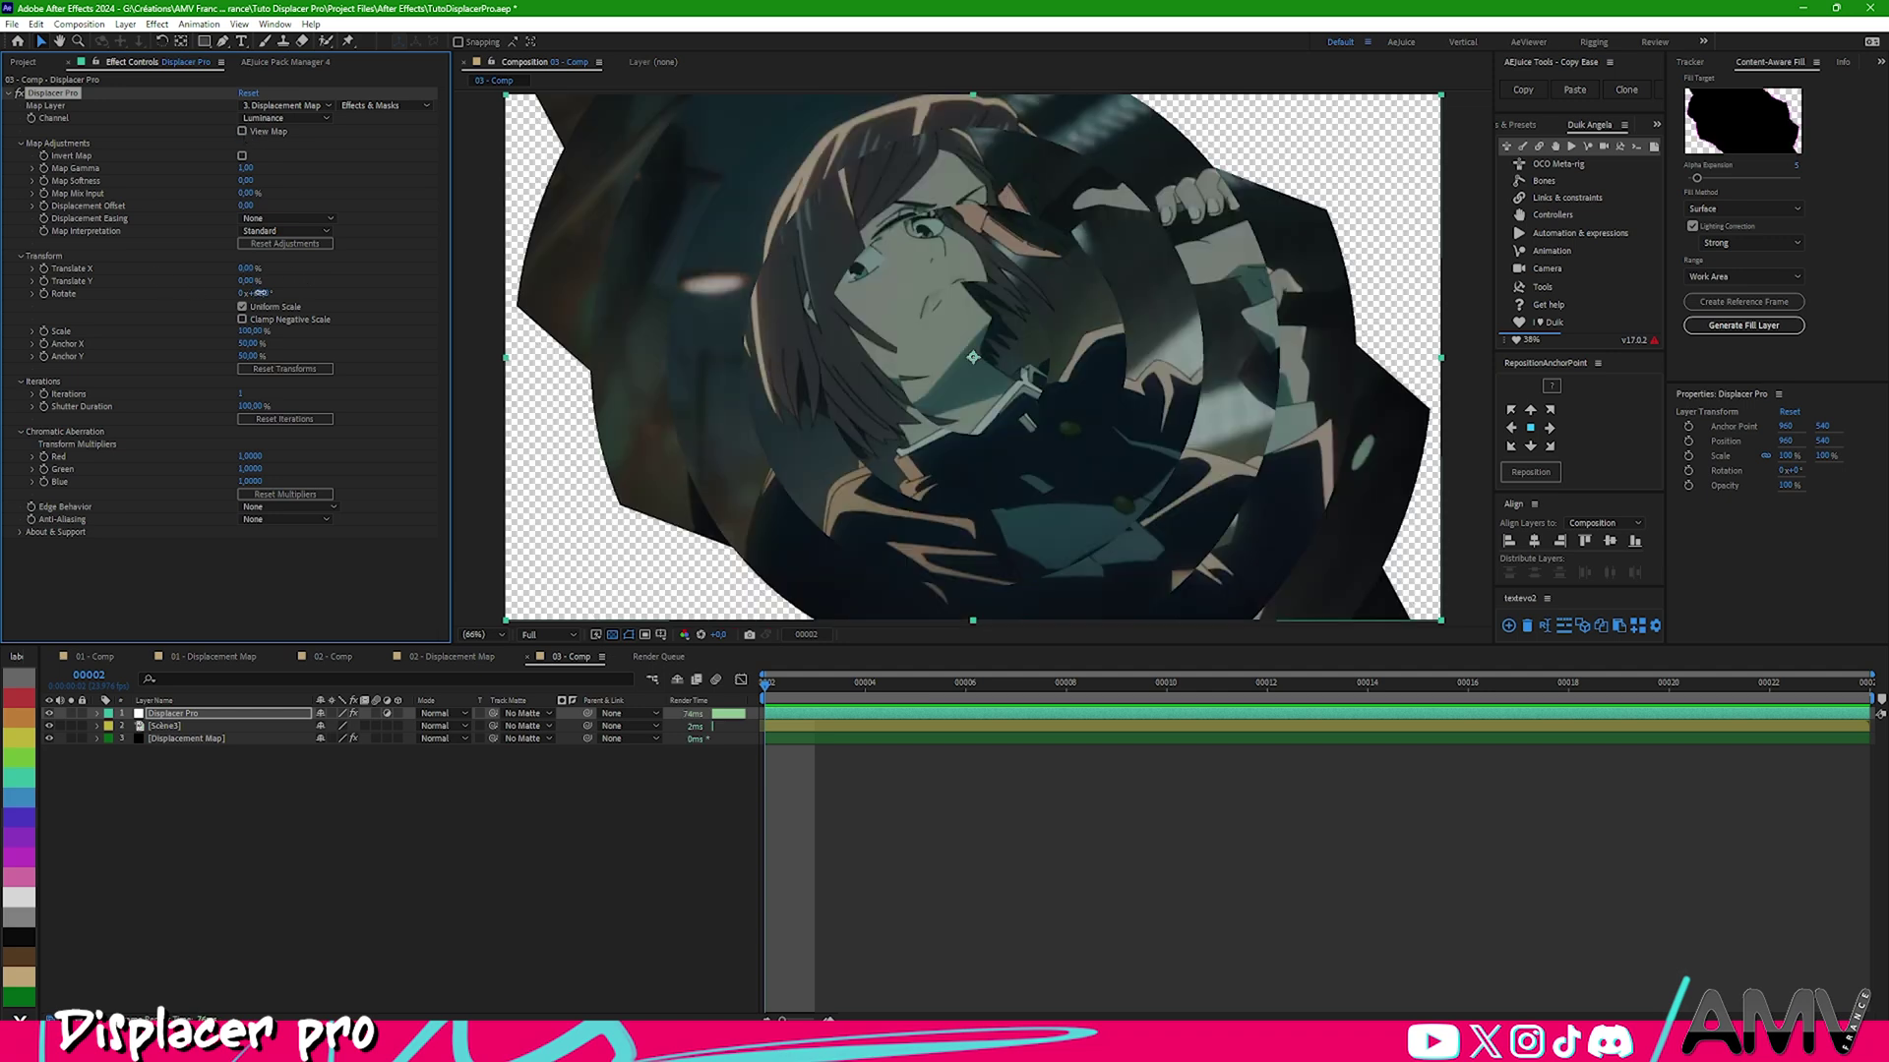
{"action": "left_click_drag", "start_coordinate": [263, 293], "coordinate": [240, 293]}
{"action": "left_click", "coordinate": [260, 294]}
{"action": "type", "text": "0"}
{"action": "key", "text": "Return"}
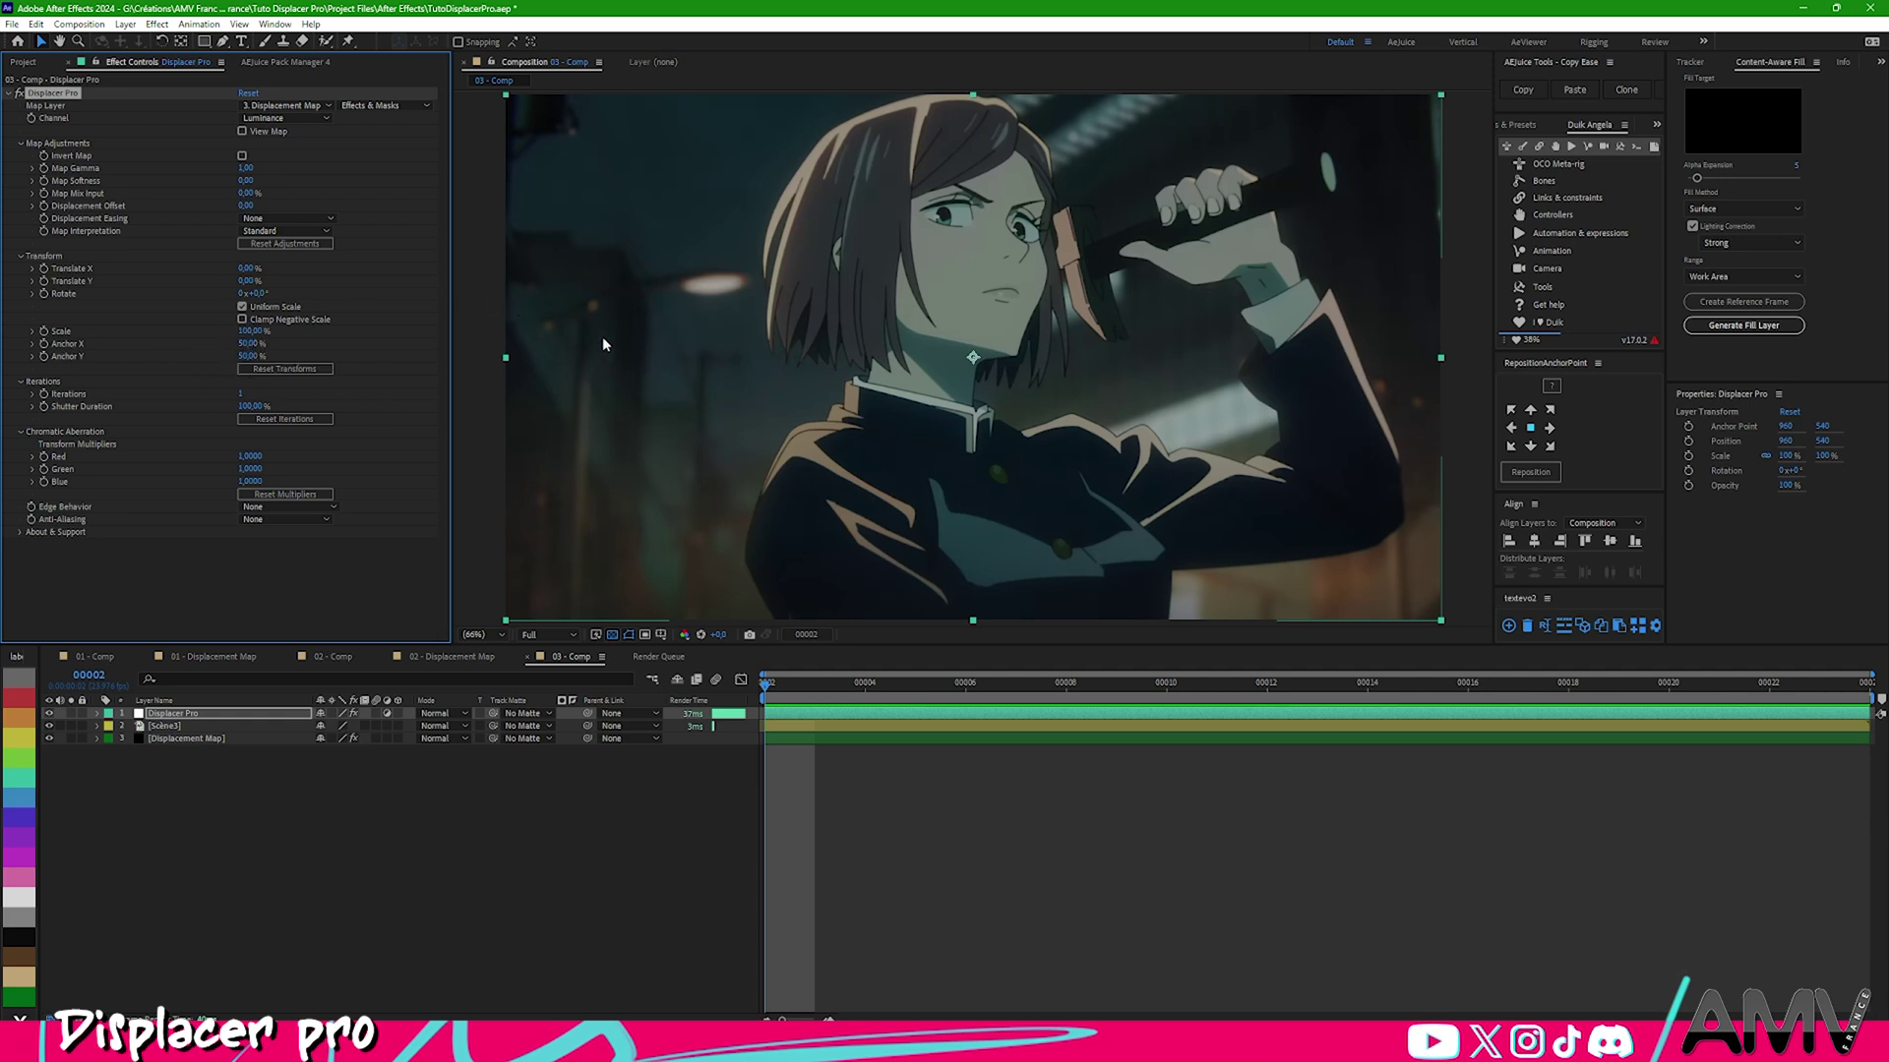
Step: Try a 25° rotation, set Anchor X and Y to 0%, and reset Displacer Pro's transforms
{"action": "mouse_move", "coordinate": [254, 295]}
{"action": "left_mouse_down"}
{"action": "mouse_move", "coordinate": [296, 295]}
{"action": "mouse_move", "coordinate": [267, 297]}
{"action": "left_mouse_up"}
{"action": "left_click", "coordinate": [253, 344]}
{"action": "type", "text": "0"}
{"action": "key", "text": "Tab"}
{"action": "type", "text": "0"}
{"action": "key", "text": "Return"}
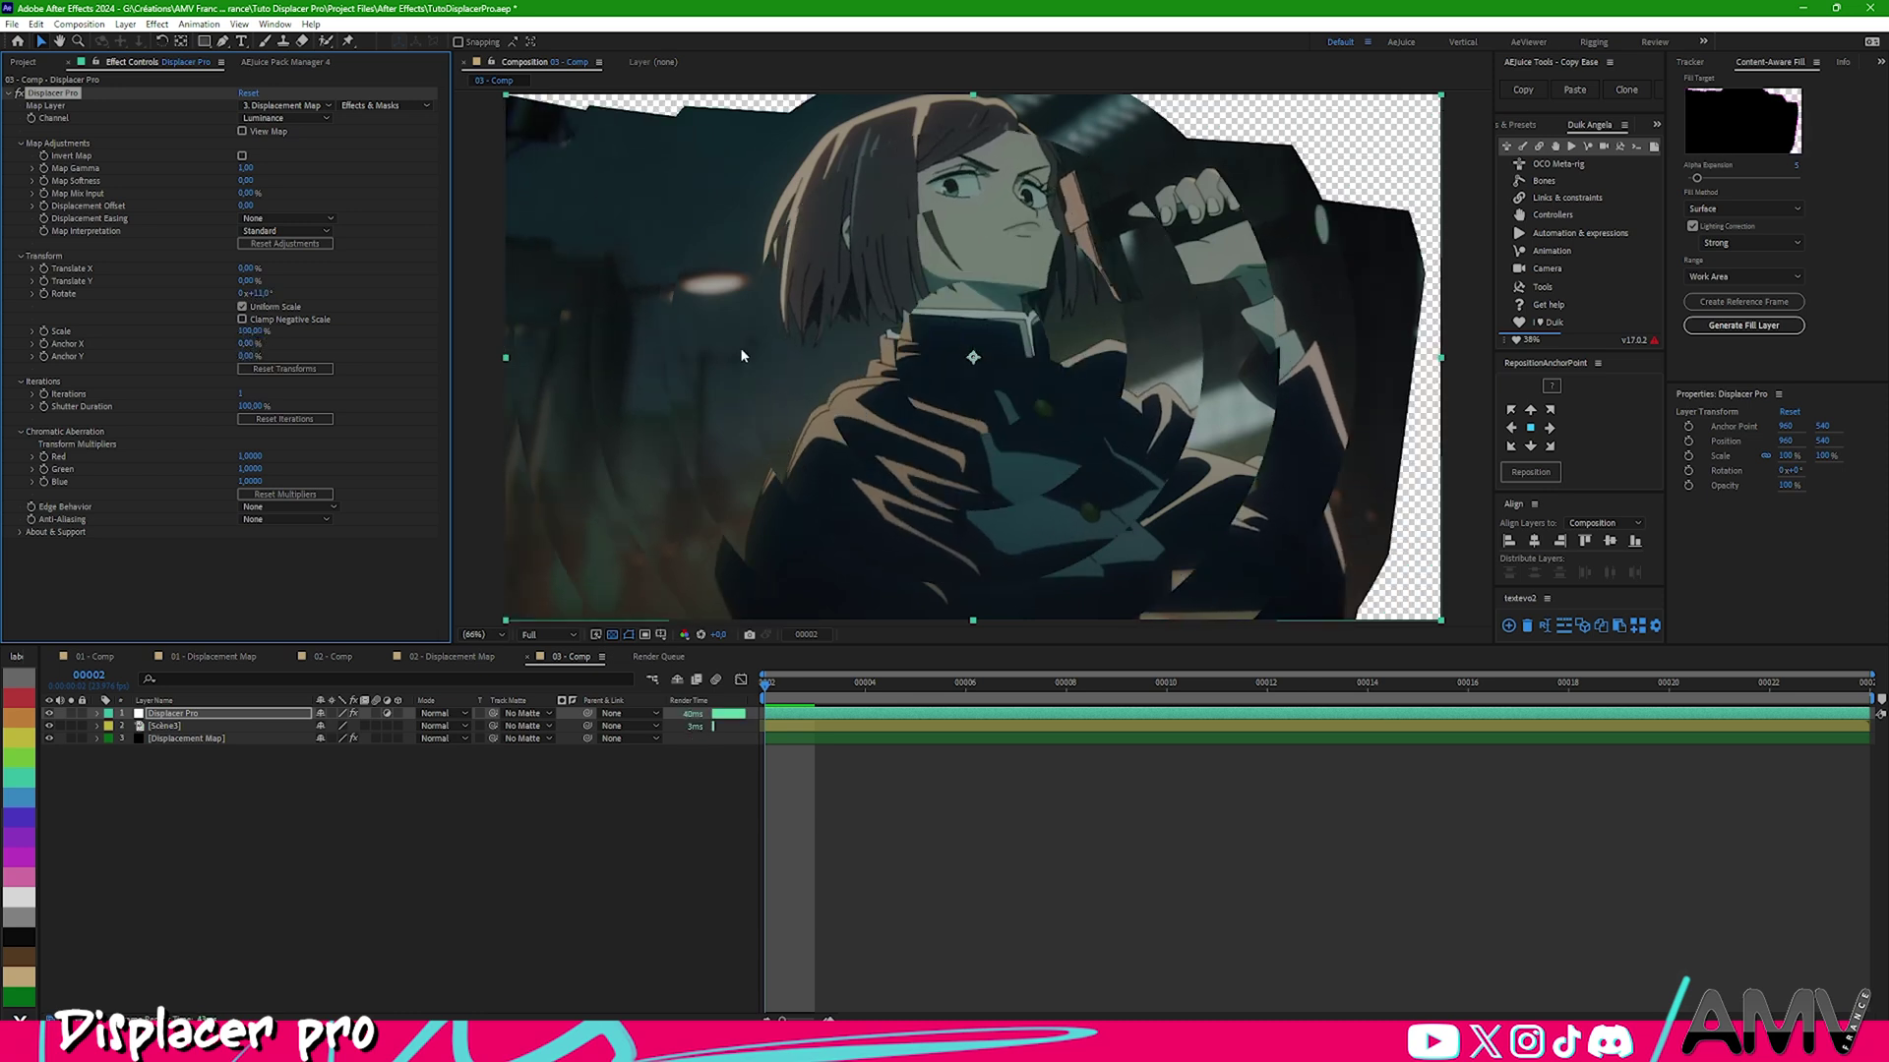
{"action": "left_click", "coordinate": [242, 367]}
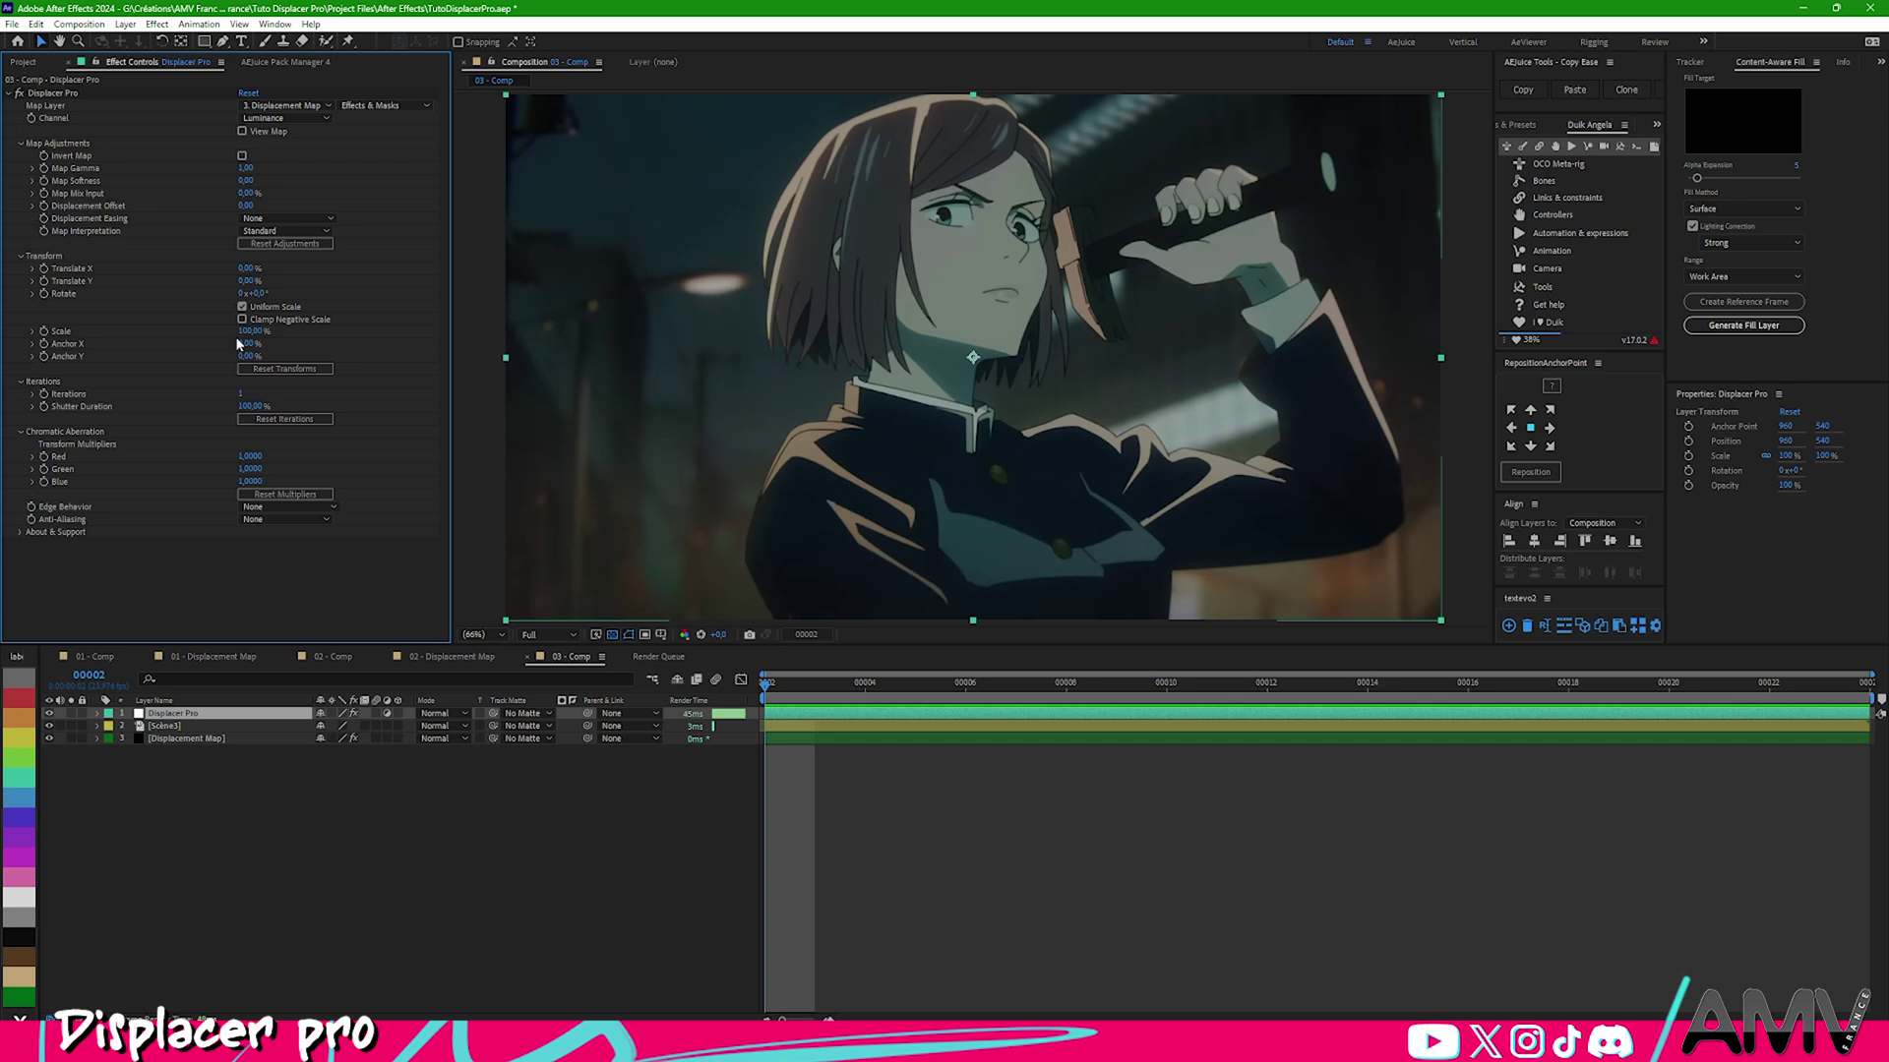
Step: Move the swirl anchor X to 64%, and try 24 iterations before returning Iterations to 1
{"action": "left_click_drag", "start_coordinate": [244, 344], "coordinate": [301, 345]}
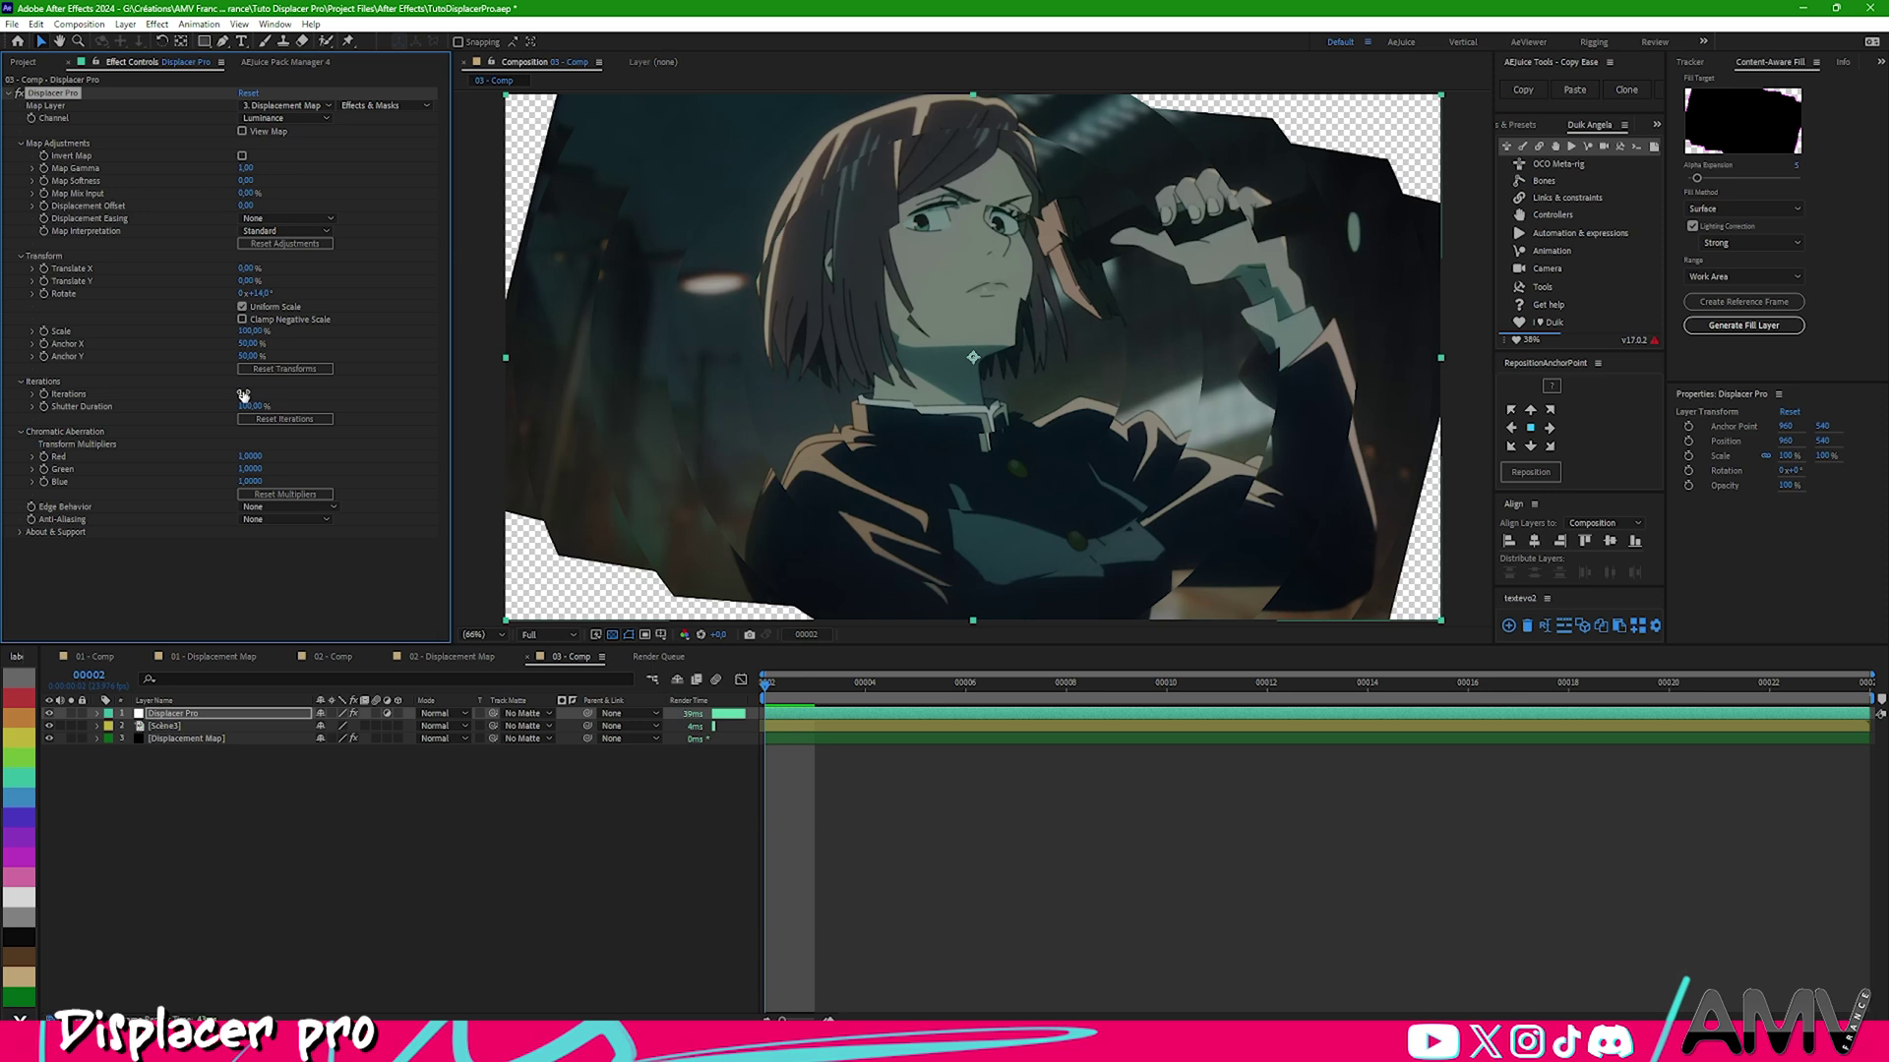
{"action": "left_click_drag", "start_coordinate": [244, 392], "coordinate": [548, 256]}
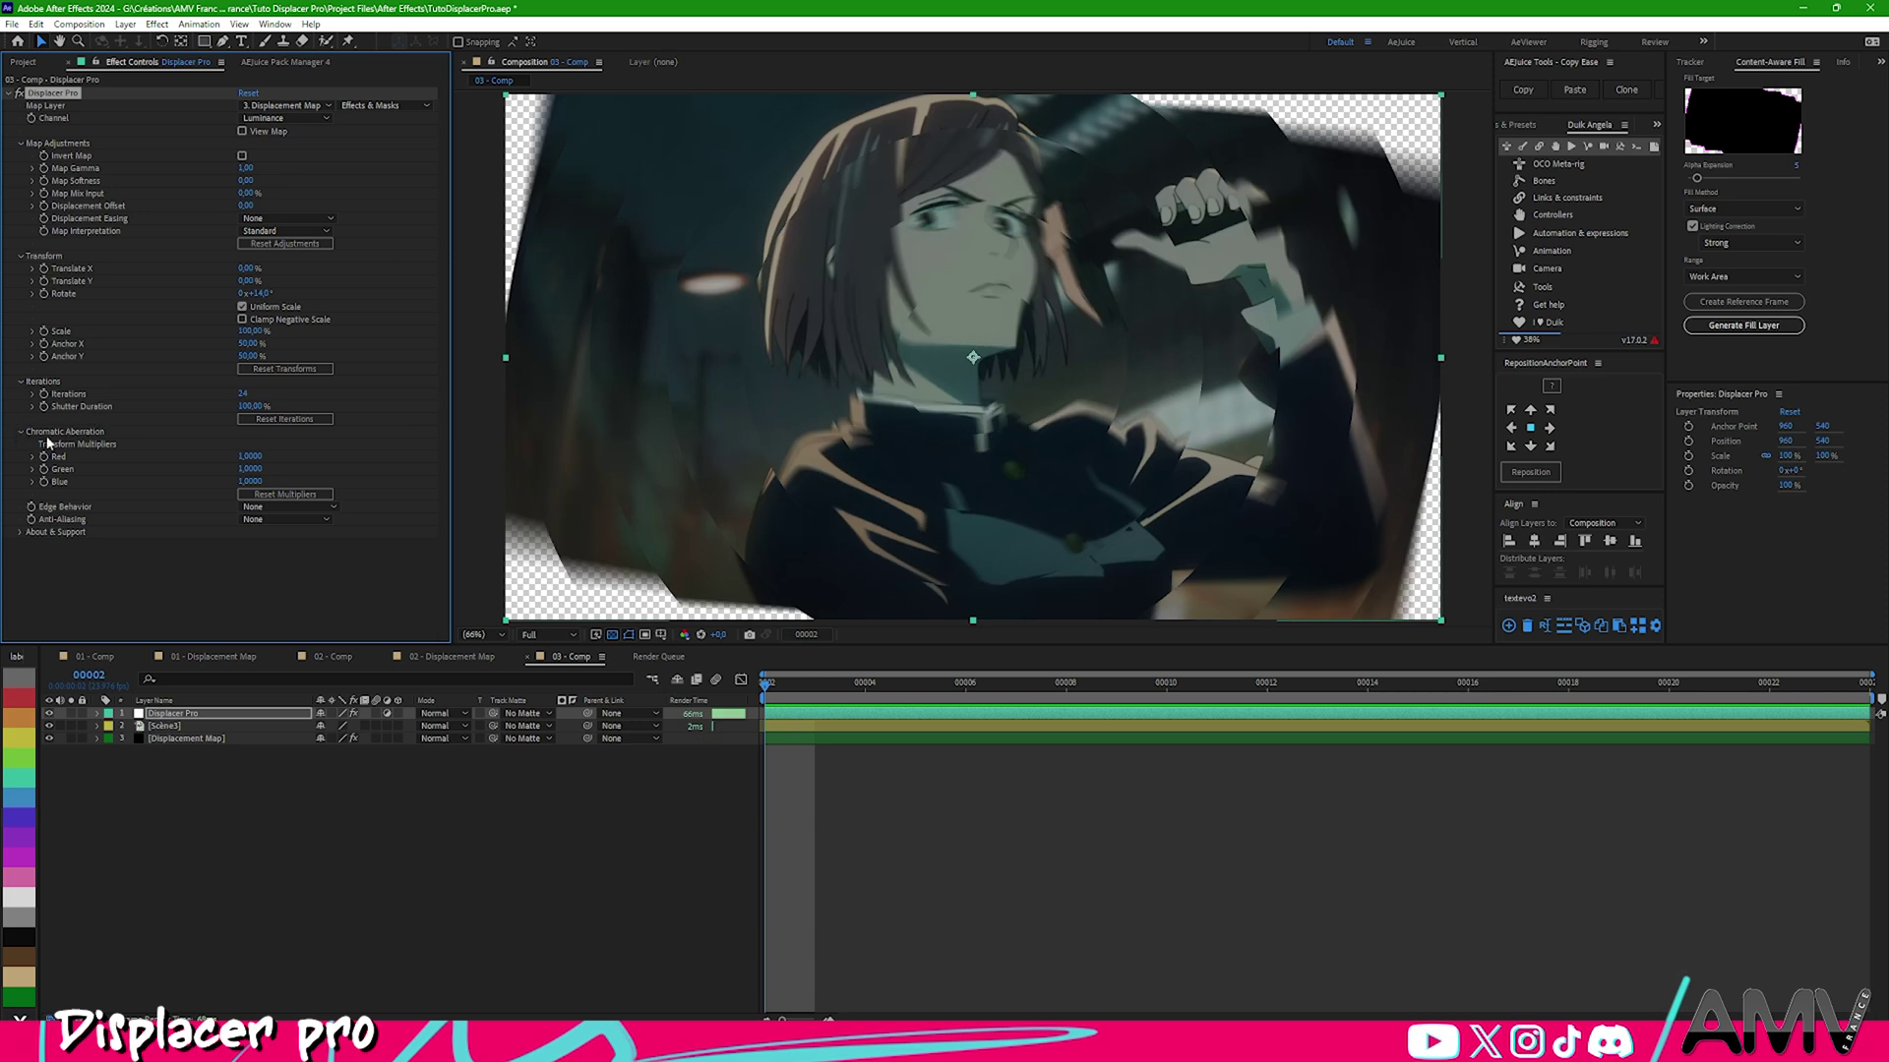
{"action": "left_click", "coordinate": [243, 393]}
{"action": "type", "text": "1"}
{"action": "key", "text": "Return"}
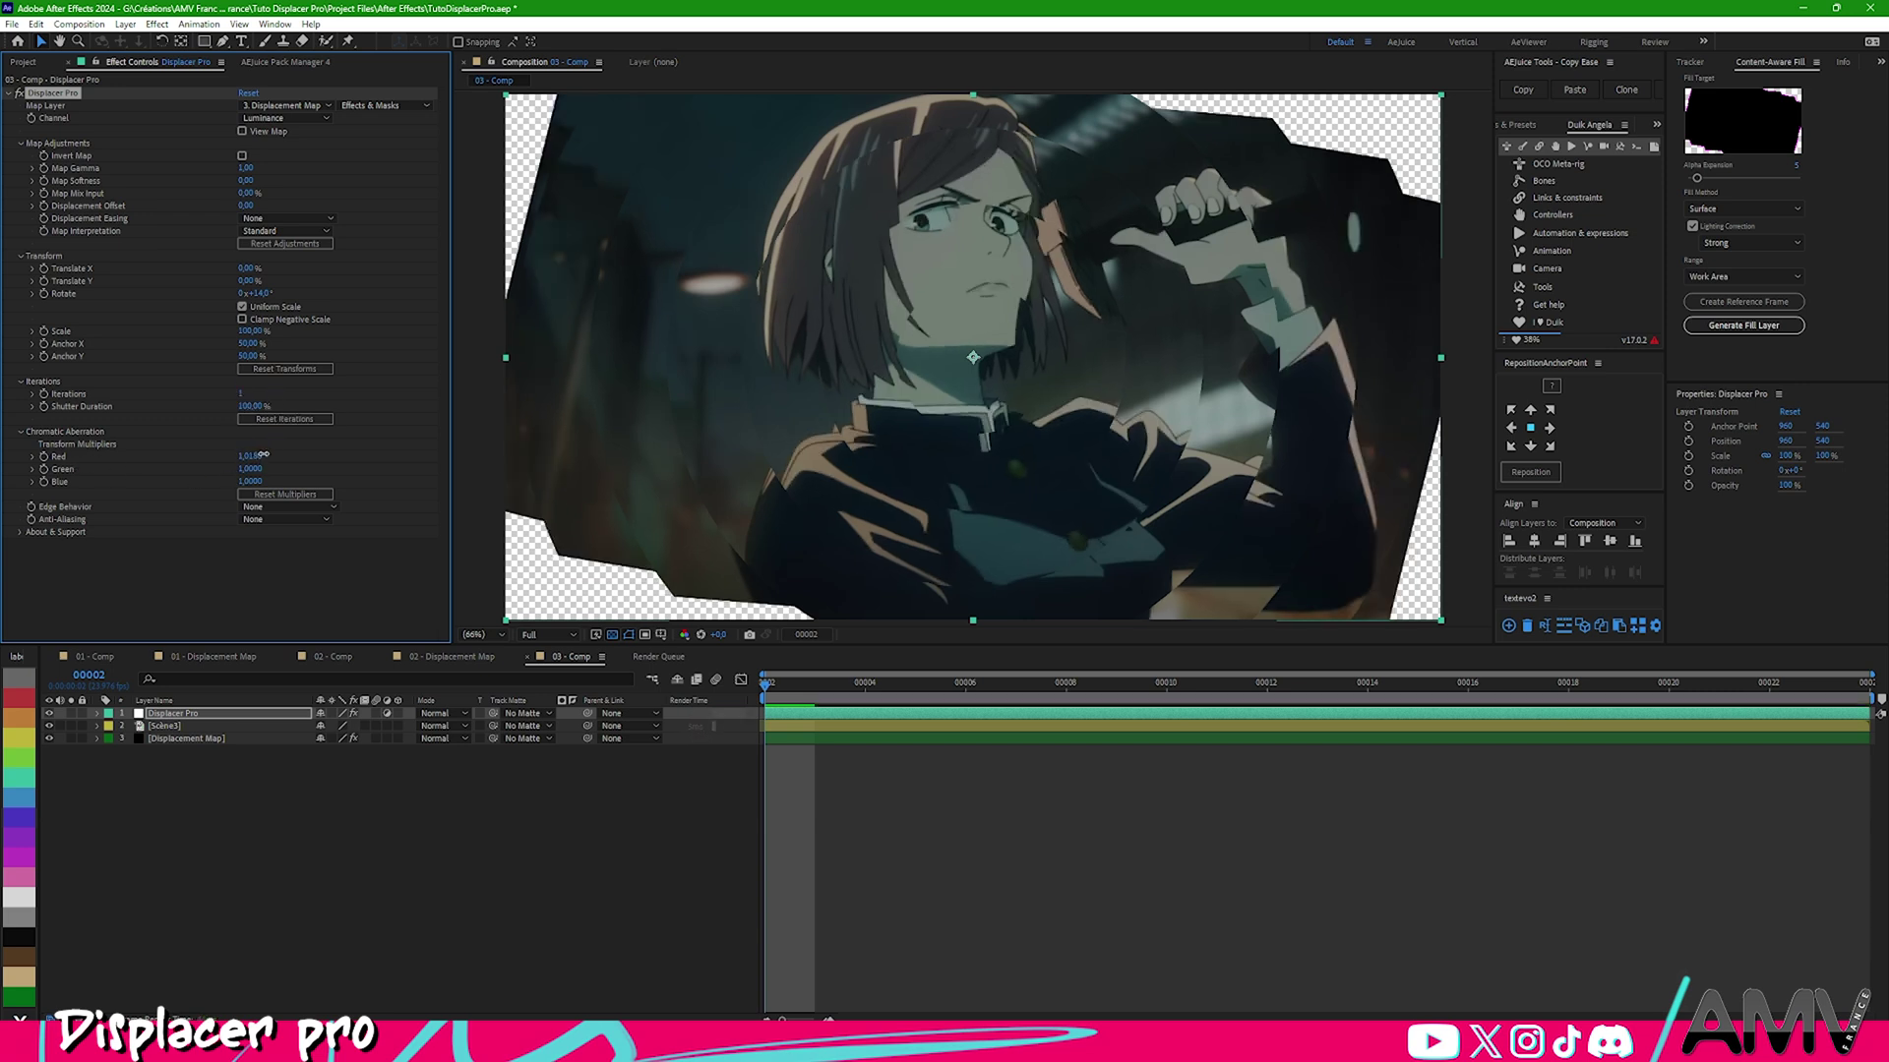
Step: Lower the Chromatic Aberration Red multiplier to 0,5 for red-cyan fringing
{"action": "left_click", "coordinate": [91, 462]}
{"action": "left_click_drag", "start_coordinate": [250, 456], "coordinate": [250, 455]}
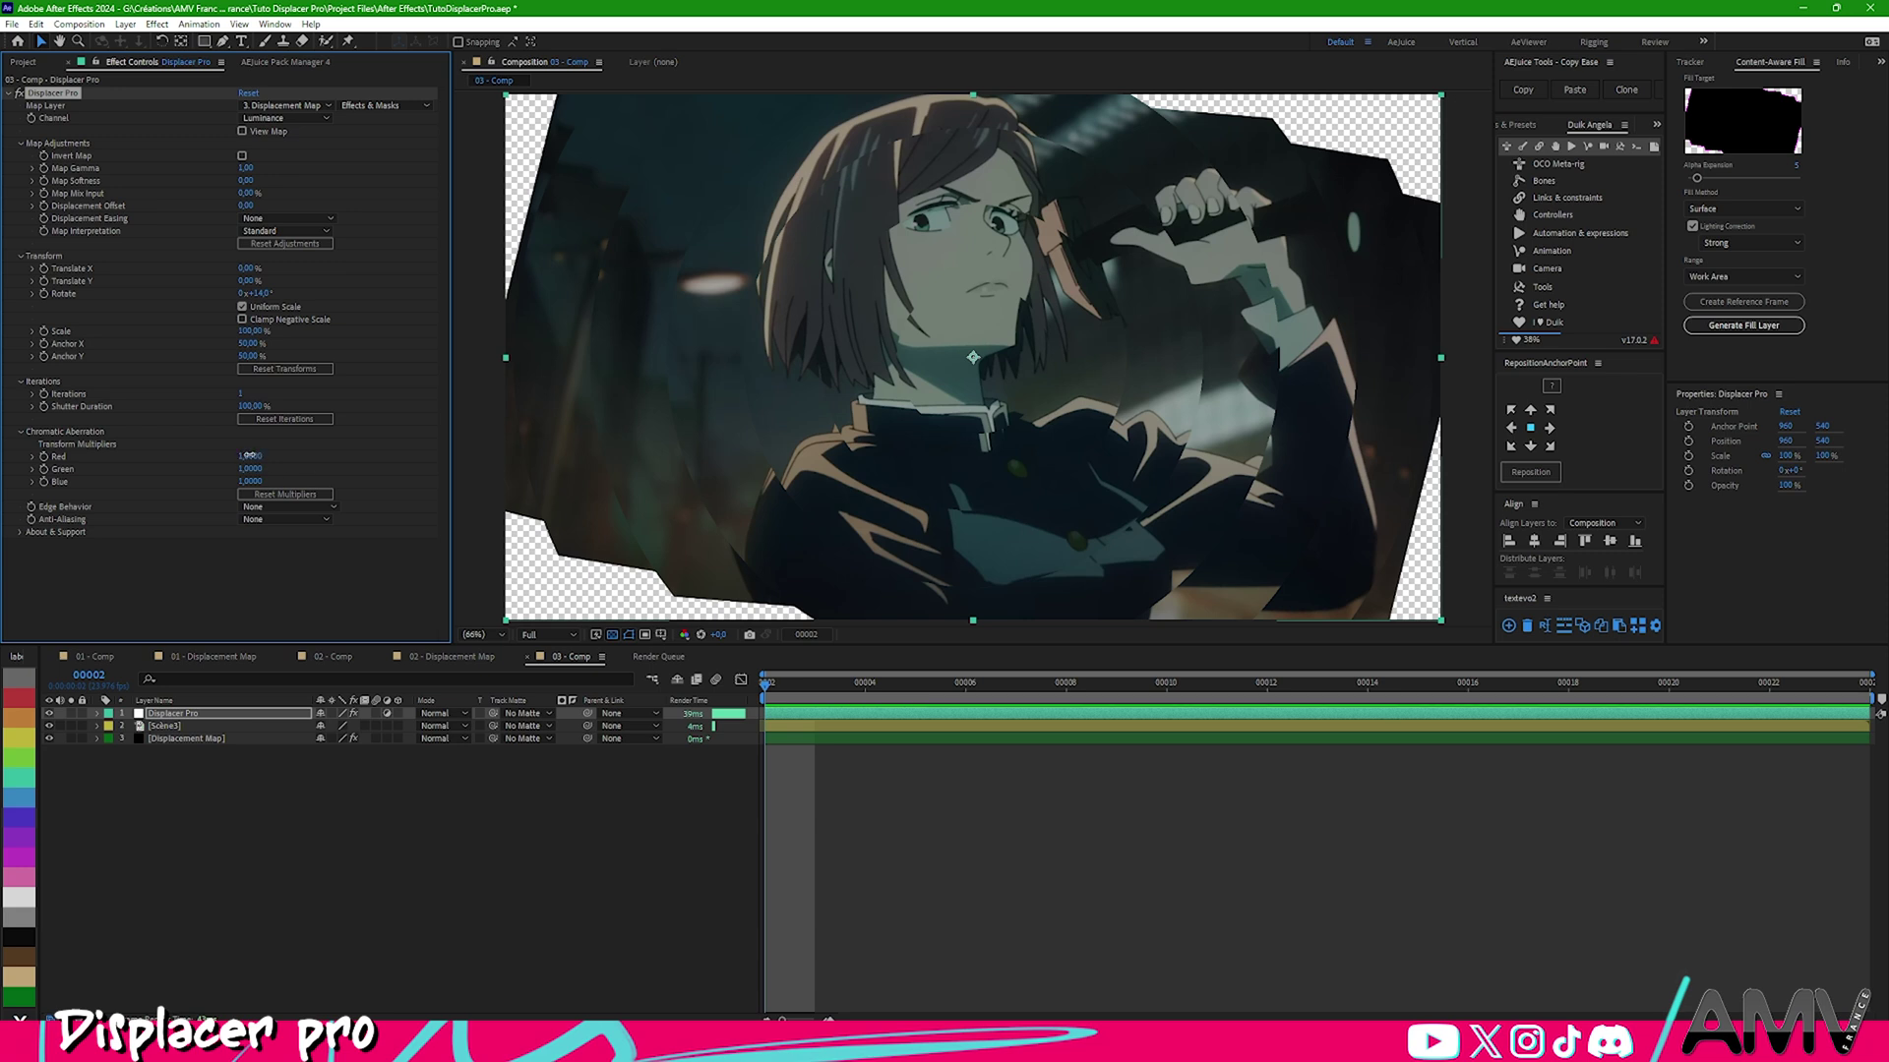
{"action": "key", "text": "Return"}
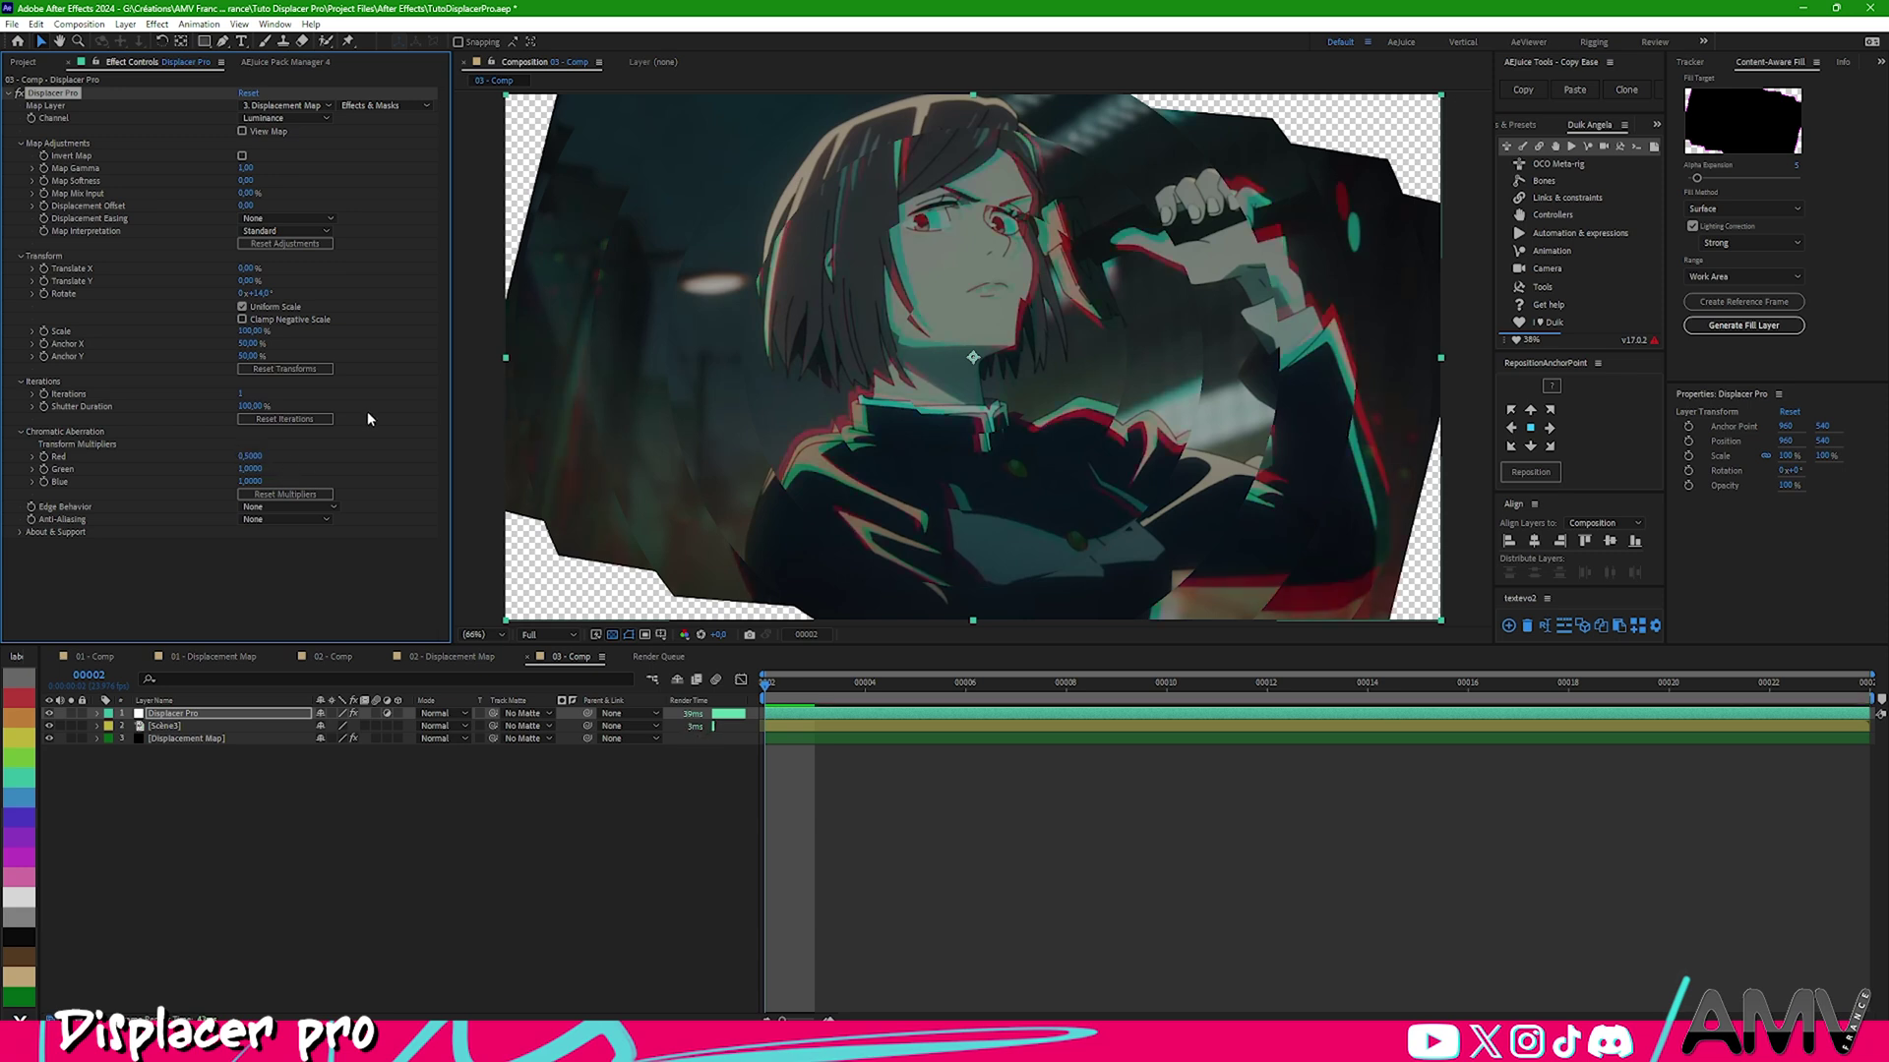
Step: Set the Blue multiplier to 1,5
{"action": "left_click", "coordinate": [251, 482]}
{"action": "type", "text": "1,5"}
{"action": "key", "text": "Return"}
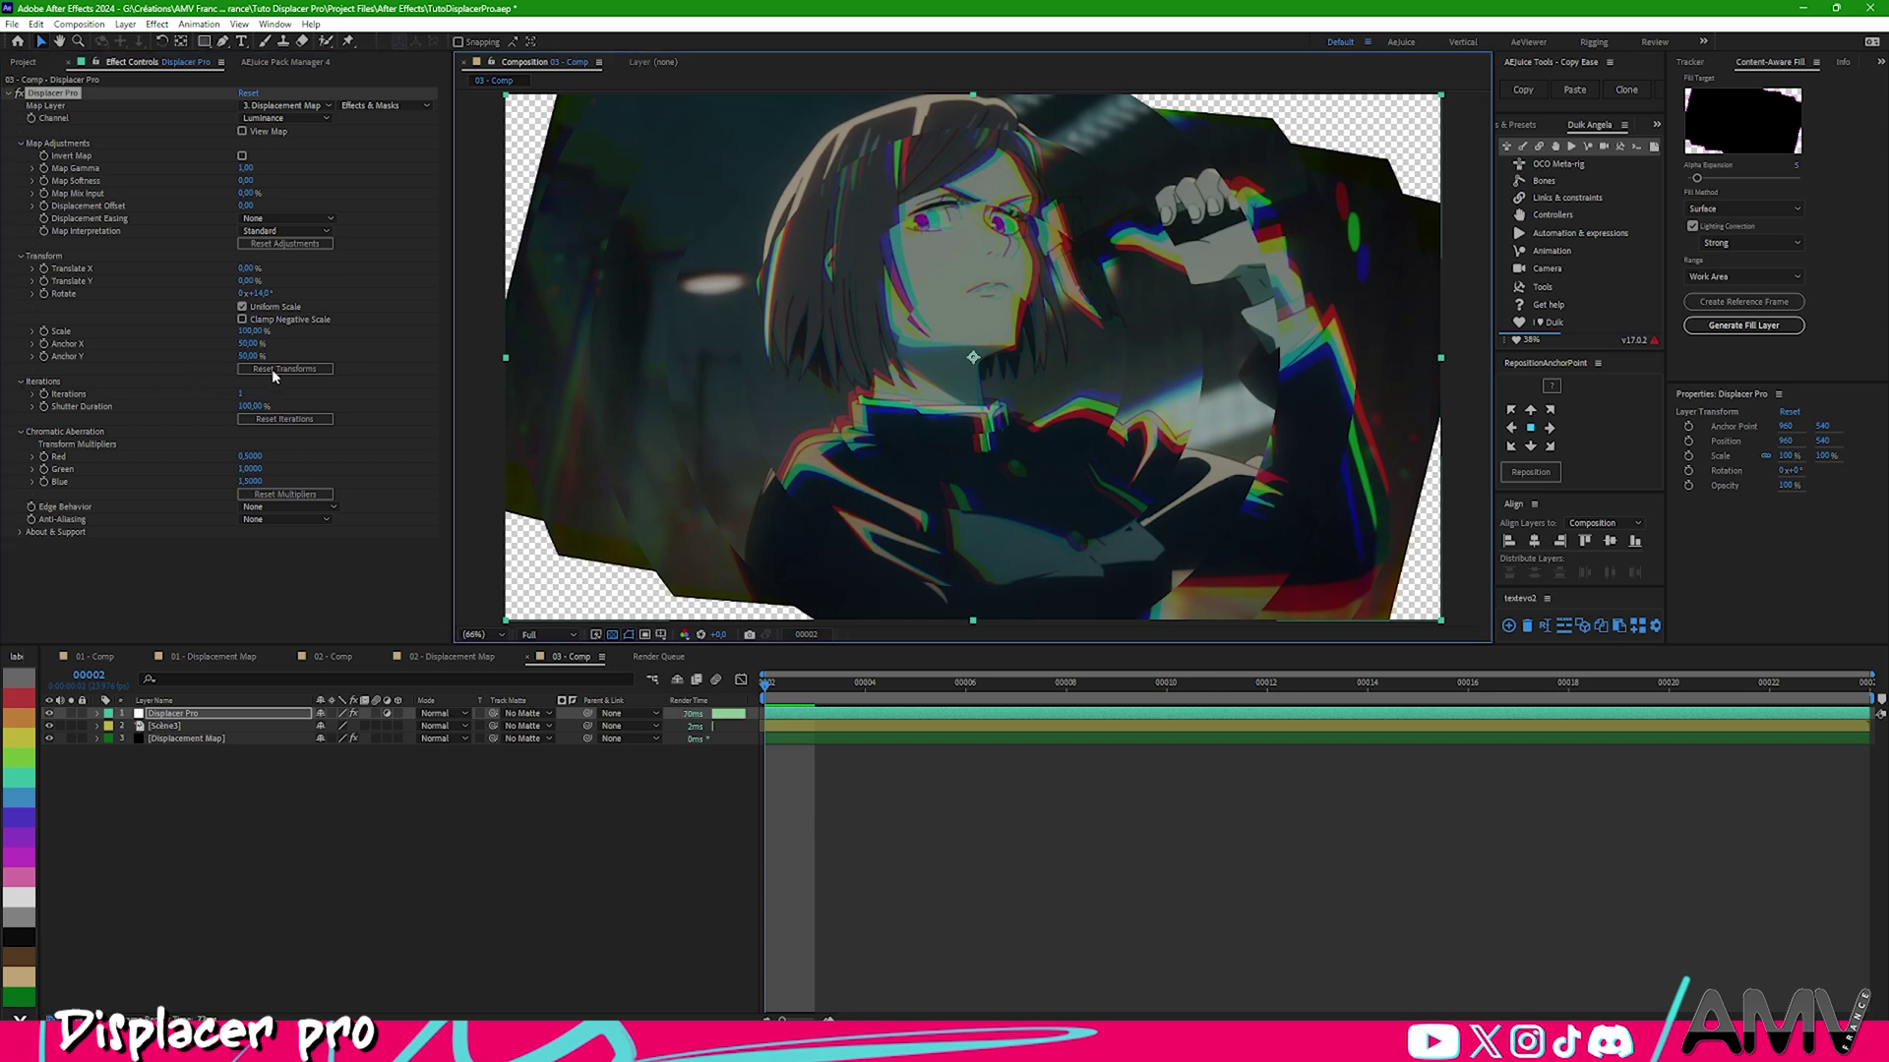
Step: Raise Iterations to 24 and check the result at 100% zoom, then zoom back out
{"action": "left_click", "coordinate": [240, 394]}
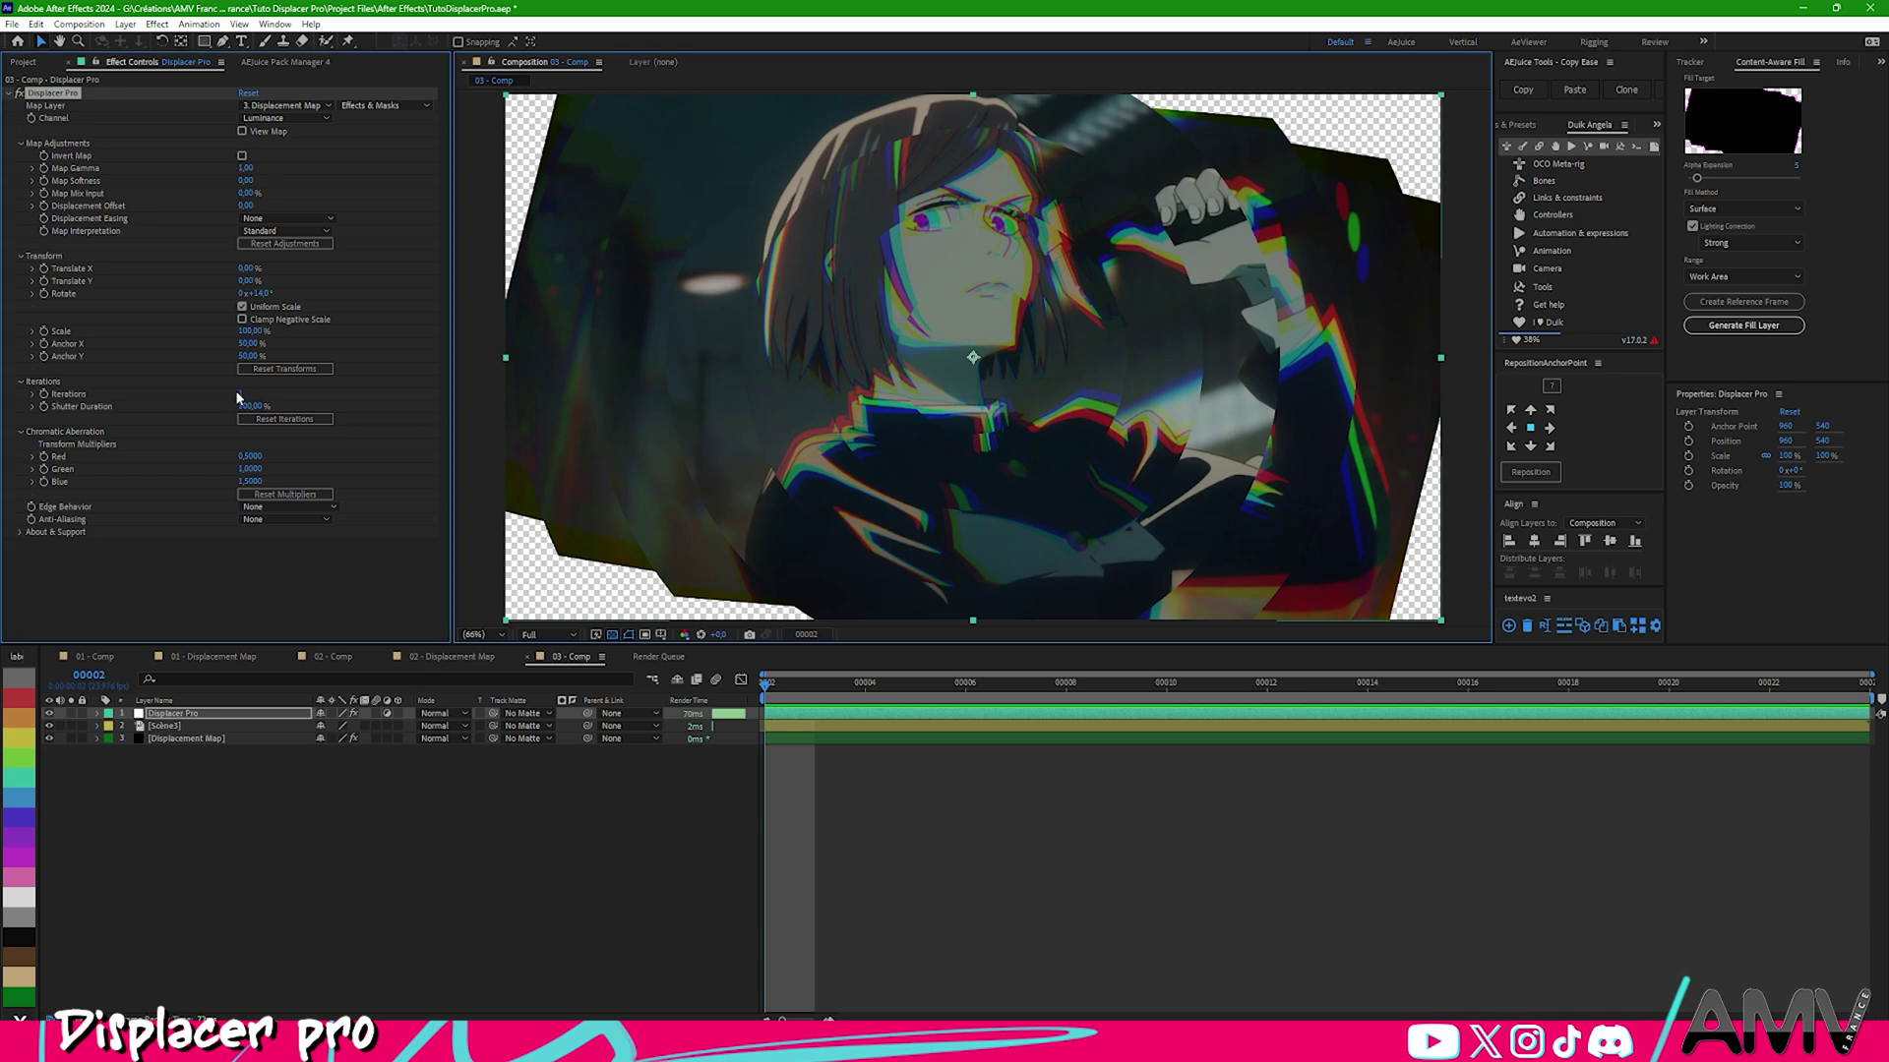
{"action": "type", "text": "24"}
{"action": "key", "text": "Return"}
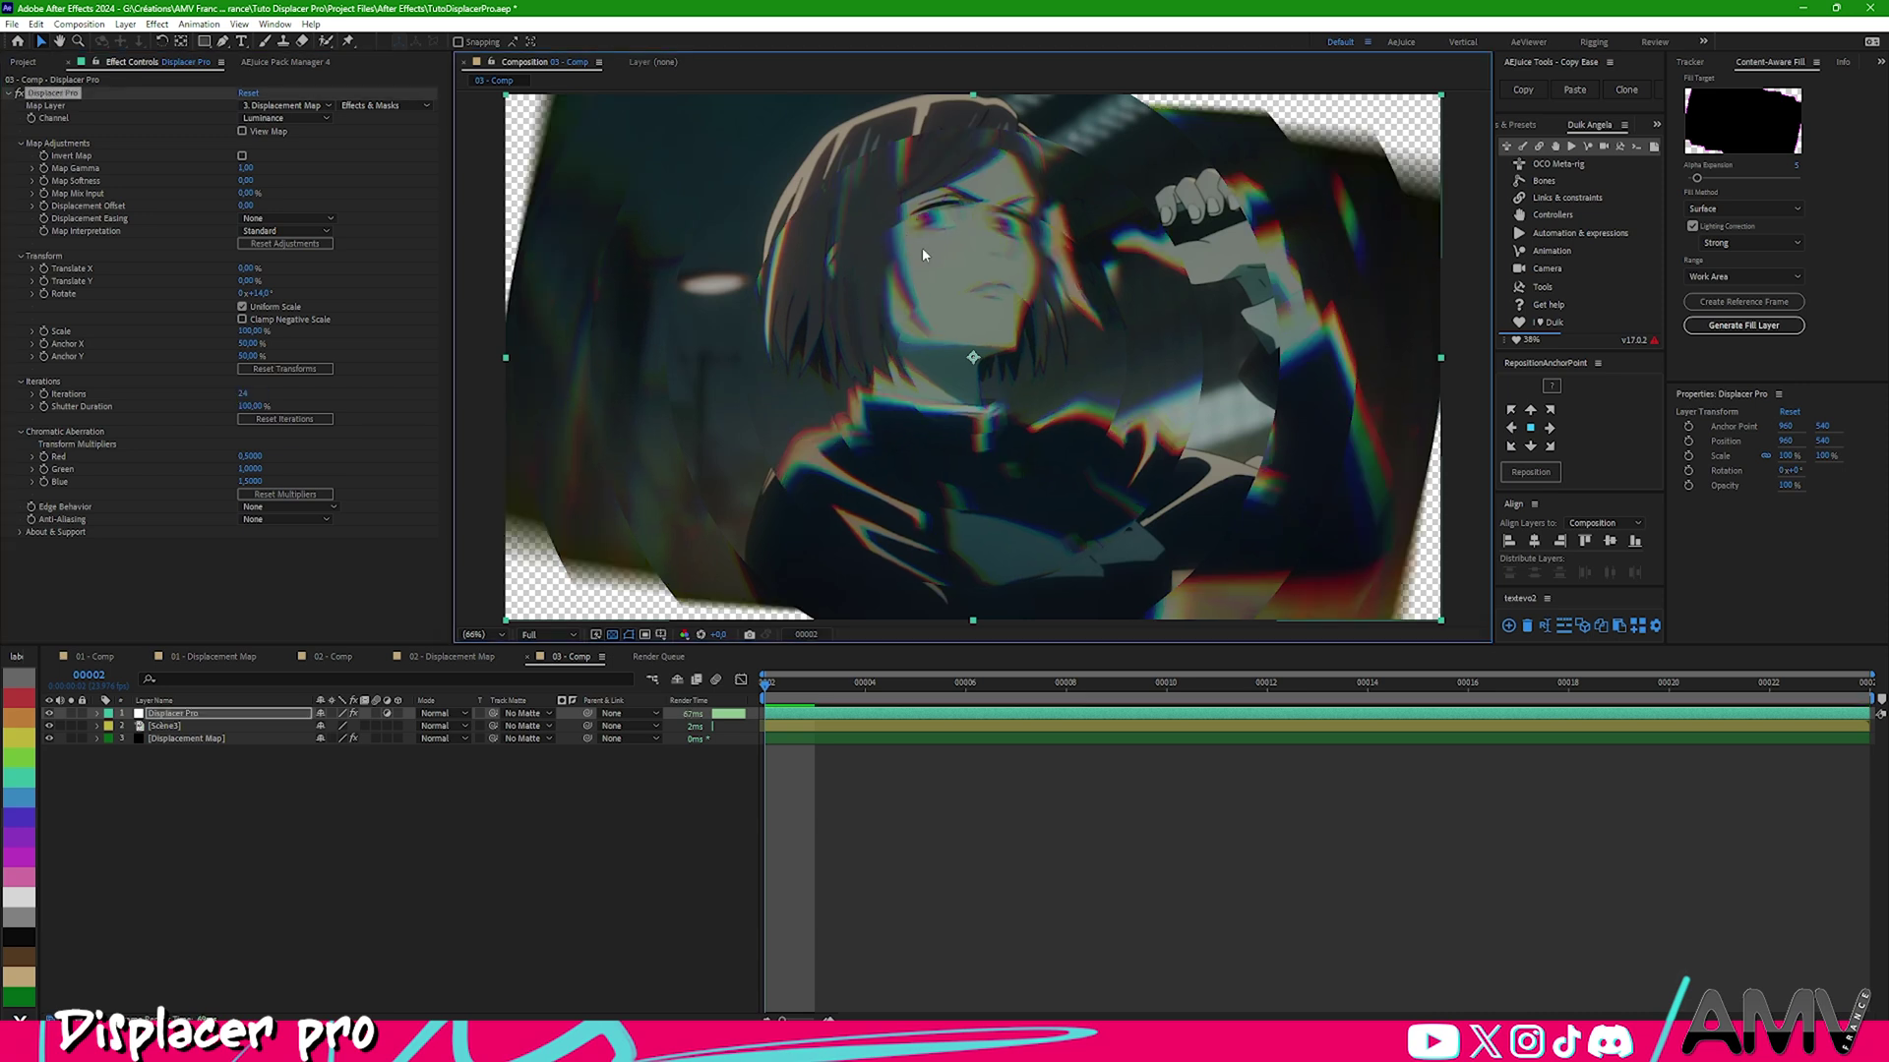
{"action": "key", "text": "period"}
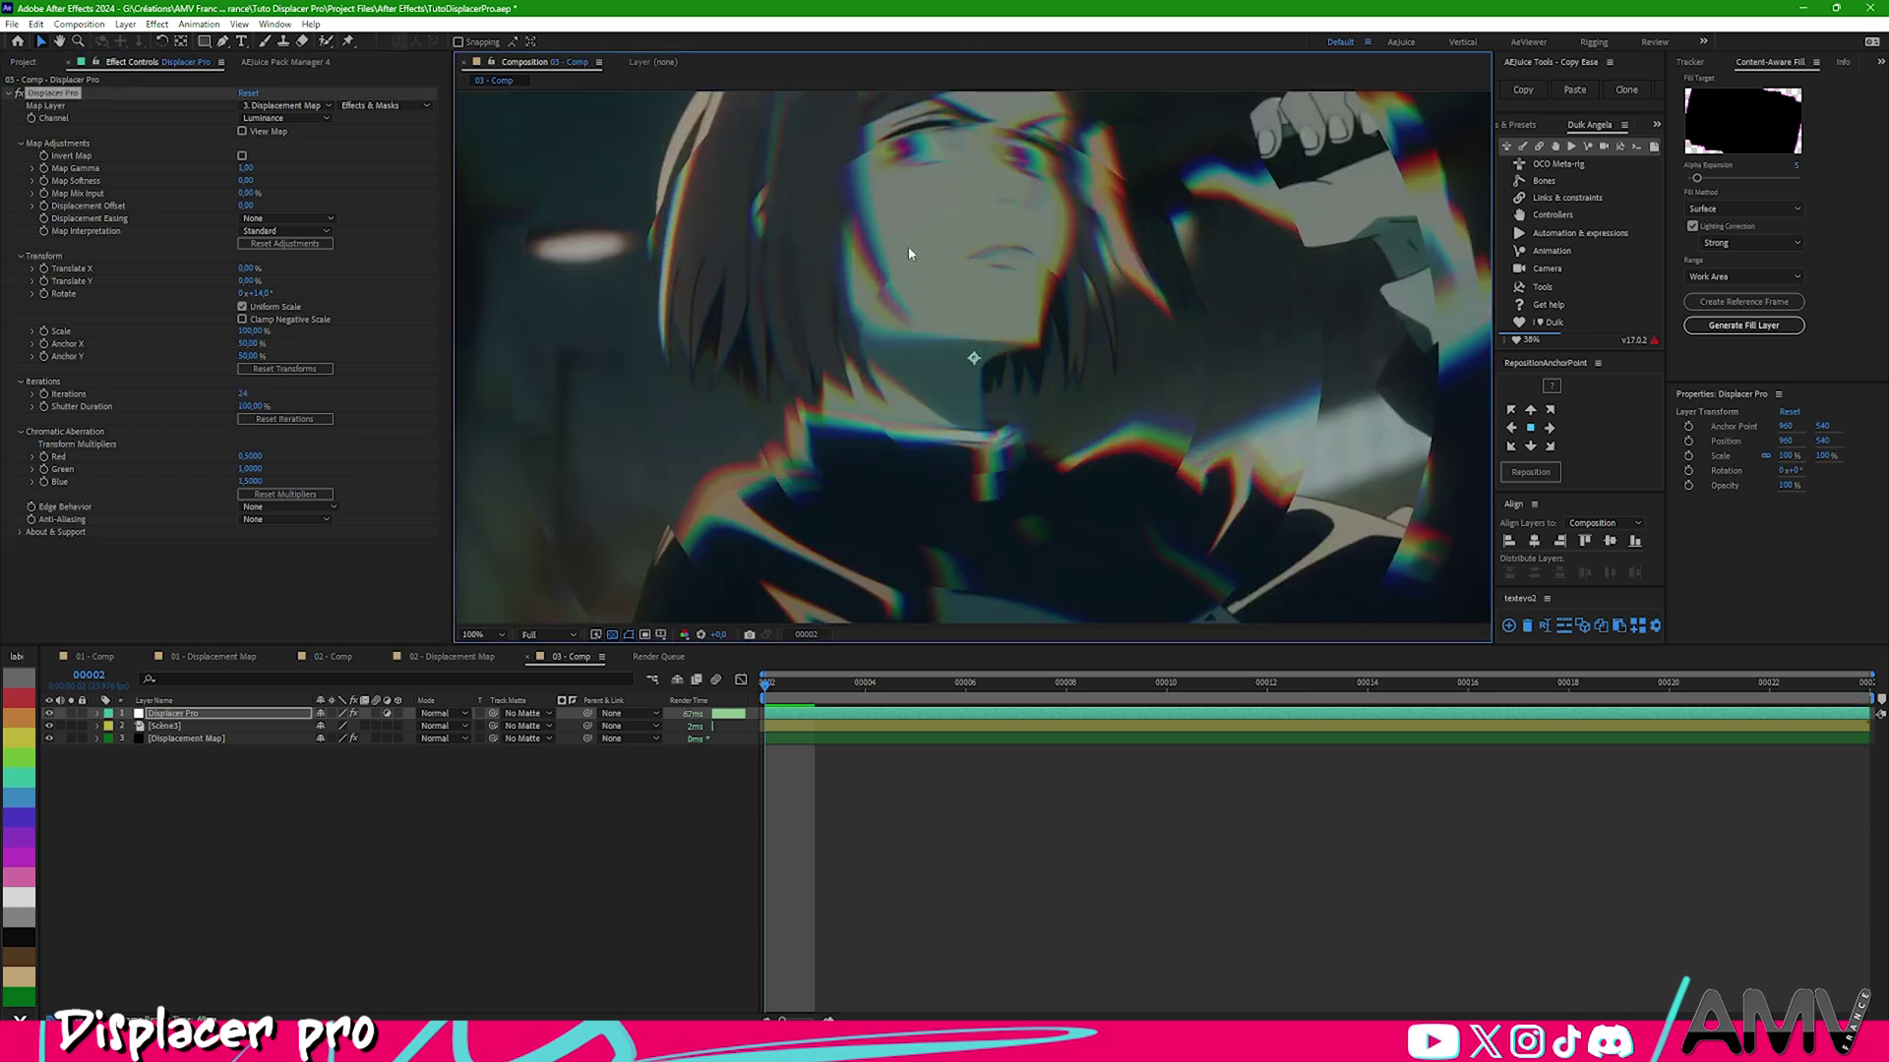
{"action": "key", "text": "comma"}
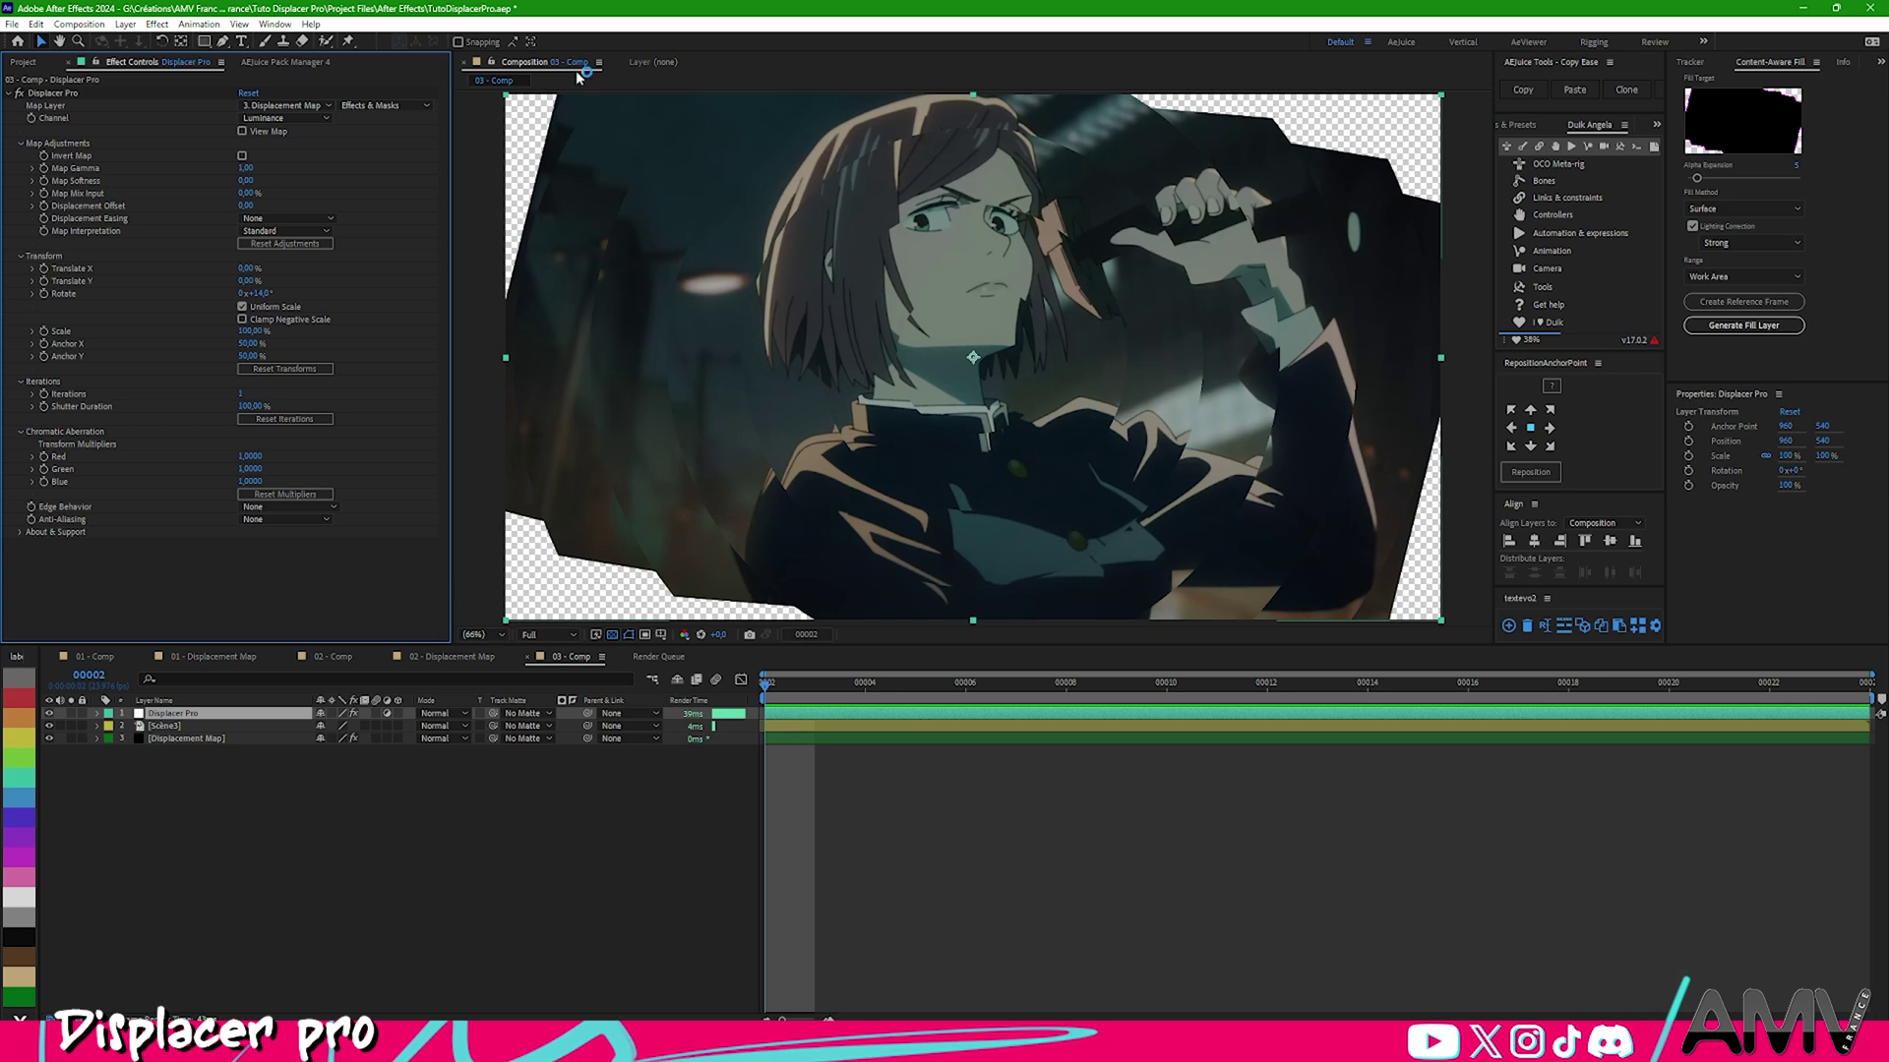
{"action": "left_click", "coordinate": [510, 200]}
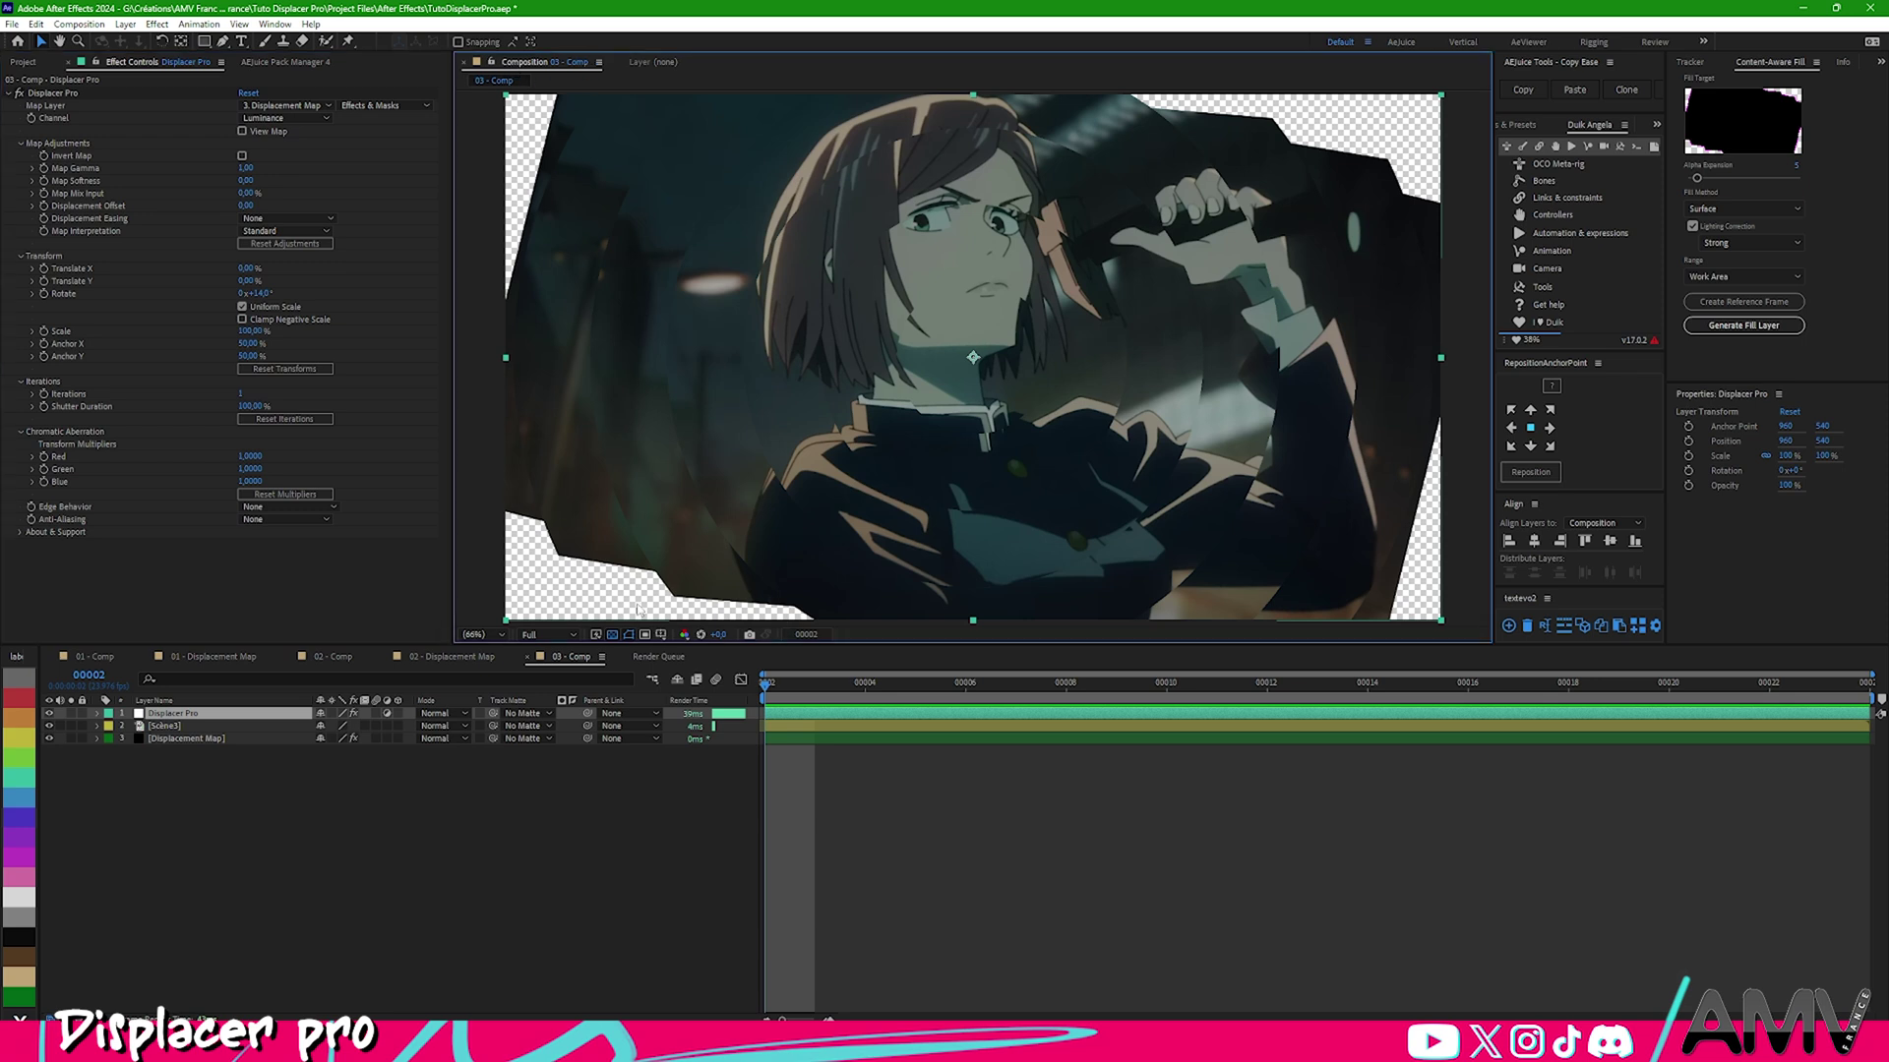
{"action": "left_click", "coordinate": [279, 508]}
Step: Set Edge Behavior to Mirror Repeat and inspect the filled corners up close
{"action": "left_click", "coordinate": [285, 545]}
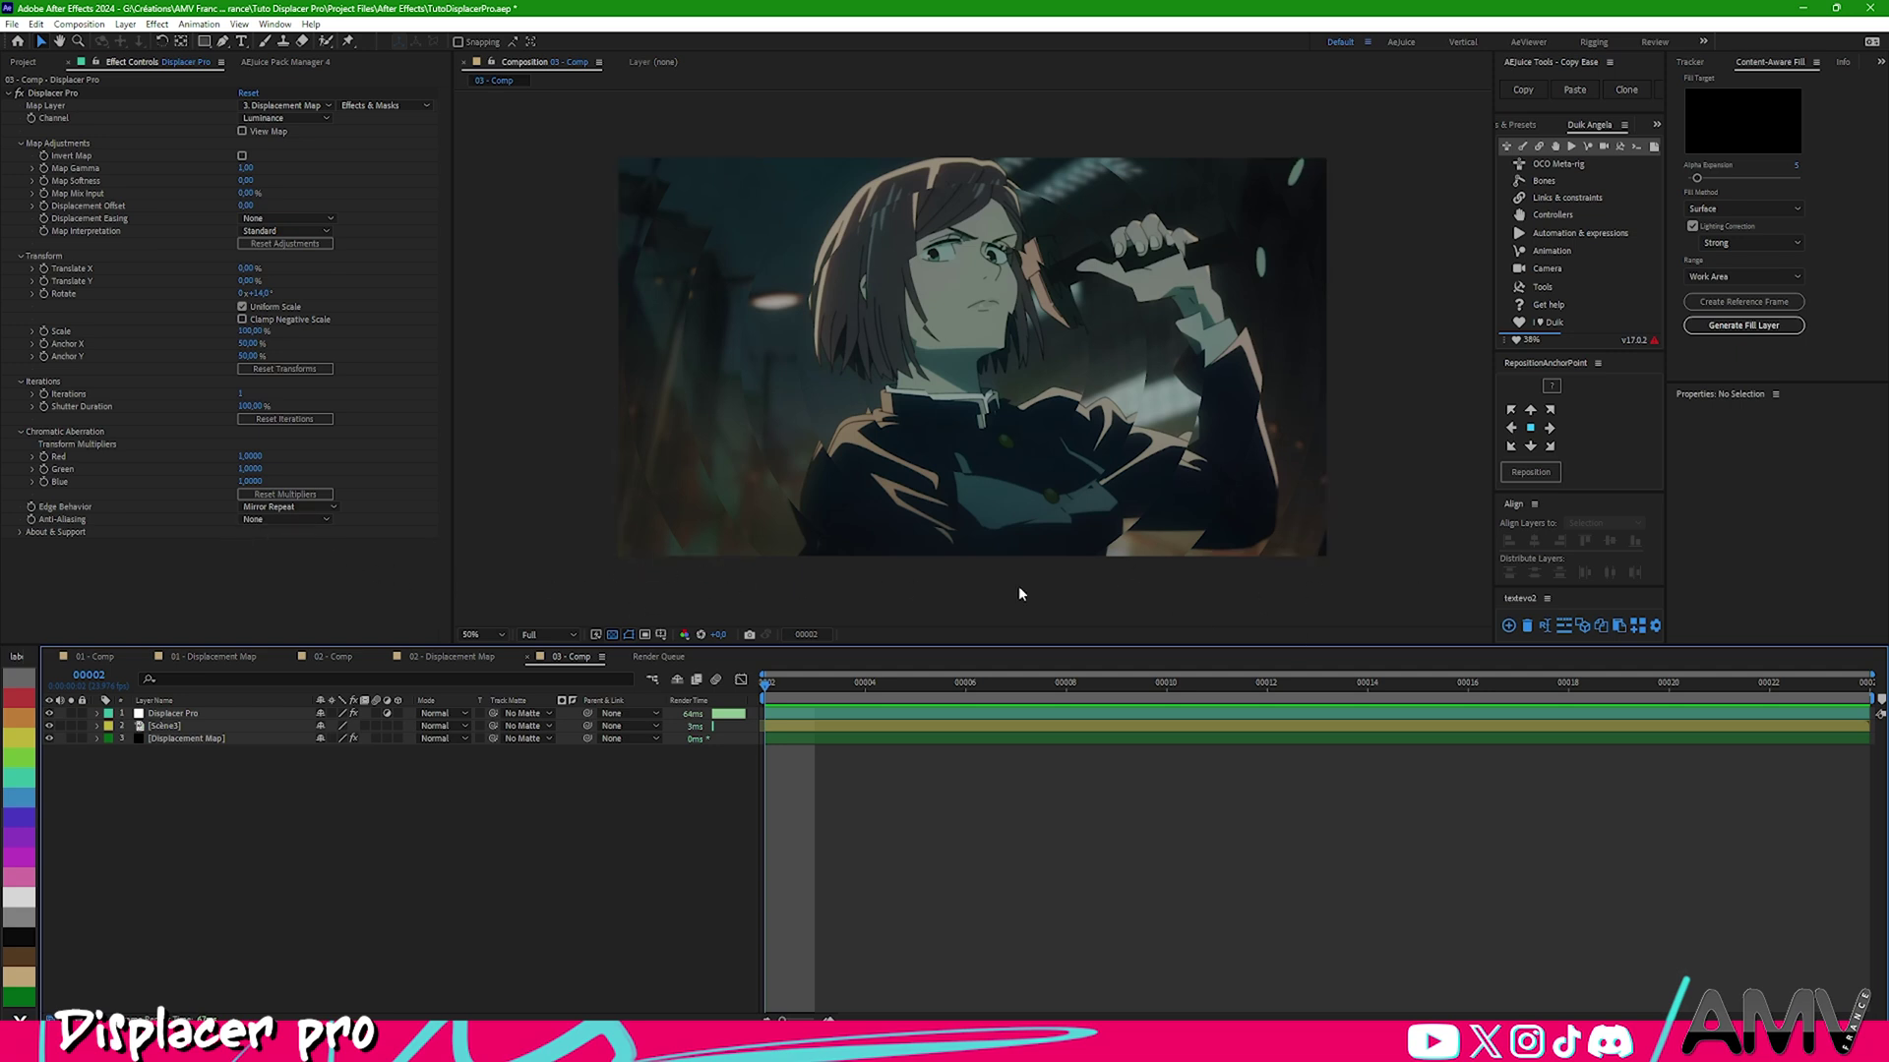
{"action": "scroll", "coordinate": [875, 446], "scroll_direction": "up", "scroll_amount": 2}
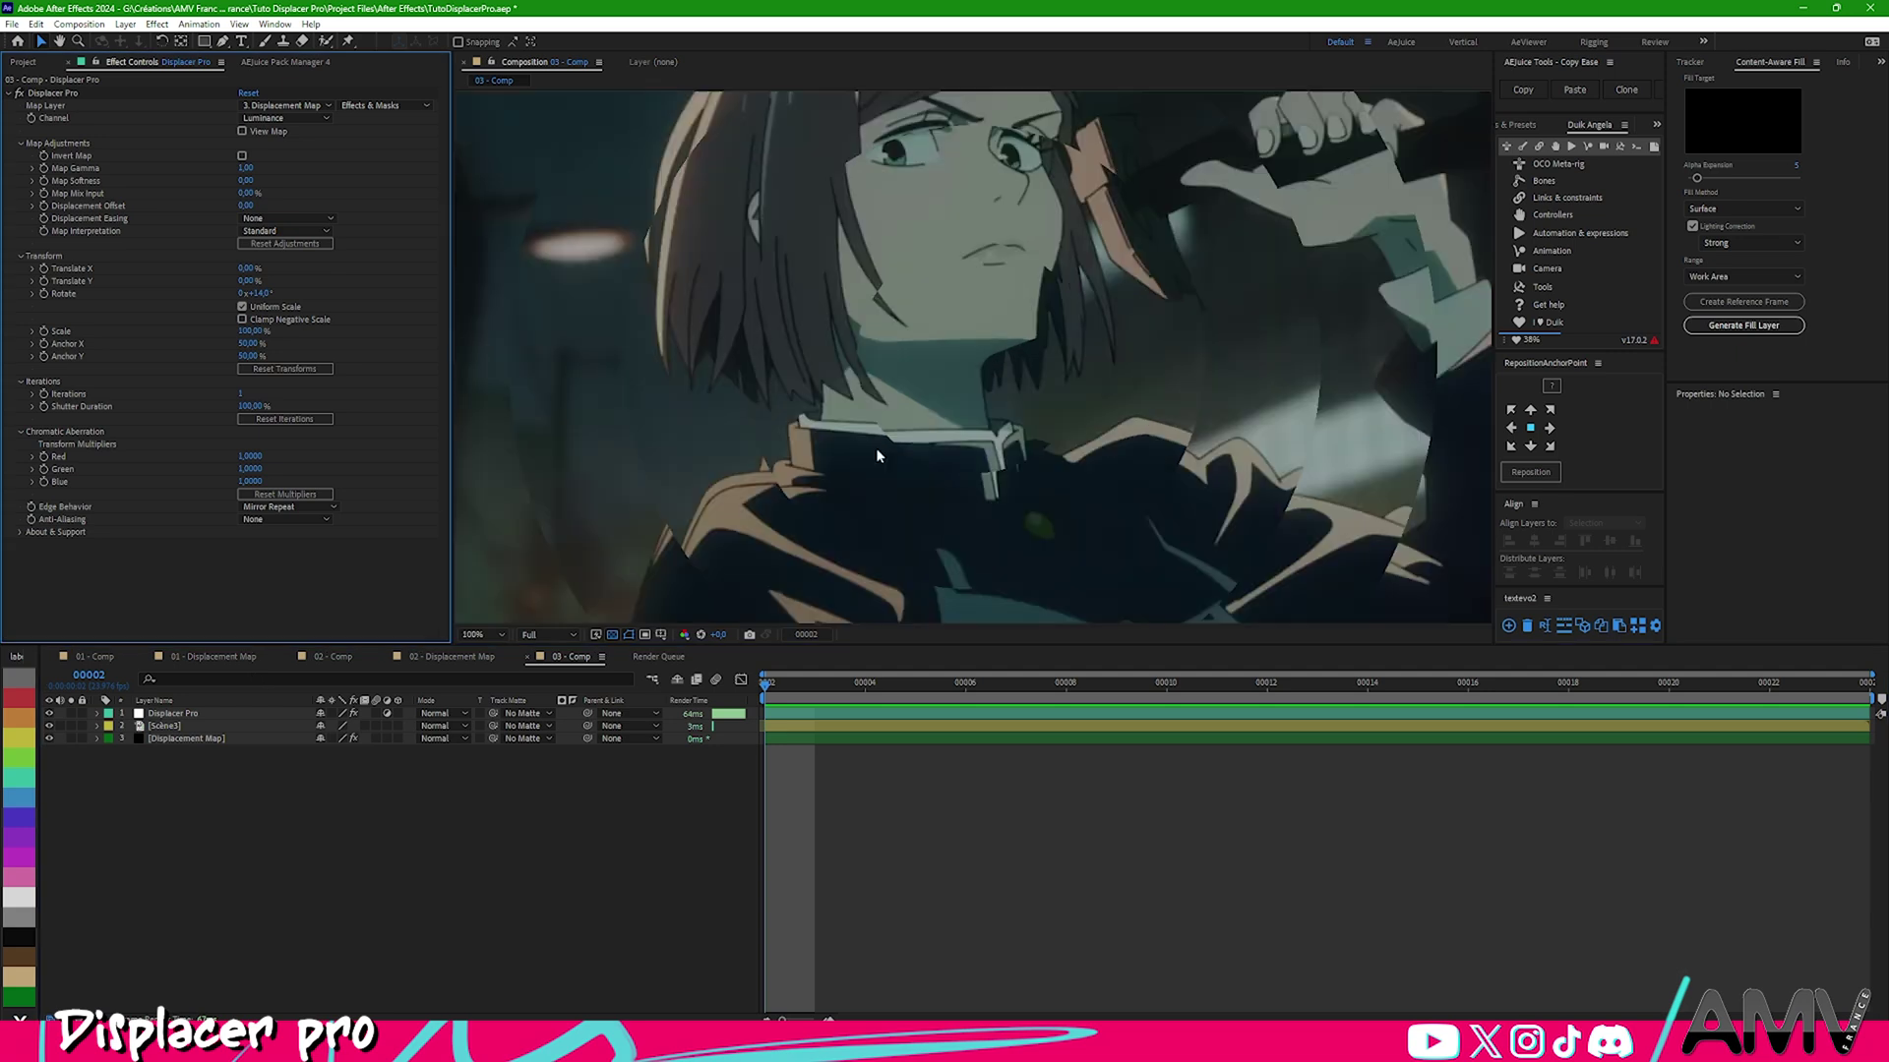
{"action": "left_click_drag", "start_coordinate": [716, 434], "coordinate": [791, 500]}
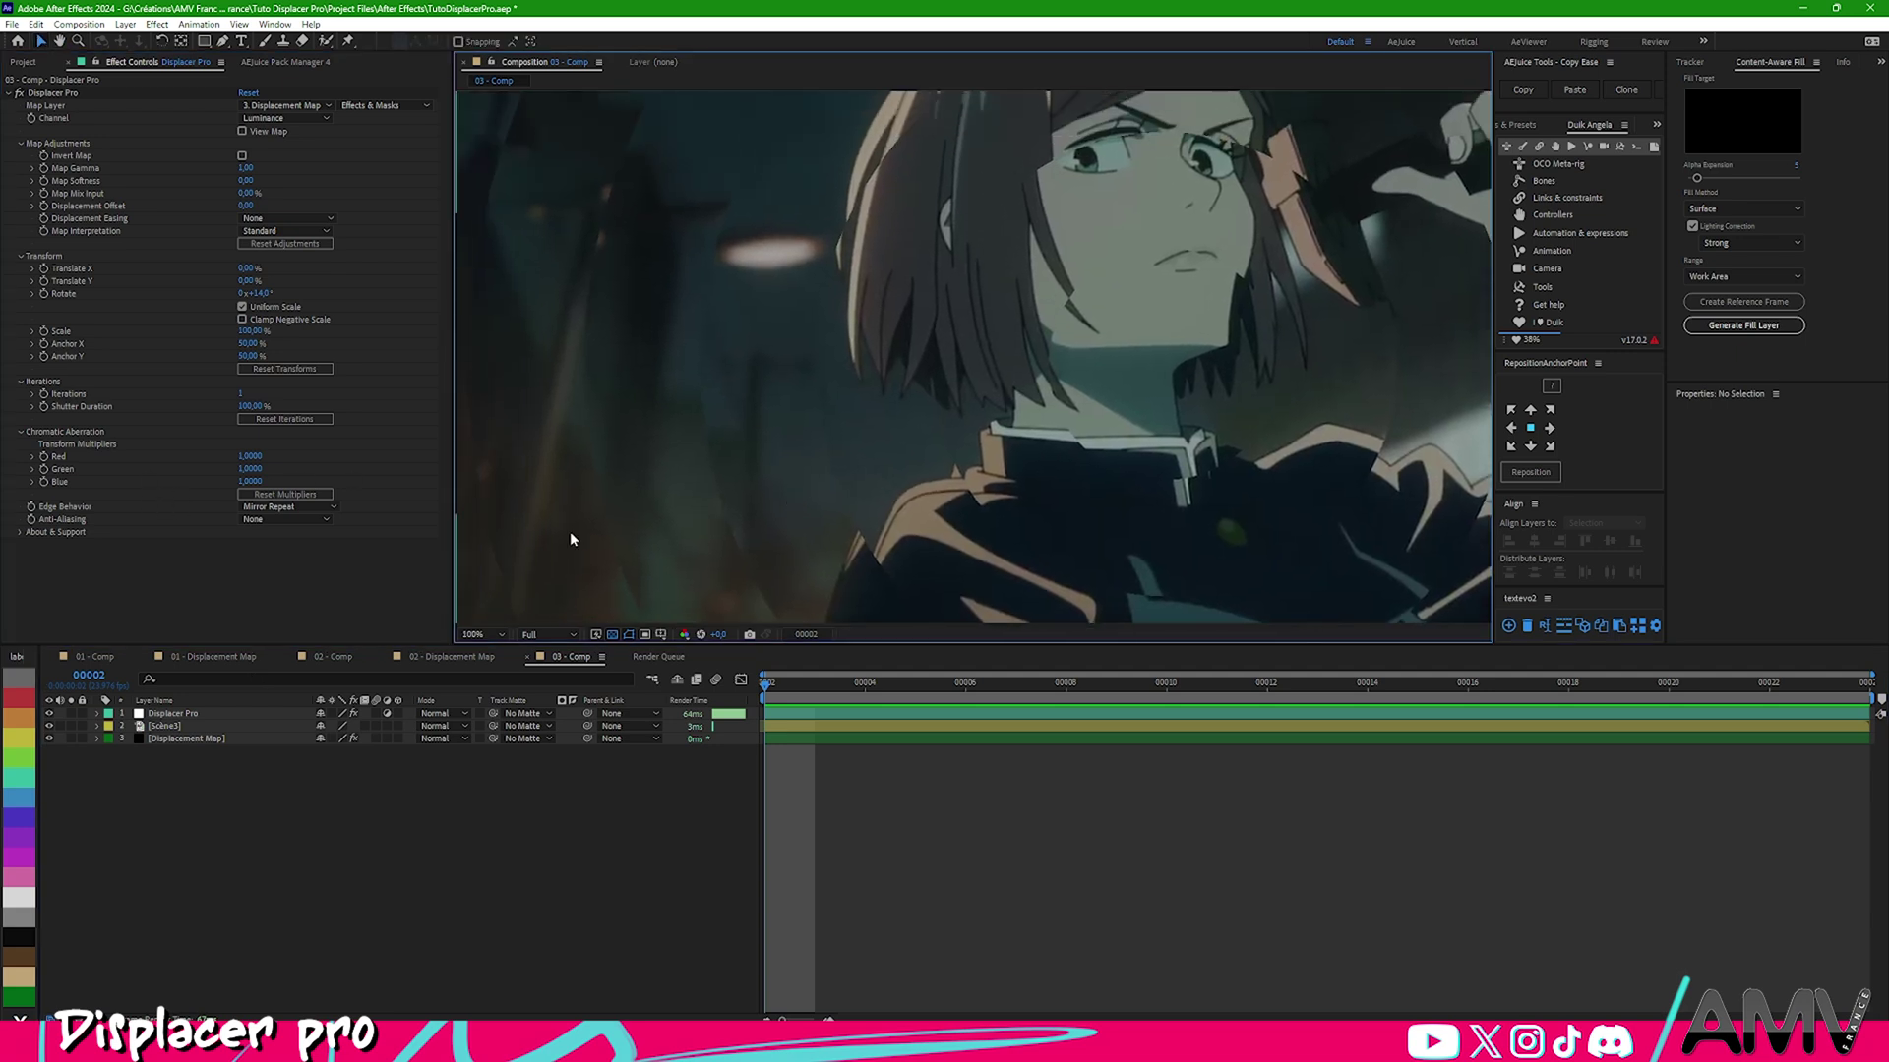
Step: Select the Displacer Pro layer, fit the frame in view, and bring up the Map Layer choices
{"action": "left_click", "coordinate": [874, 405]}
{"action": "key", "text": "shift+slash"}
{"action": "left_click", "coordinate": [278, 105]}
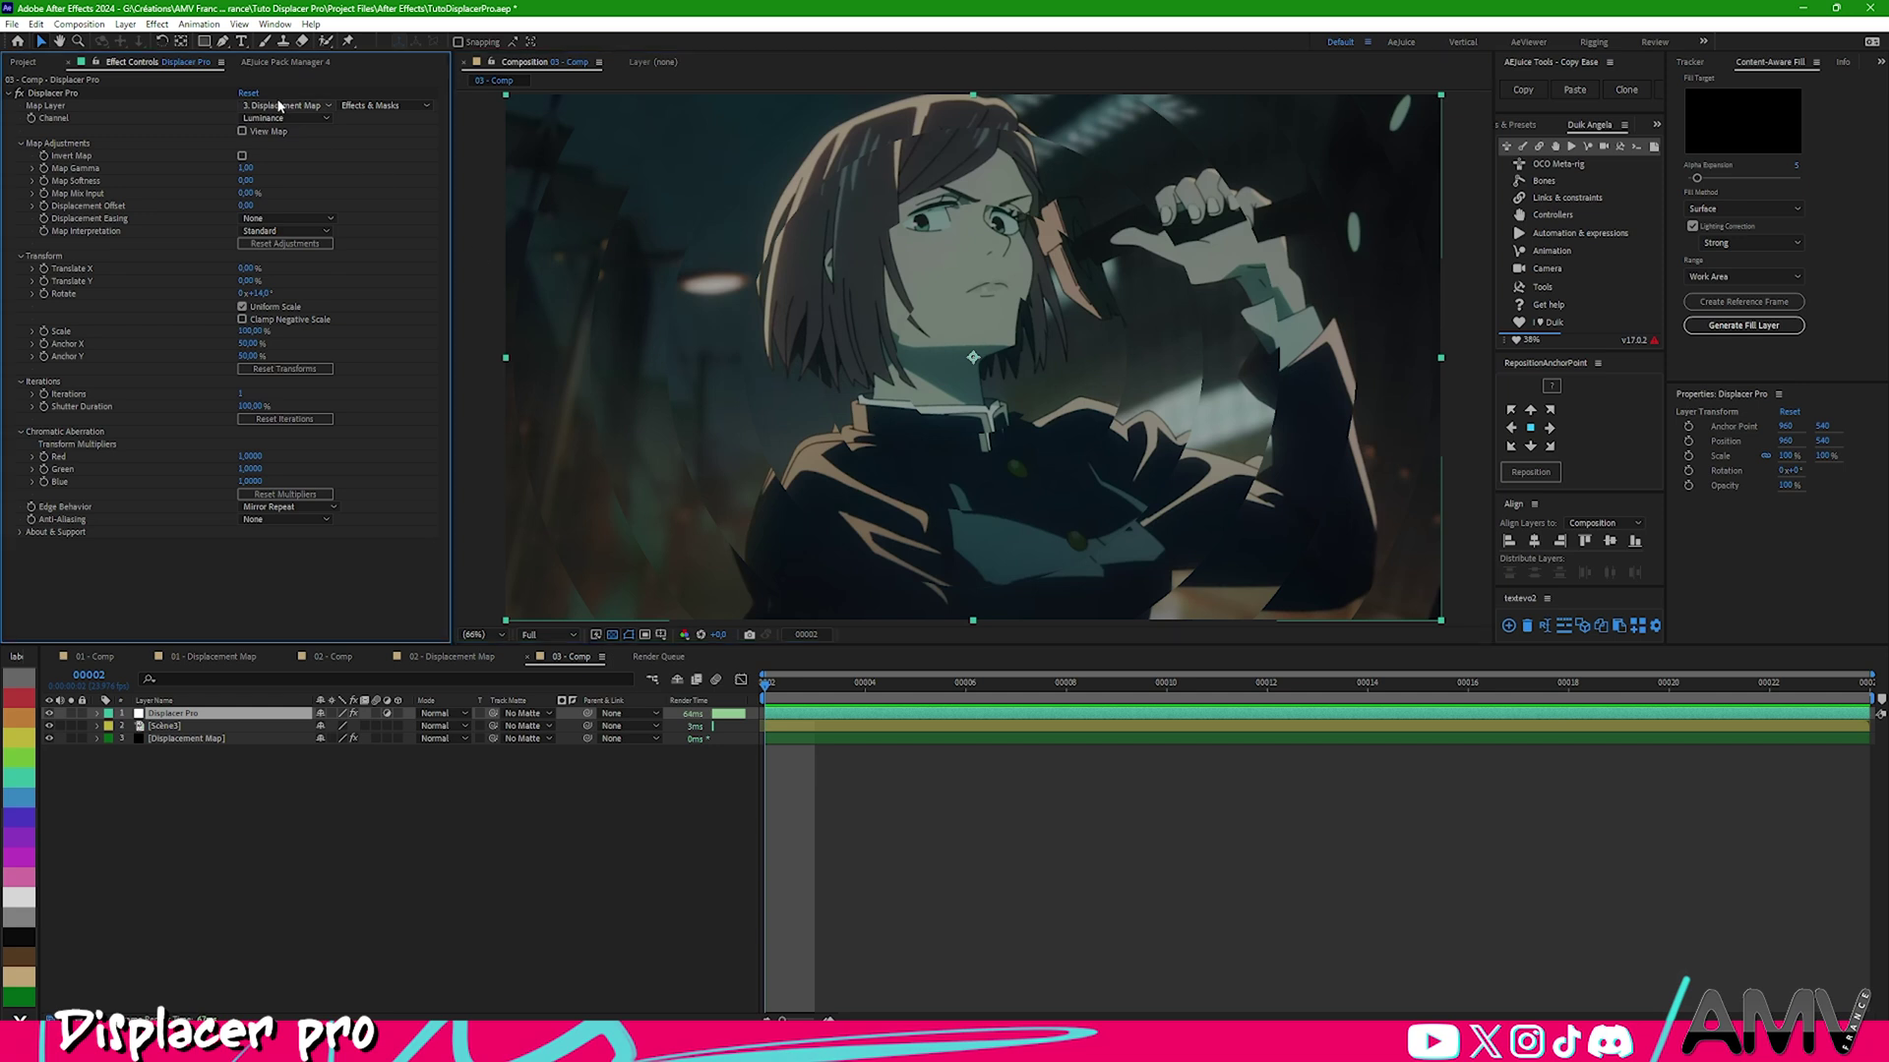
{"action": "left_click", "coordinate": [278, 105]}
Step: Set Map Layer to None and check the frame at 100% before fitting it again
{"action": "left_click", "coordinate": [276, 123]}
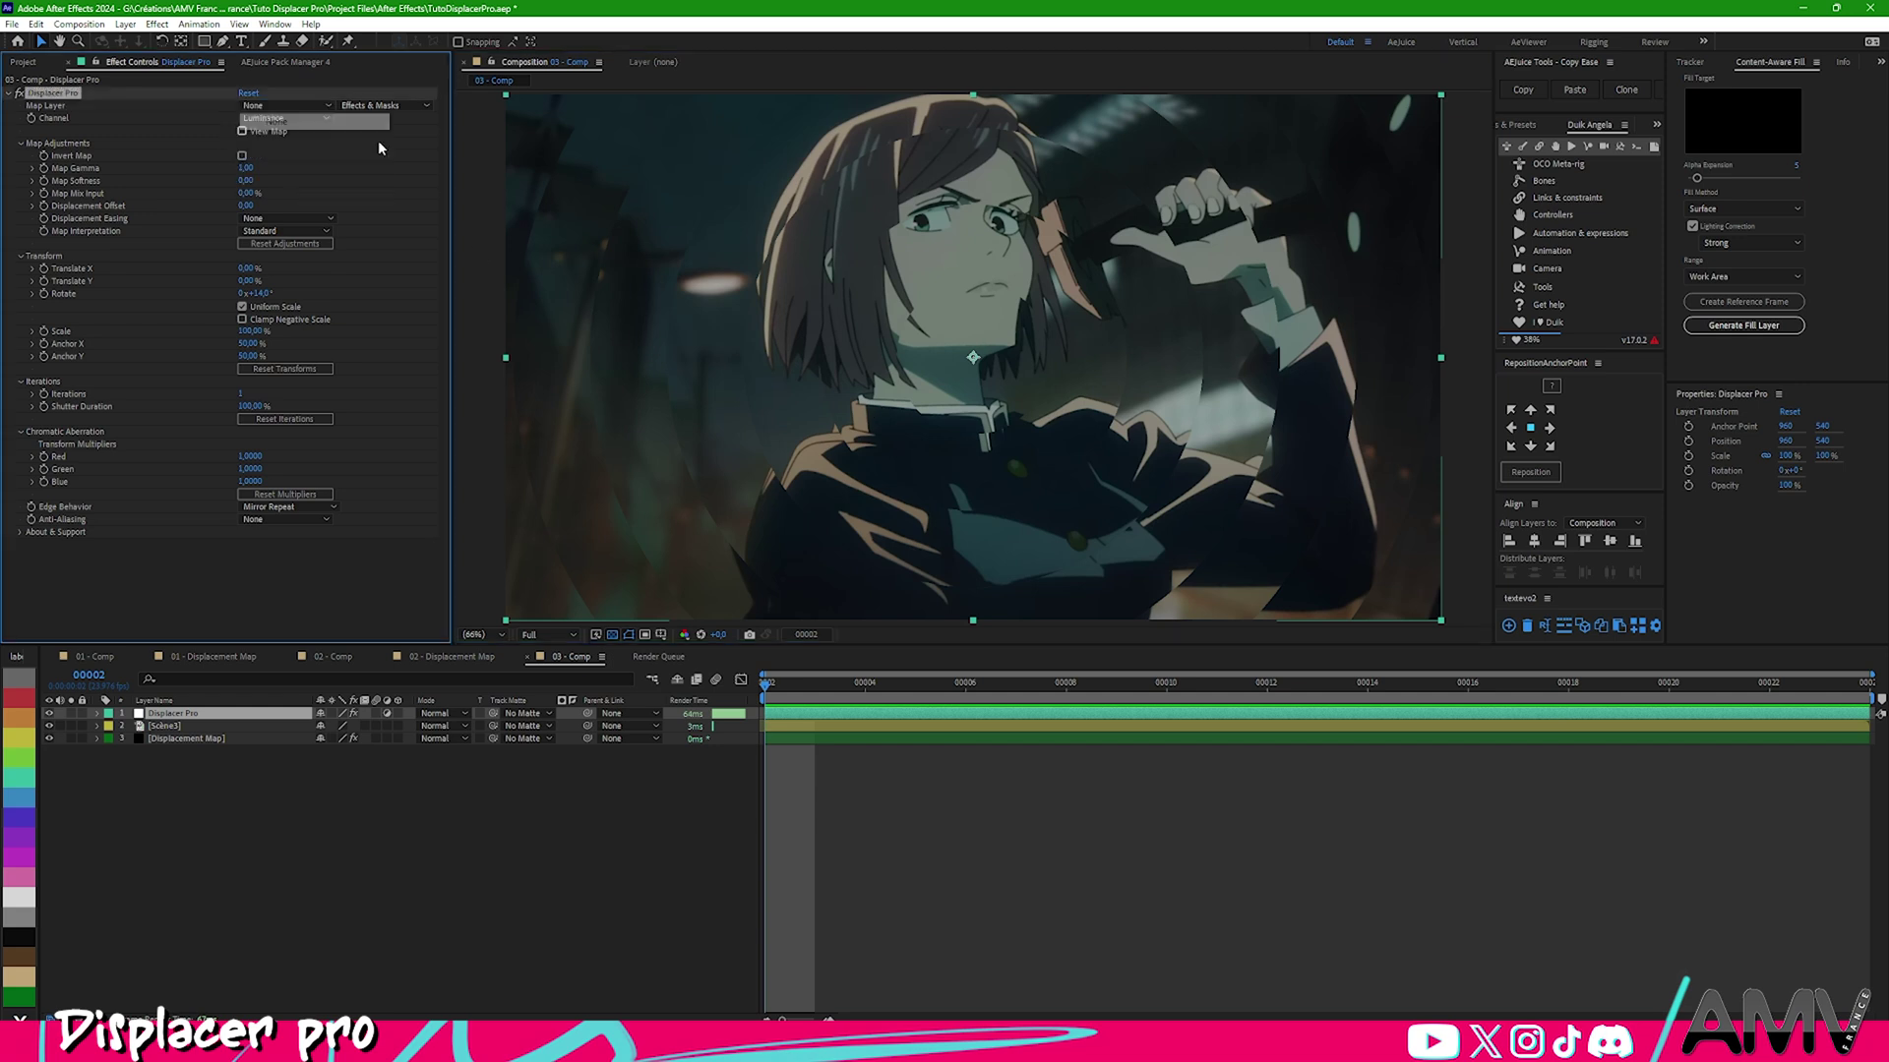
{"action": "key", "text": "slash"}
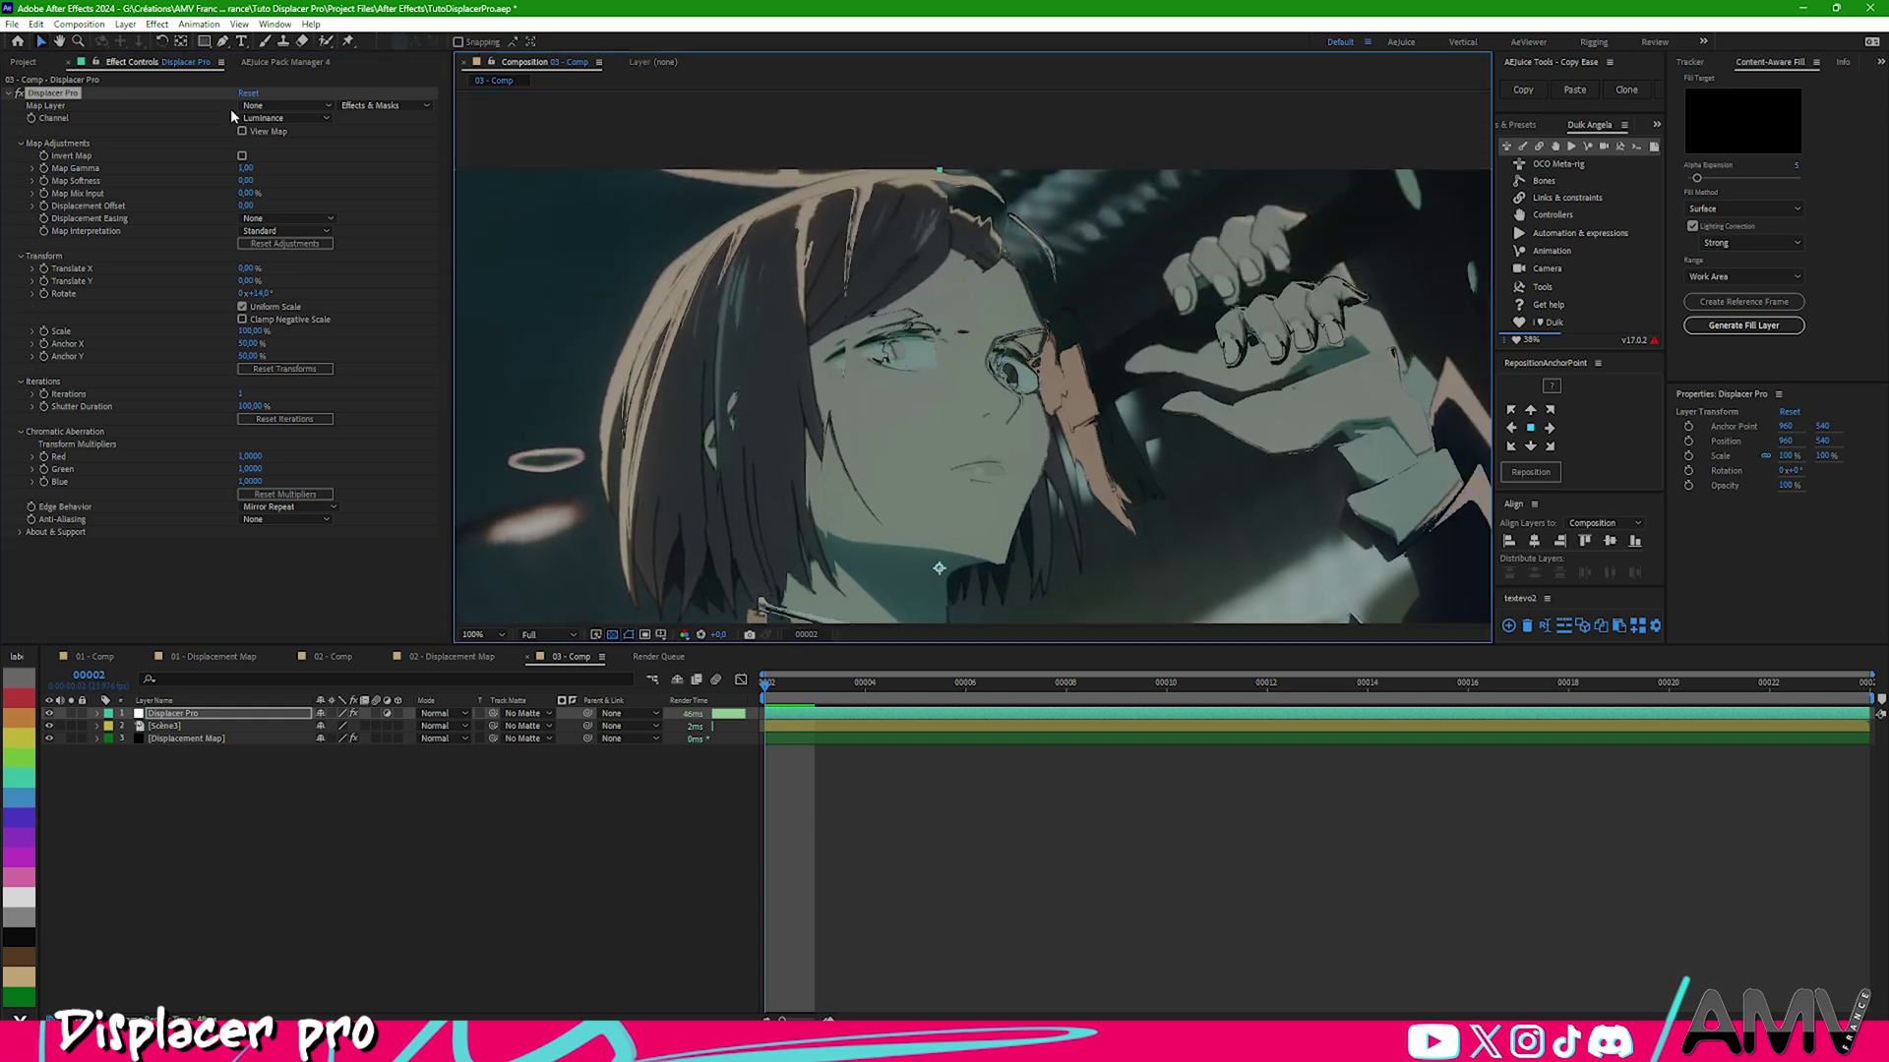
{"action": "key", "text": "shift+slash"}
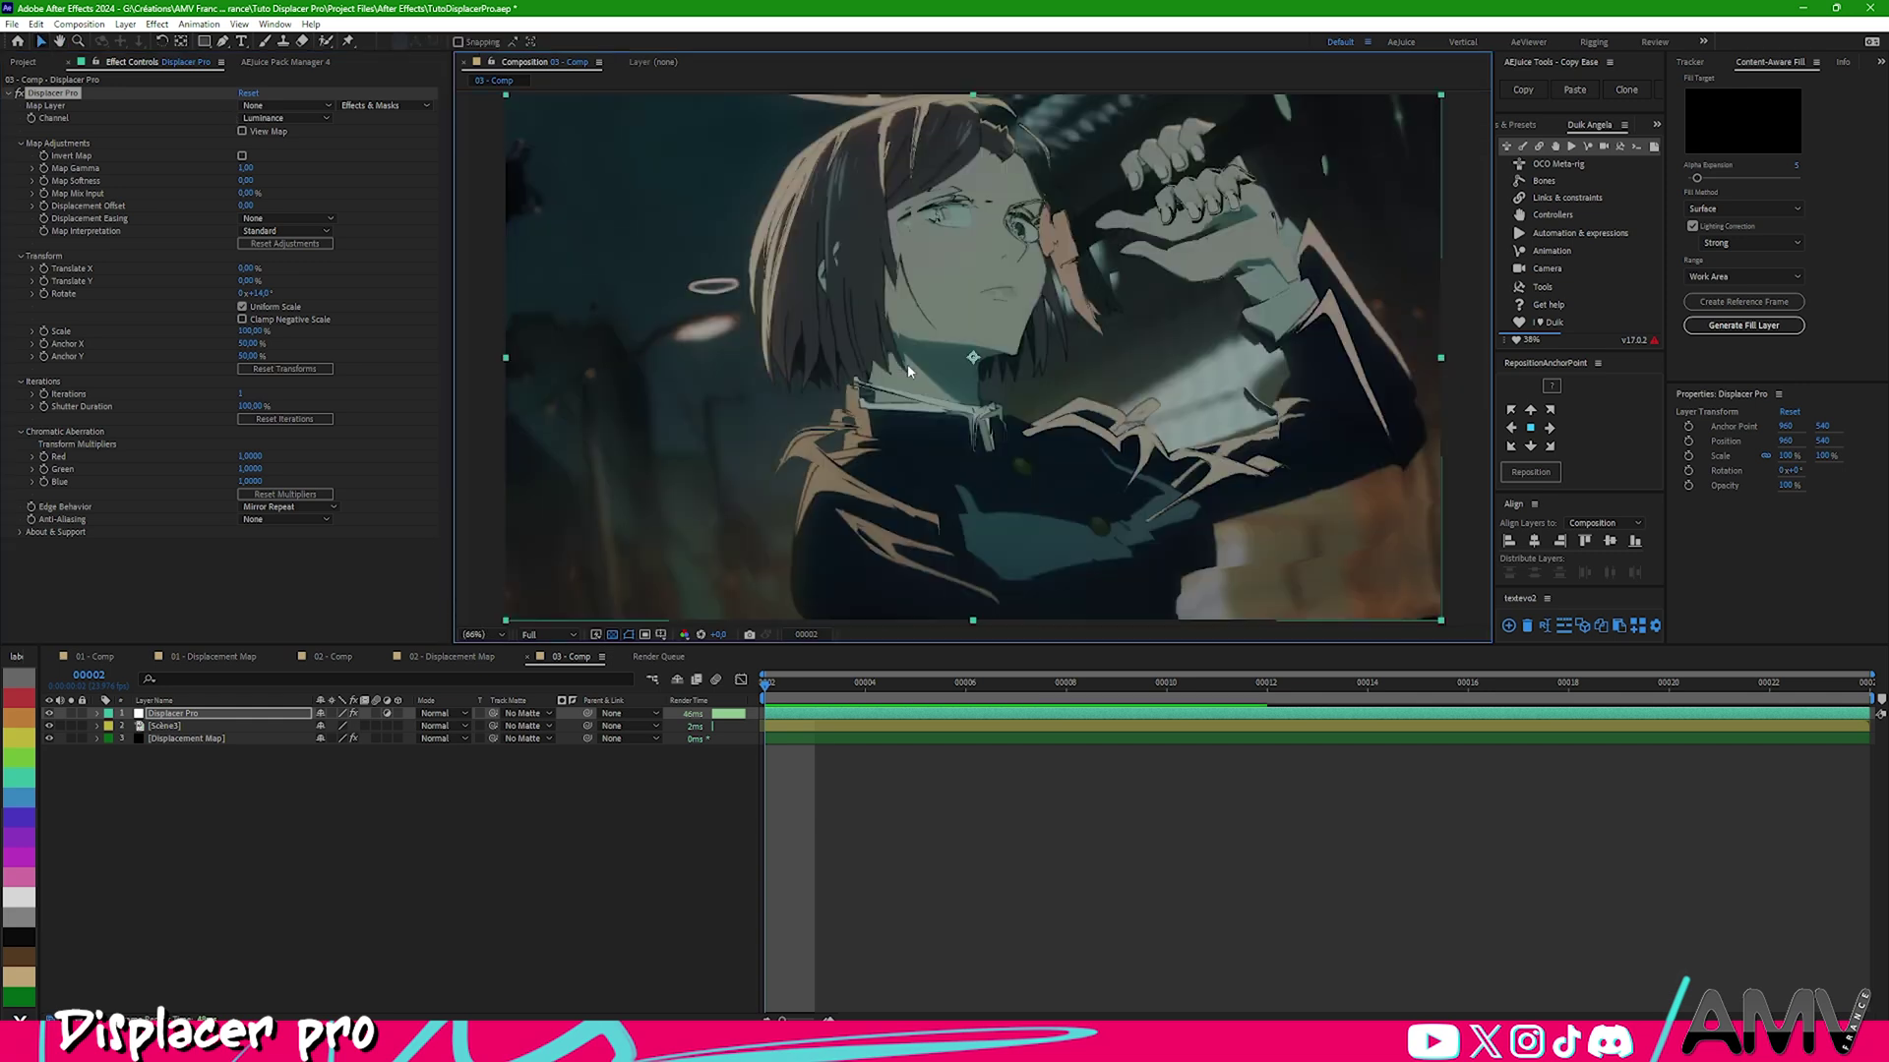
Step: Turn on View Map and zoom to 400% on the eye to inspect the edges
{"action": "left_click", "coordinate": [241, 131]}
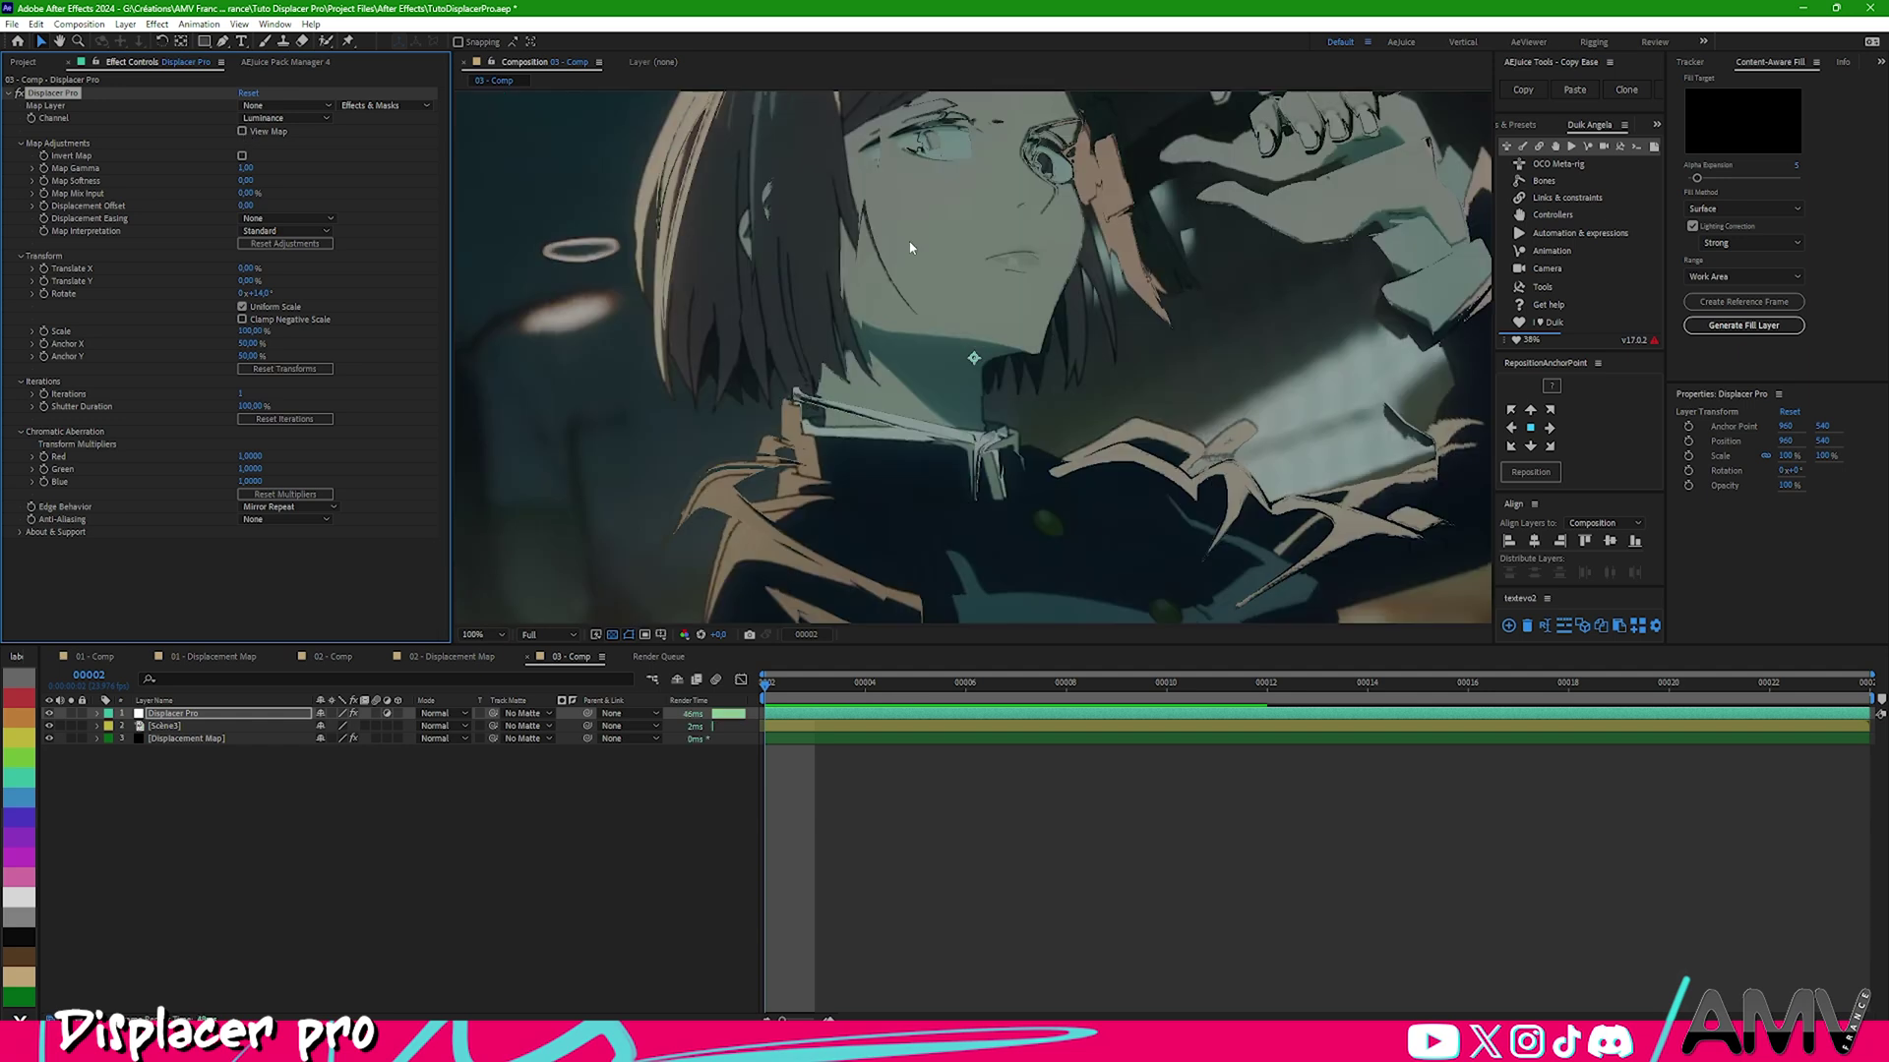
{"action": "key", "text": "period"}
{"action": "key", "text": "period"}
{"action": "left_click_drag", "start_coordinate": [811, 238], "coordinate": [850, 347]}
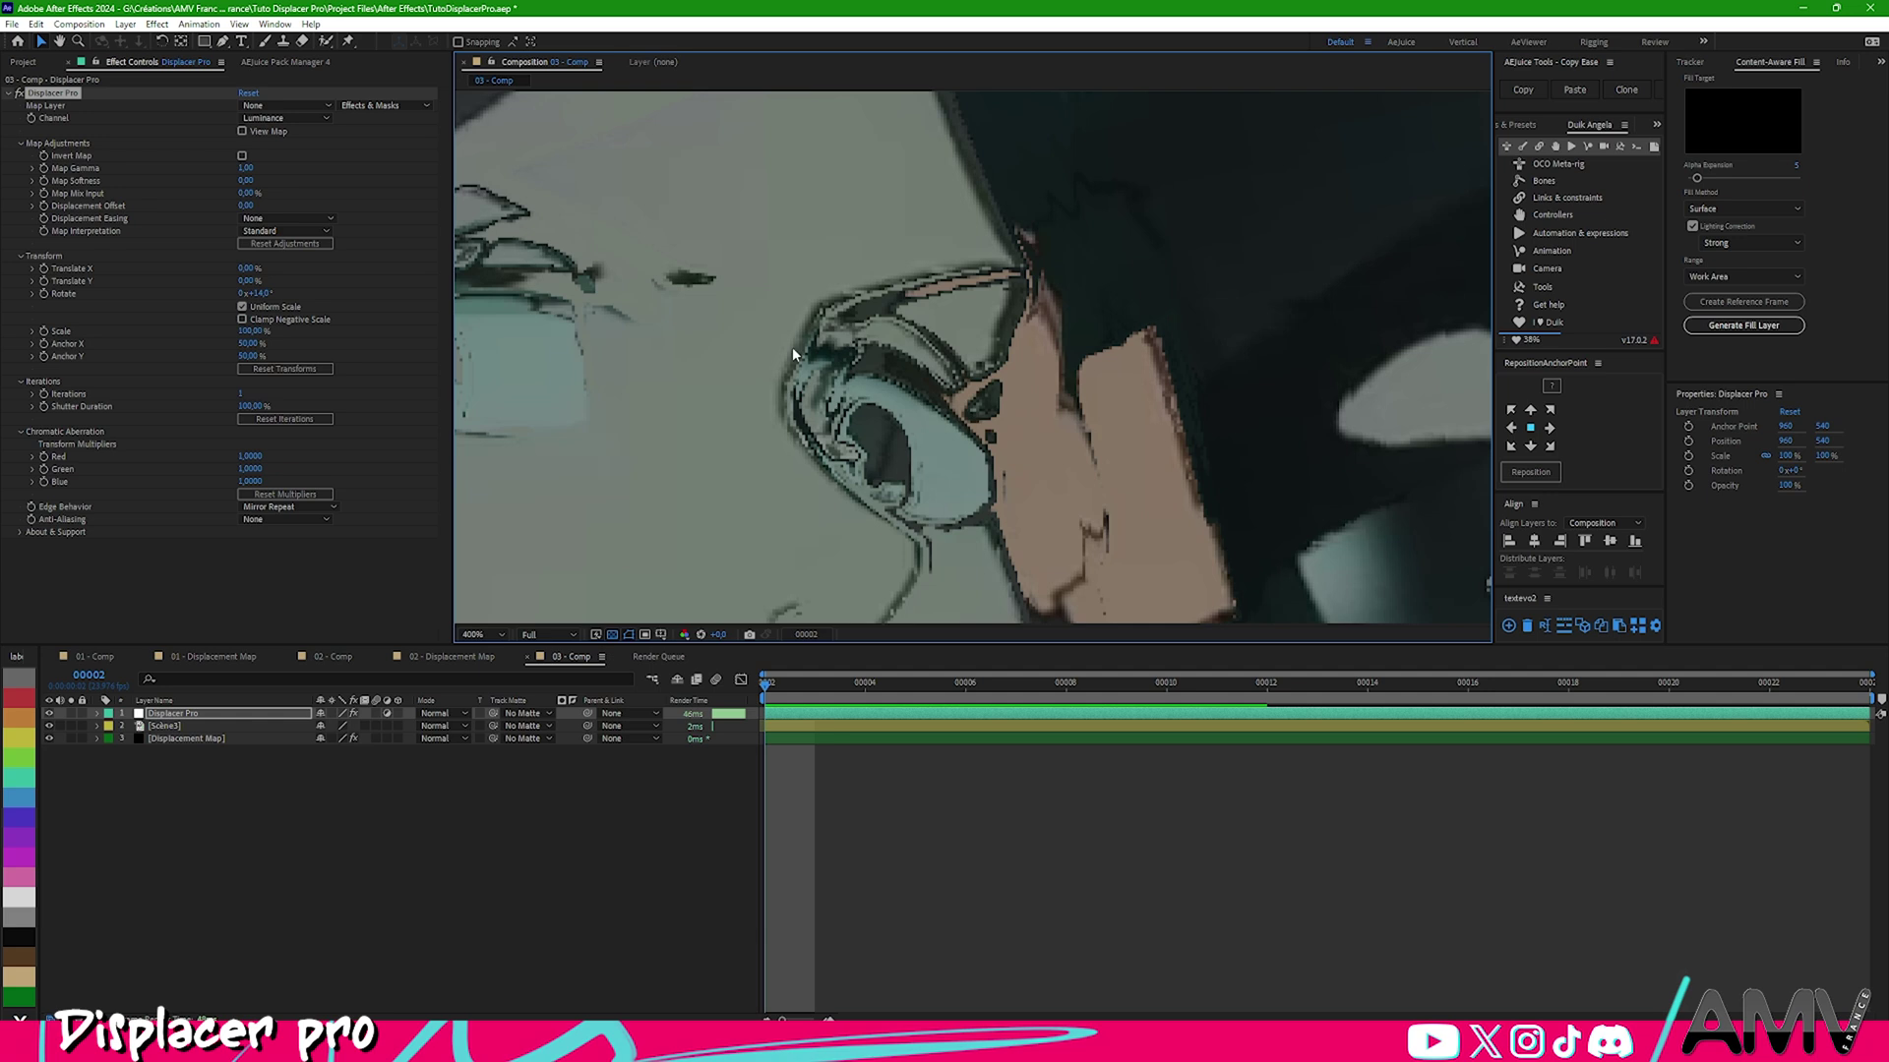
{"action": "scroll", "coordinate": [861, 421], "scroll_direction": "up", "scroll_amount": 1}
{"action": "left_click_drag", "start_coordinate": [861, 421], "coordinate": [821, 384]}
{"action": "scroll", "coordinate": [993, 310], "scroll_direction": "down", "scroll_amount": 1}
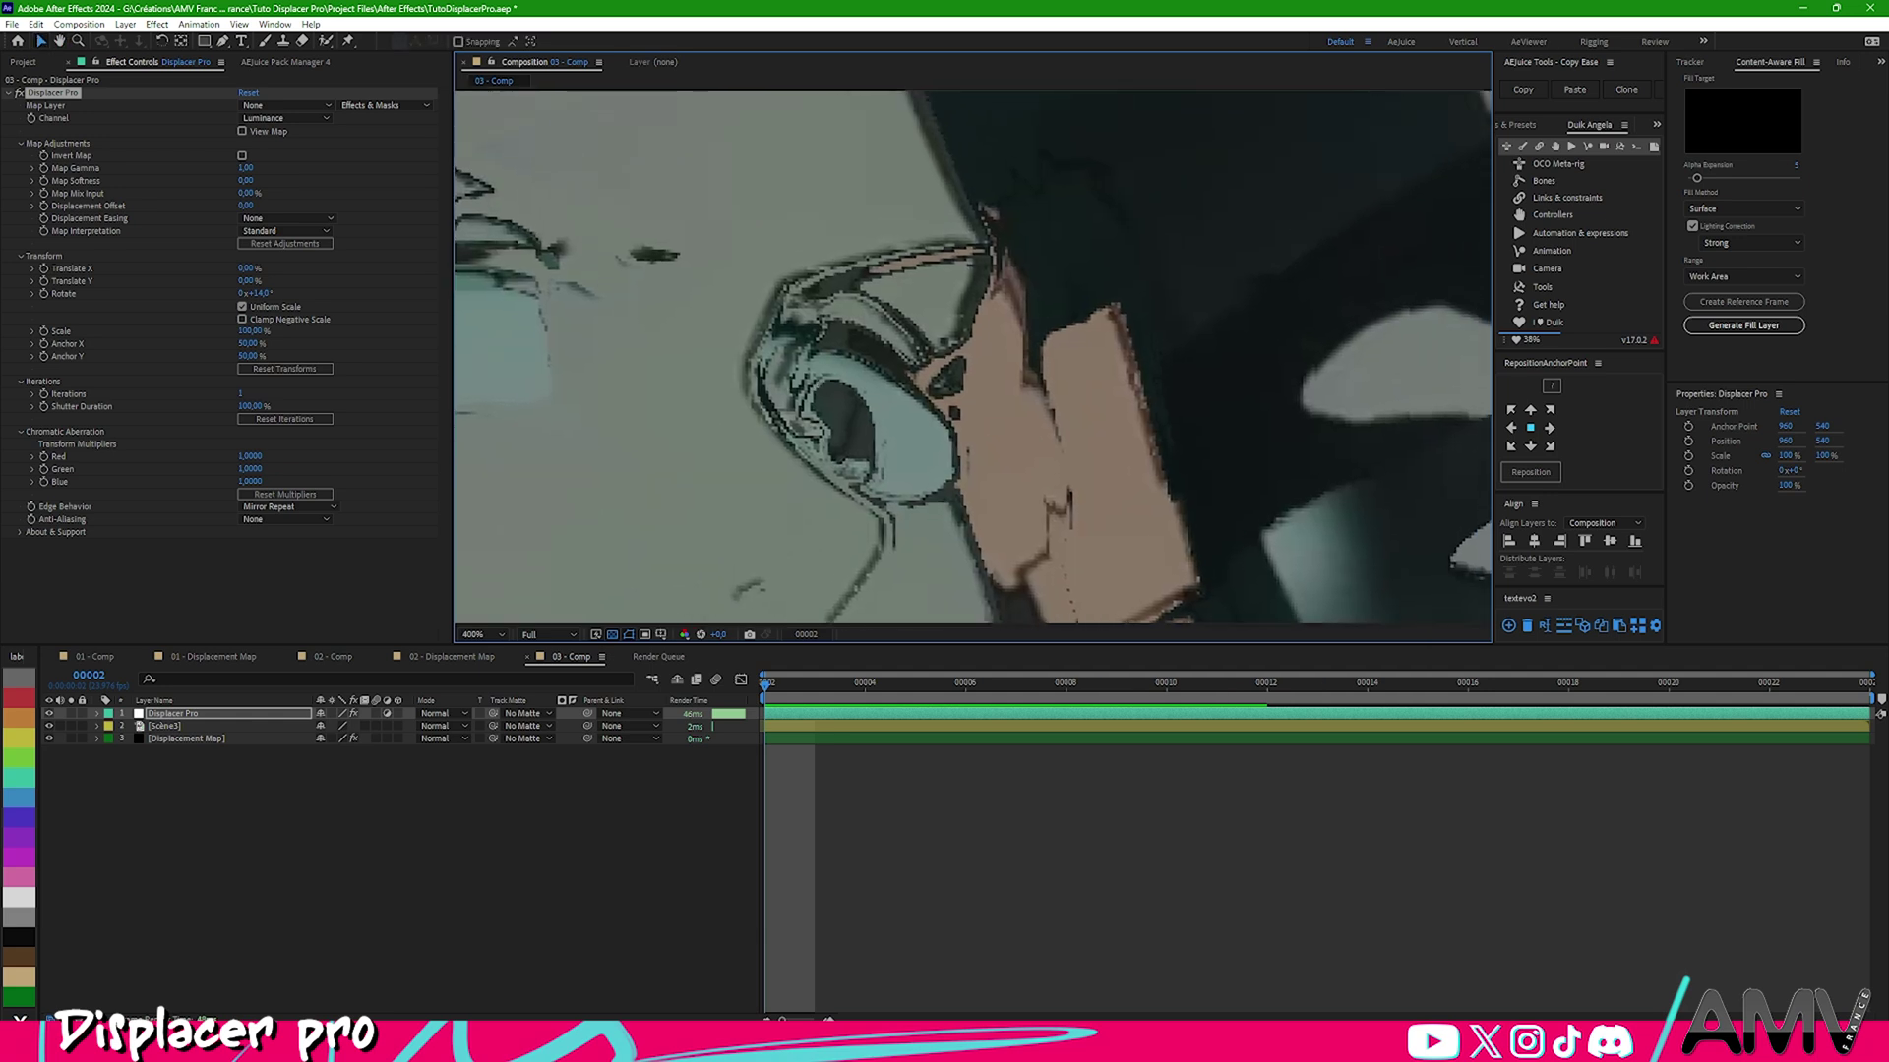
Step: Set Anti-Aliasing to 2x, then 4x, and clear the layer selection
{"action": "left_click", "coordinate": [285, 519]}
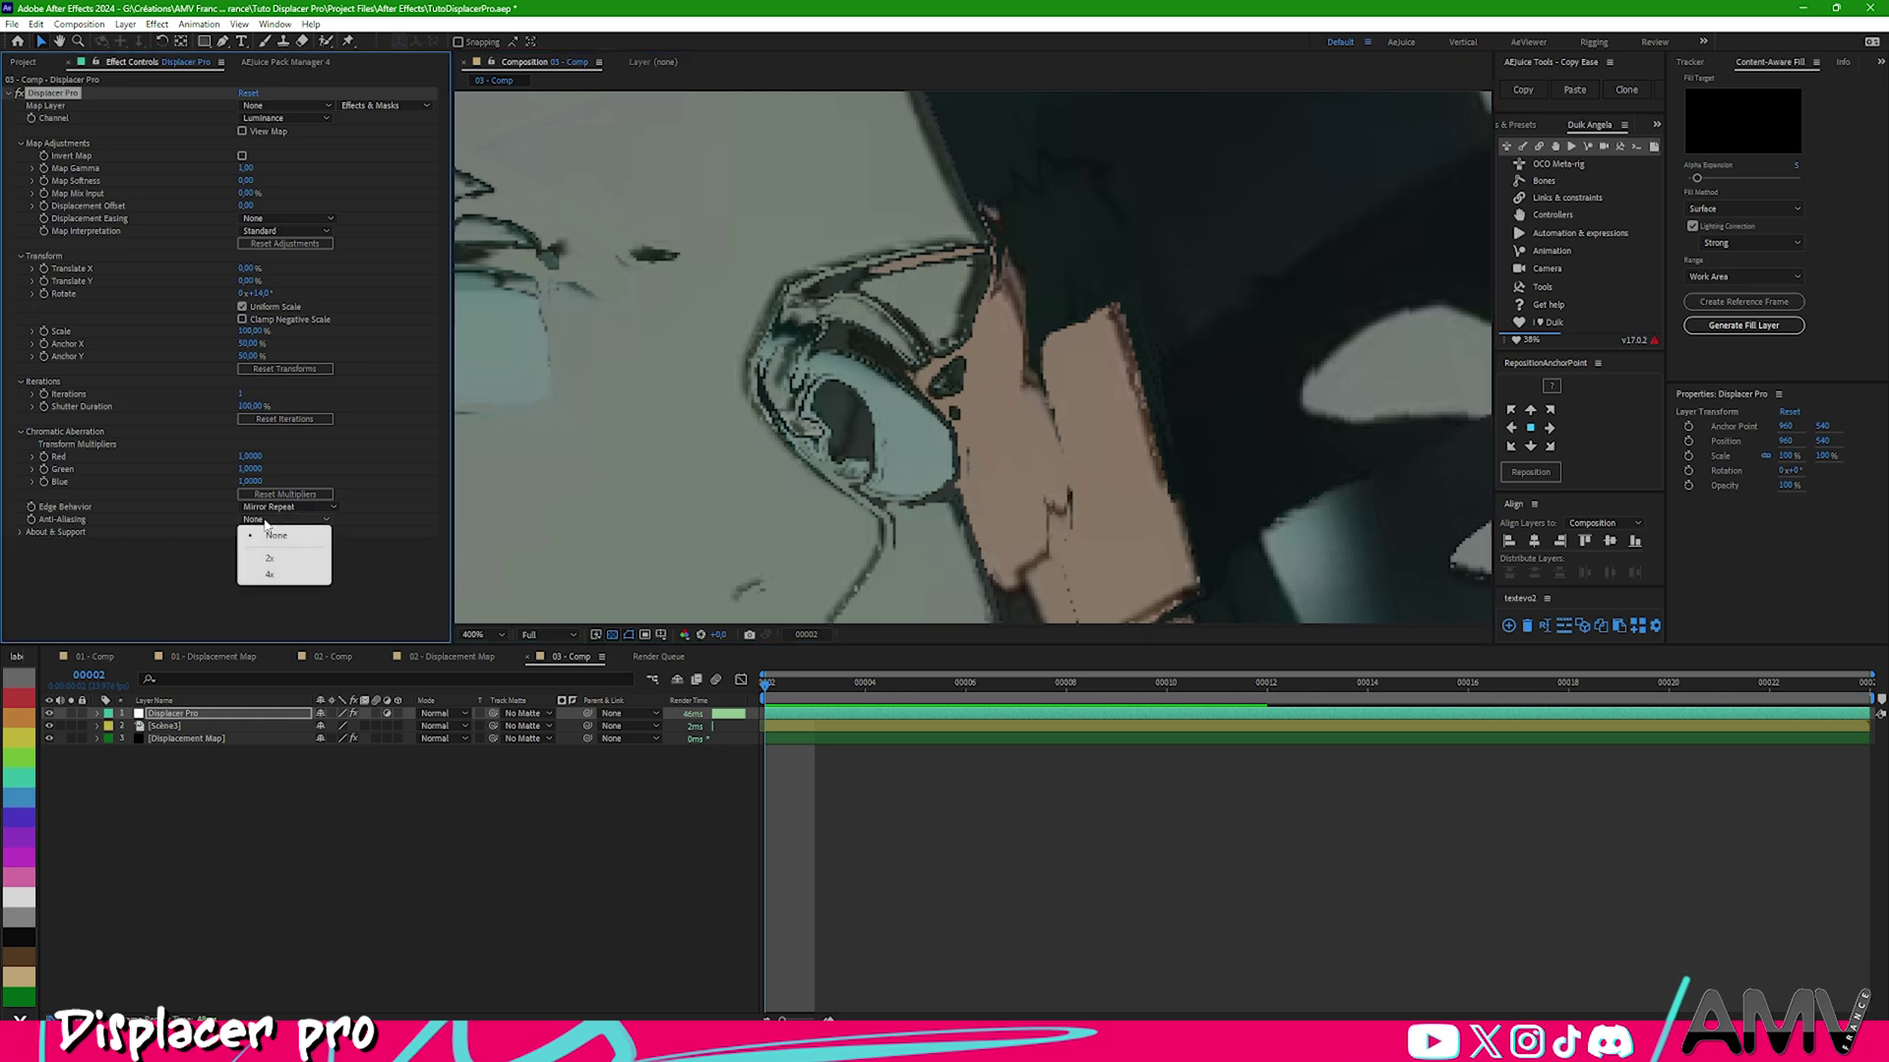
{"action": "left_click", "coordinate": [272, 557]}
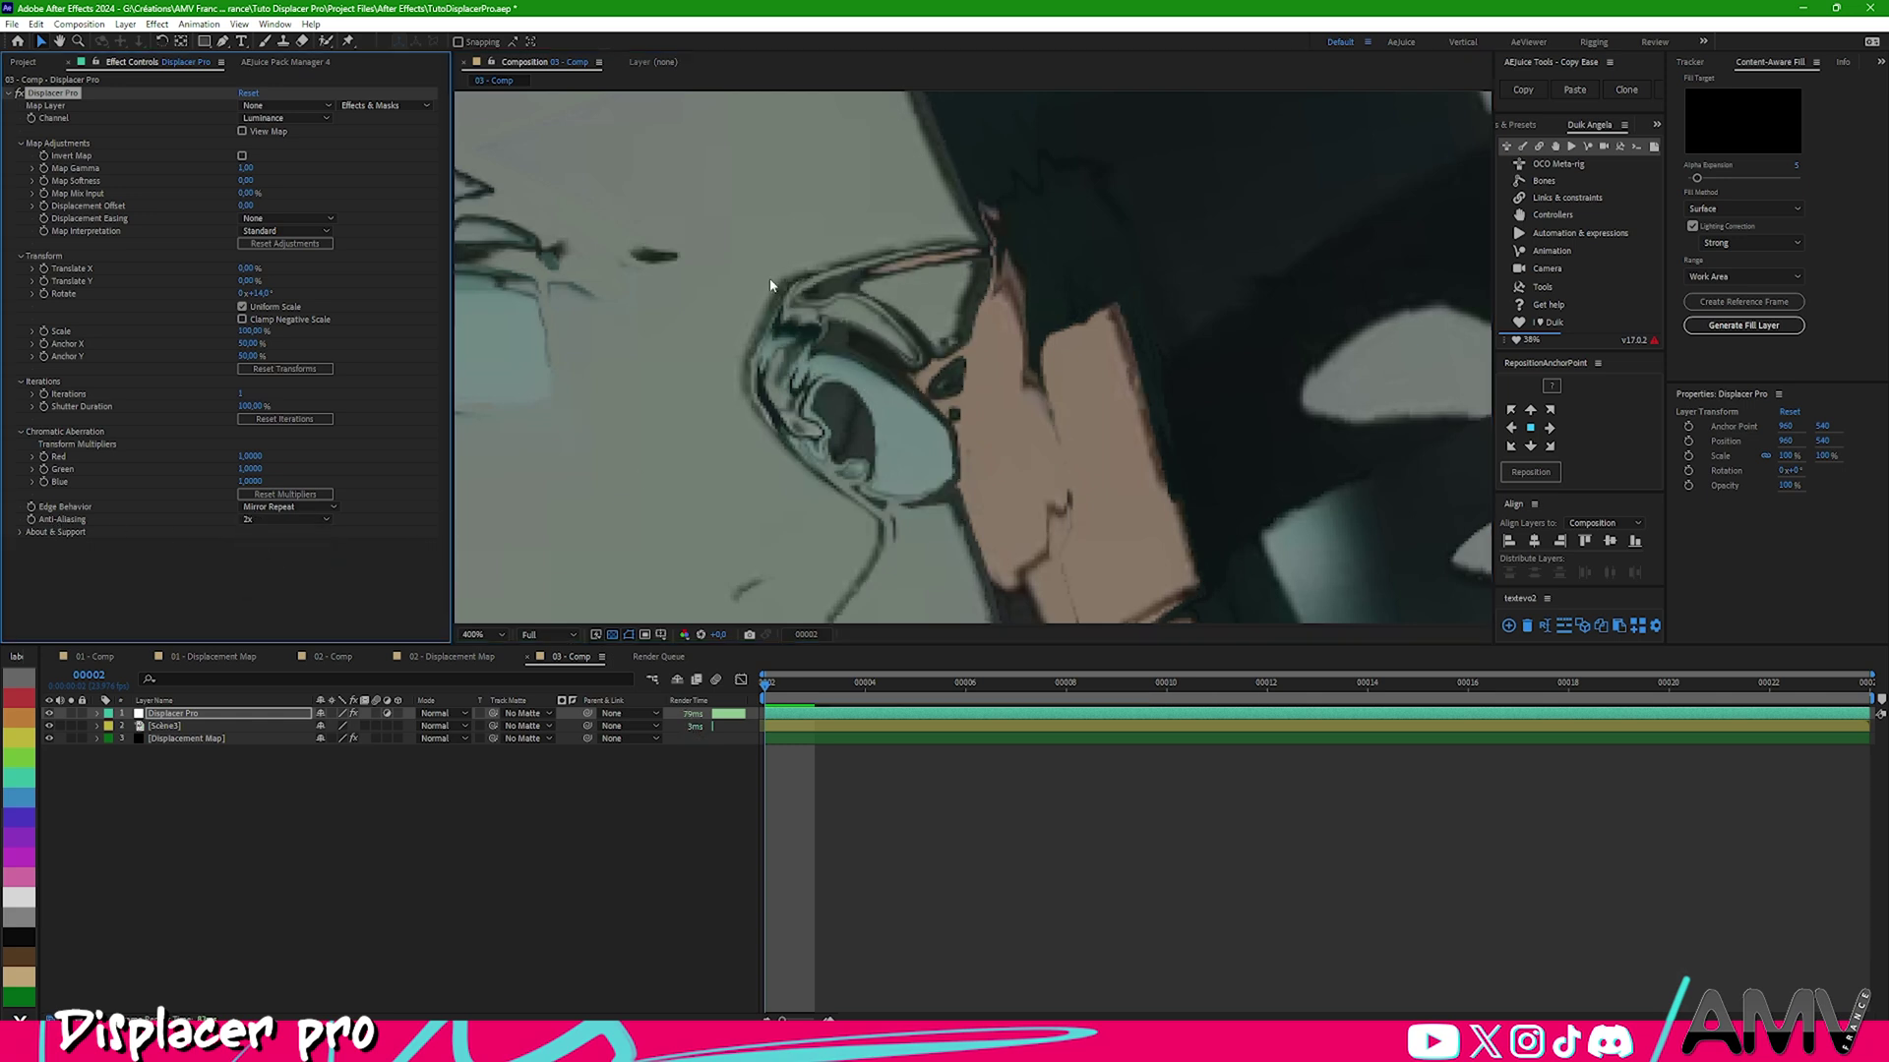
{"action": "left_click", "coordinate": [286, 520]}
{"action": "left_click", "coordinate": [281, 570]}
{"action": "scroll", "coordinate": [788, 387], "scroll_direction": "down", "scroll_amount": 2}
{"action": "scroll", "coordinate": [789, 394], "scroll_direction": "down", "scroll_amount": 2}
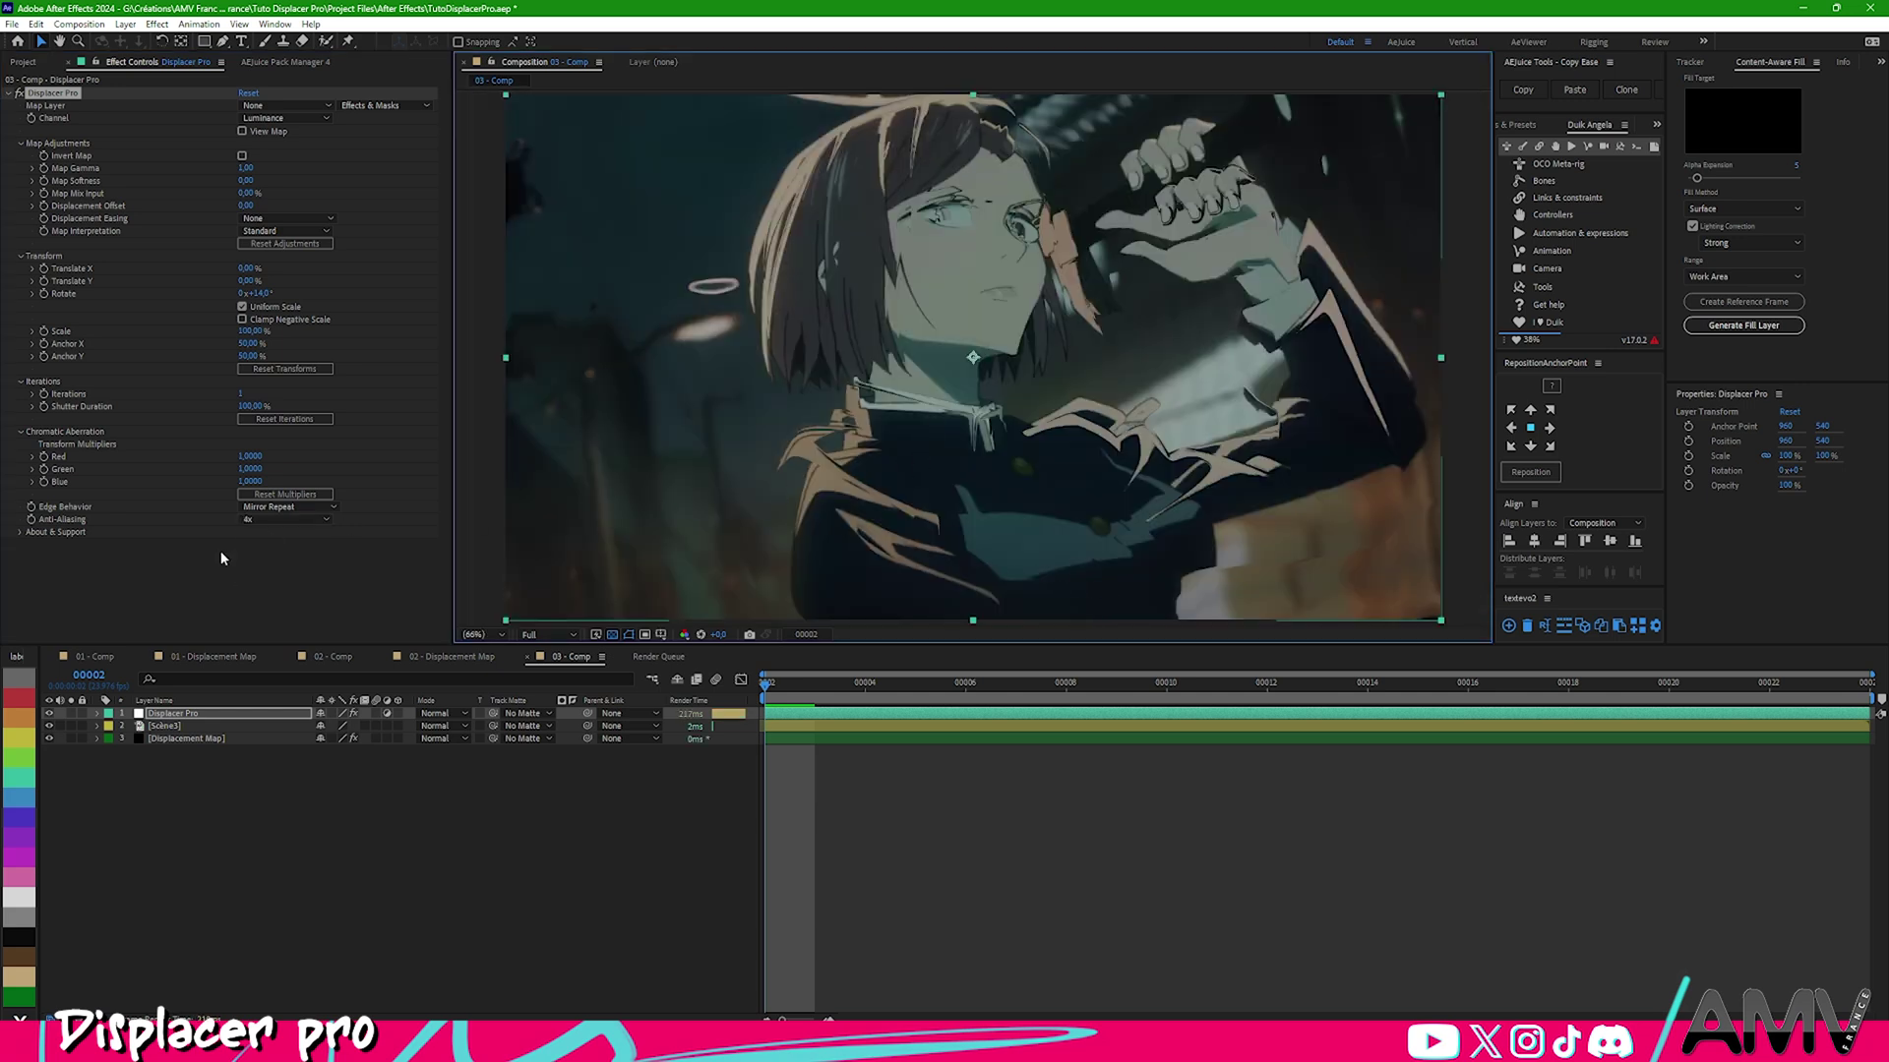
{"action": "left_click", "coordinate": [157, 532]}
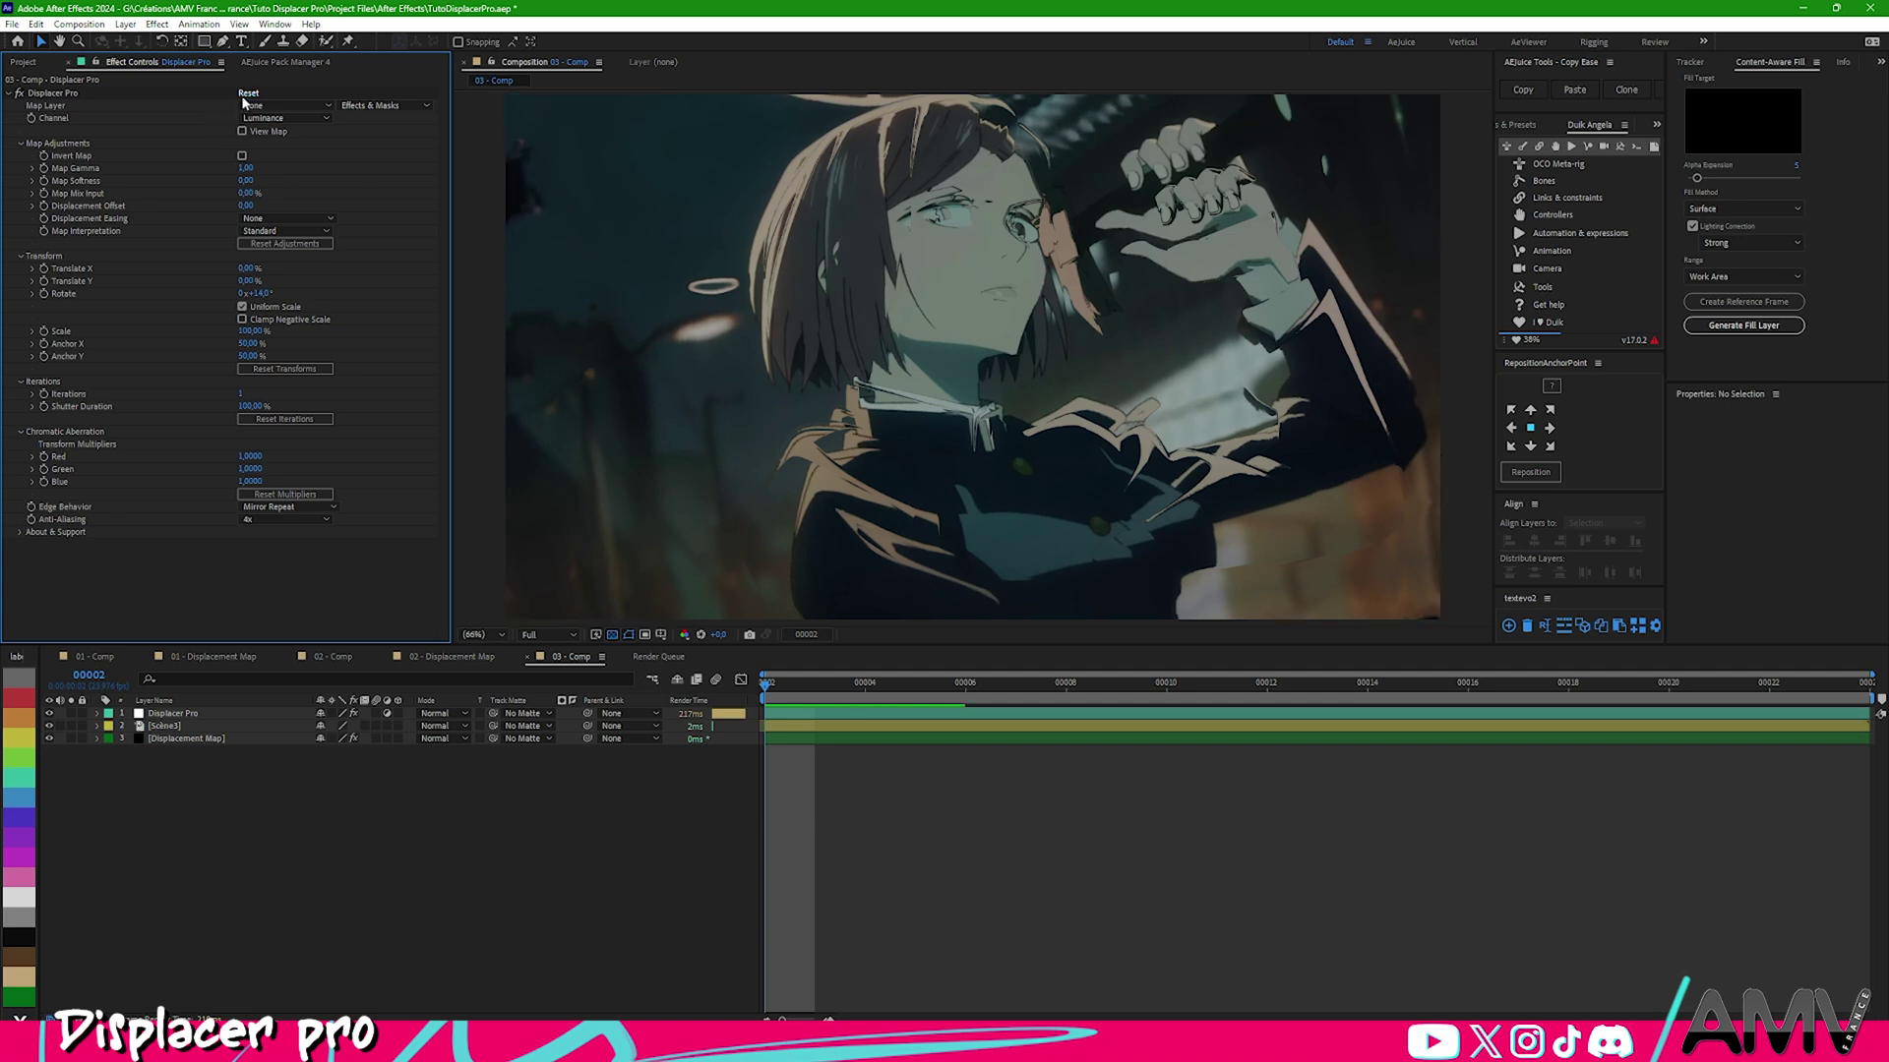